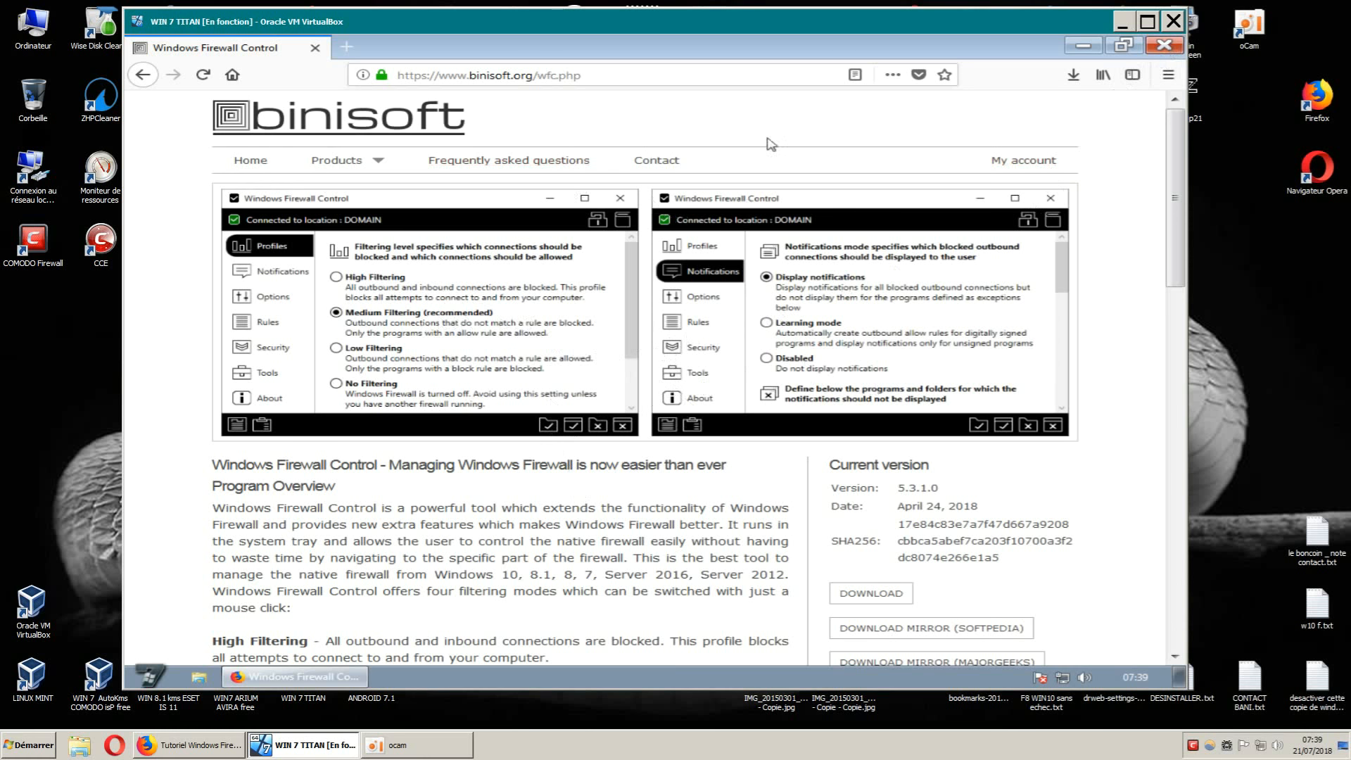
Close Firefox, which is showing the binisoft.org Windows Firewall Control page.
left_click(1167, 48)
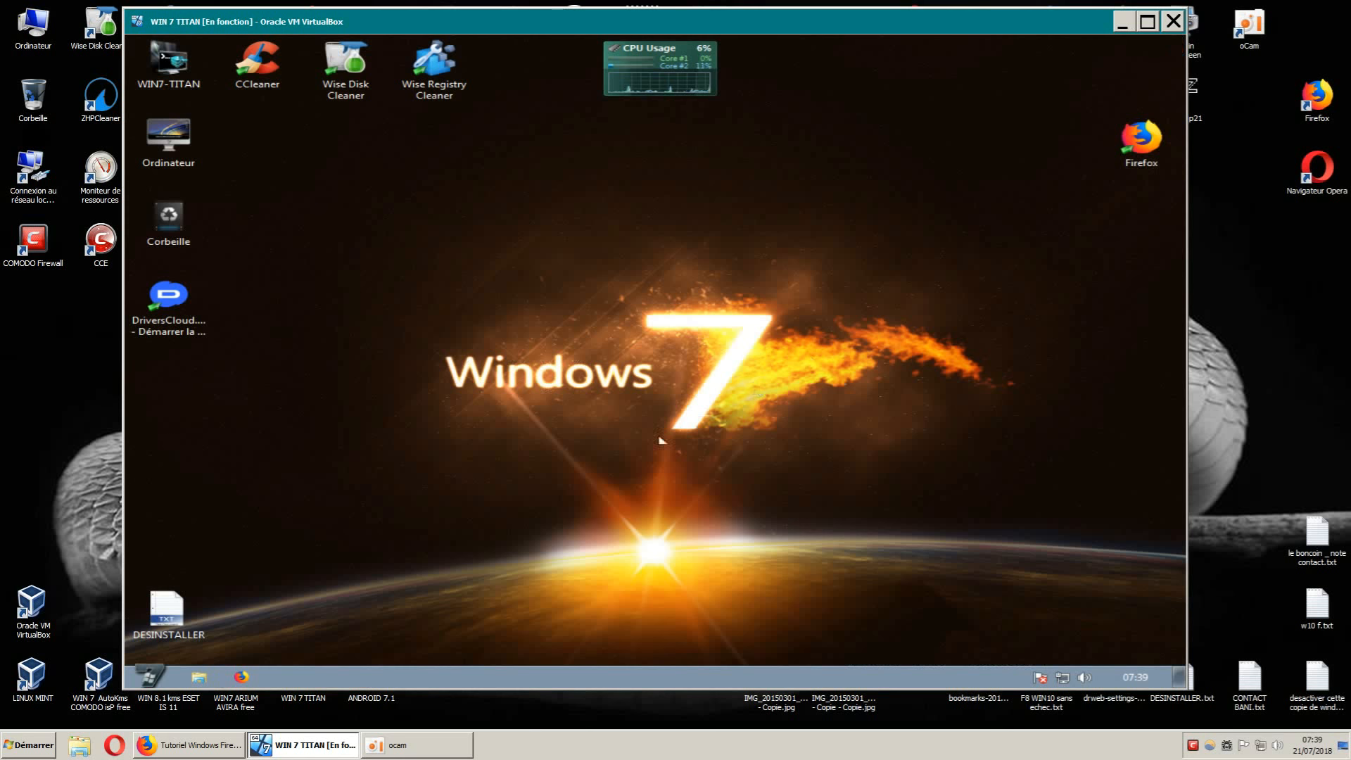
Open Téléchargements in Explorer to list wfc5setup (1 715 Ko), then minimize and restore the window.
left_click(200, 678)
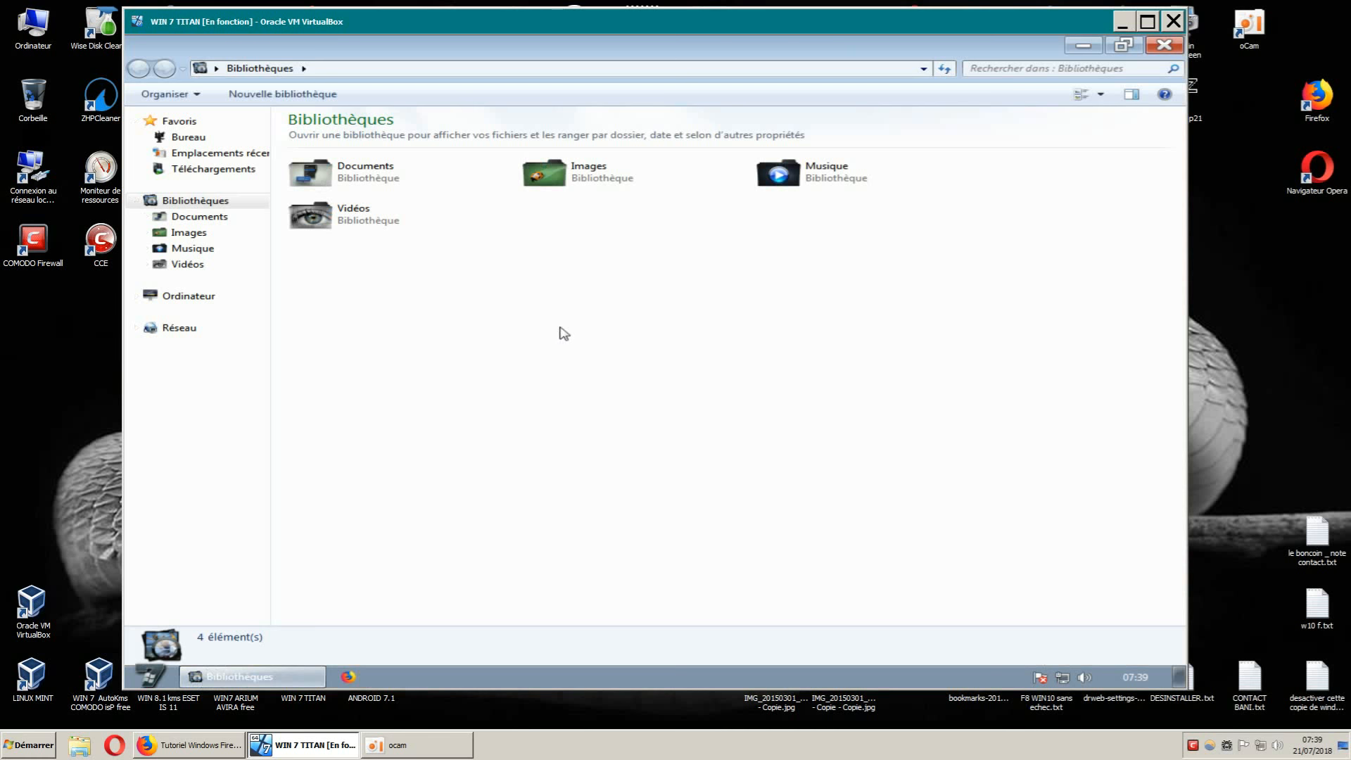
left_click(240, 170)
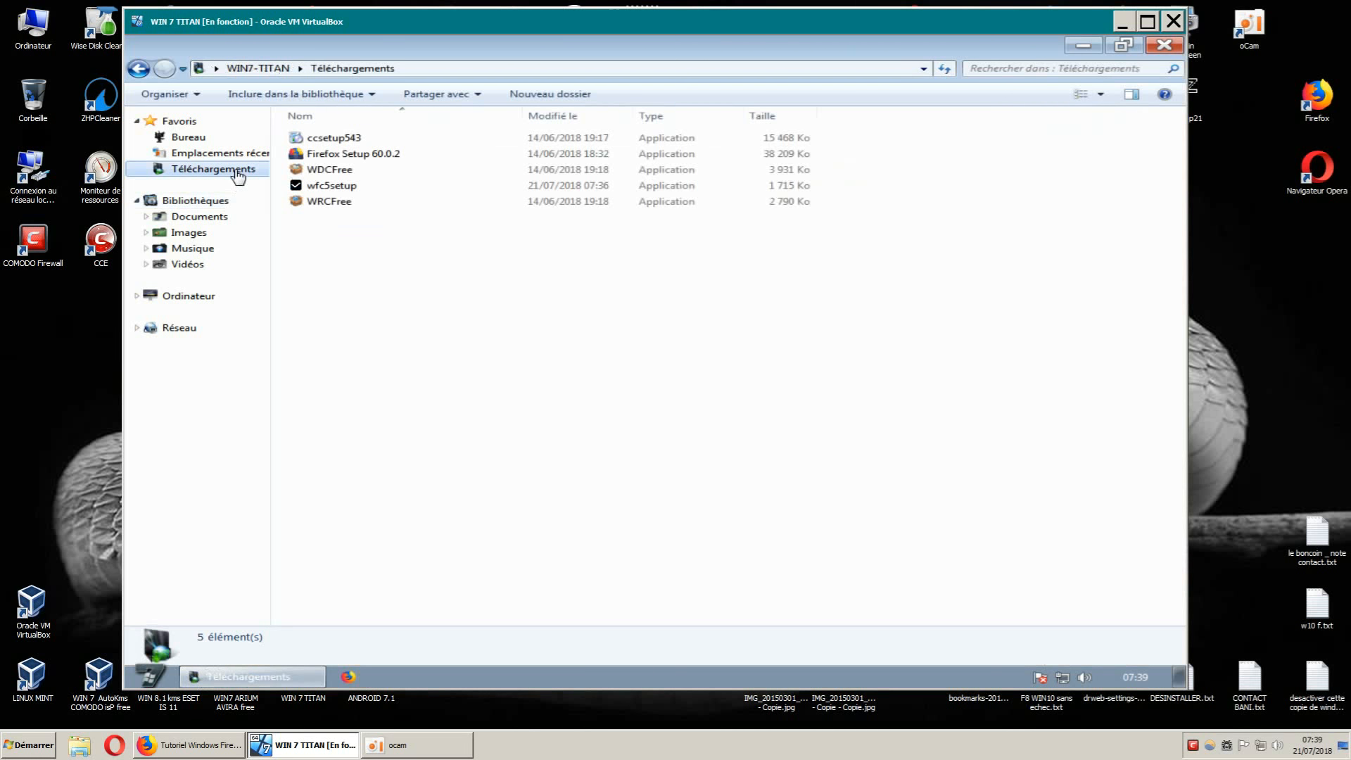
left_click(1083, 45)
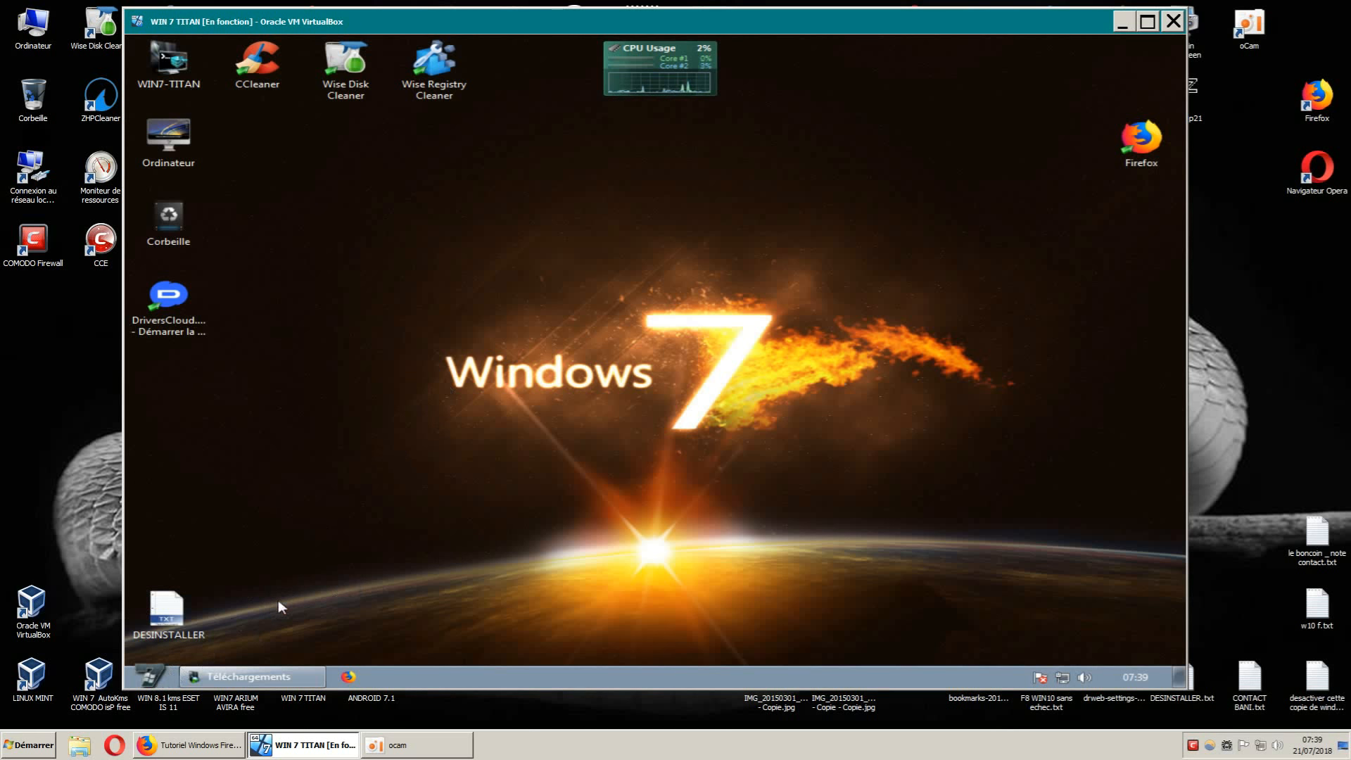
left_click(261, 676)
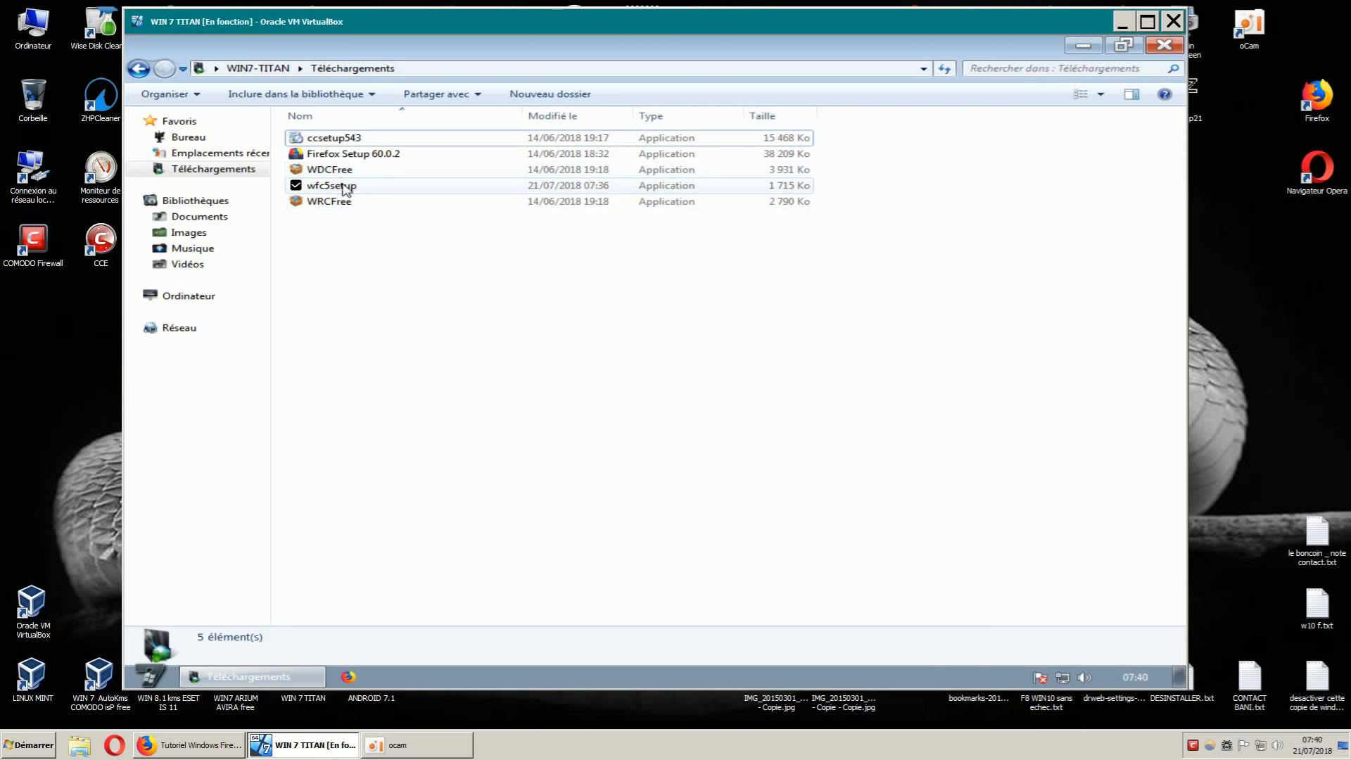
Launch wfc5setup, allow it past the security warning, and dismiss the .NET Framework error.
double_click(340, 189)
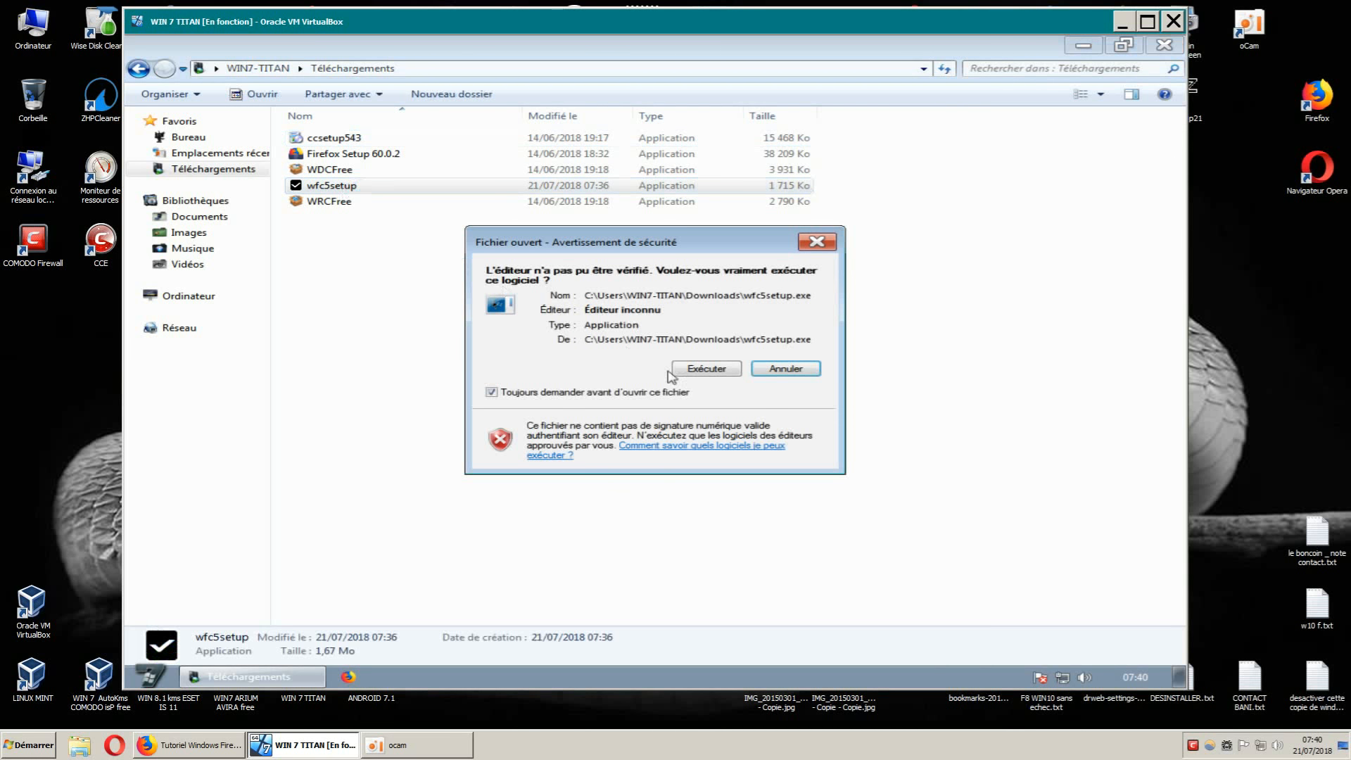
left_click(695, 369)
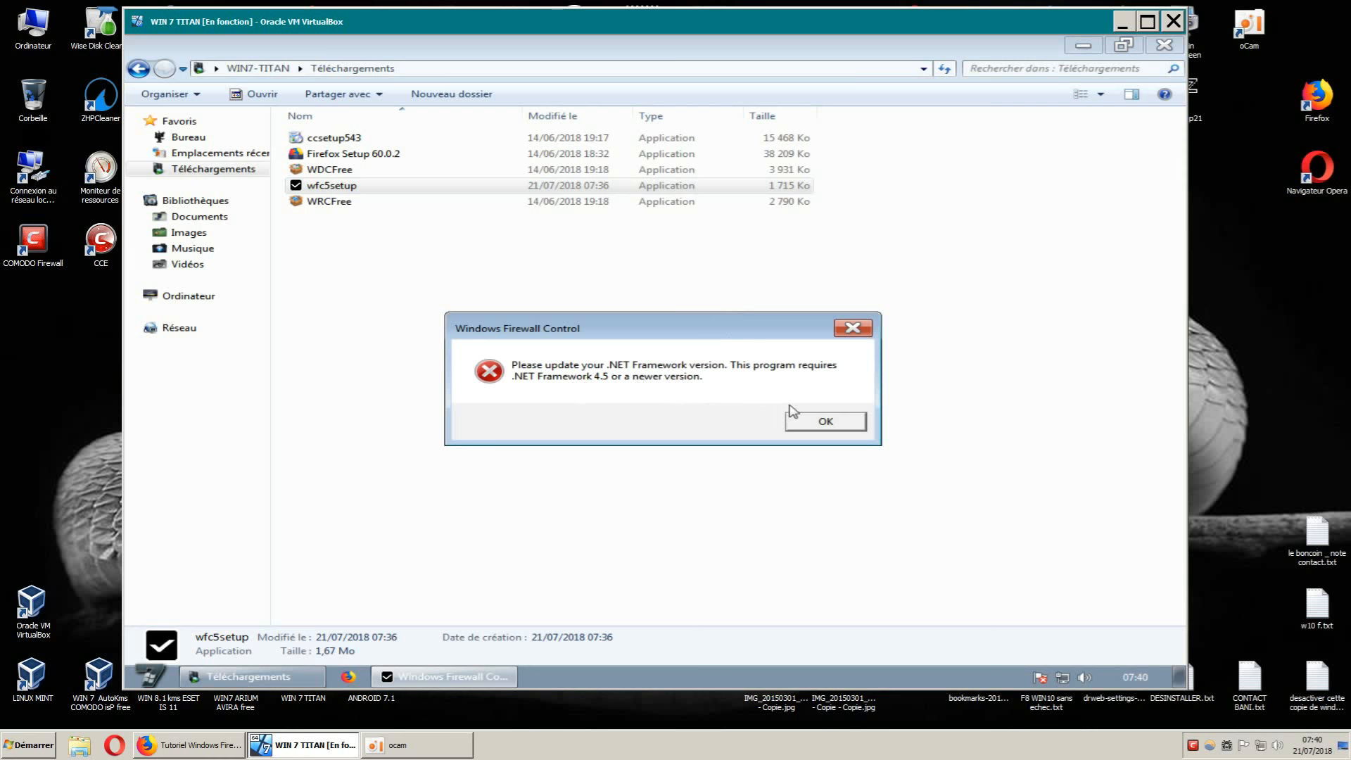
left_click(813, 419)
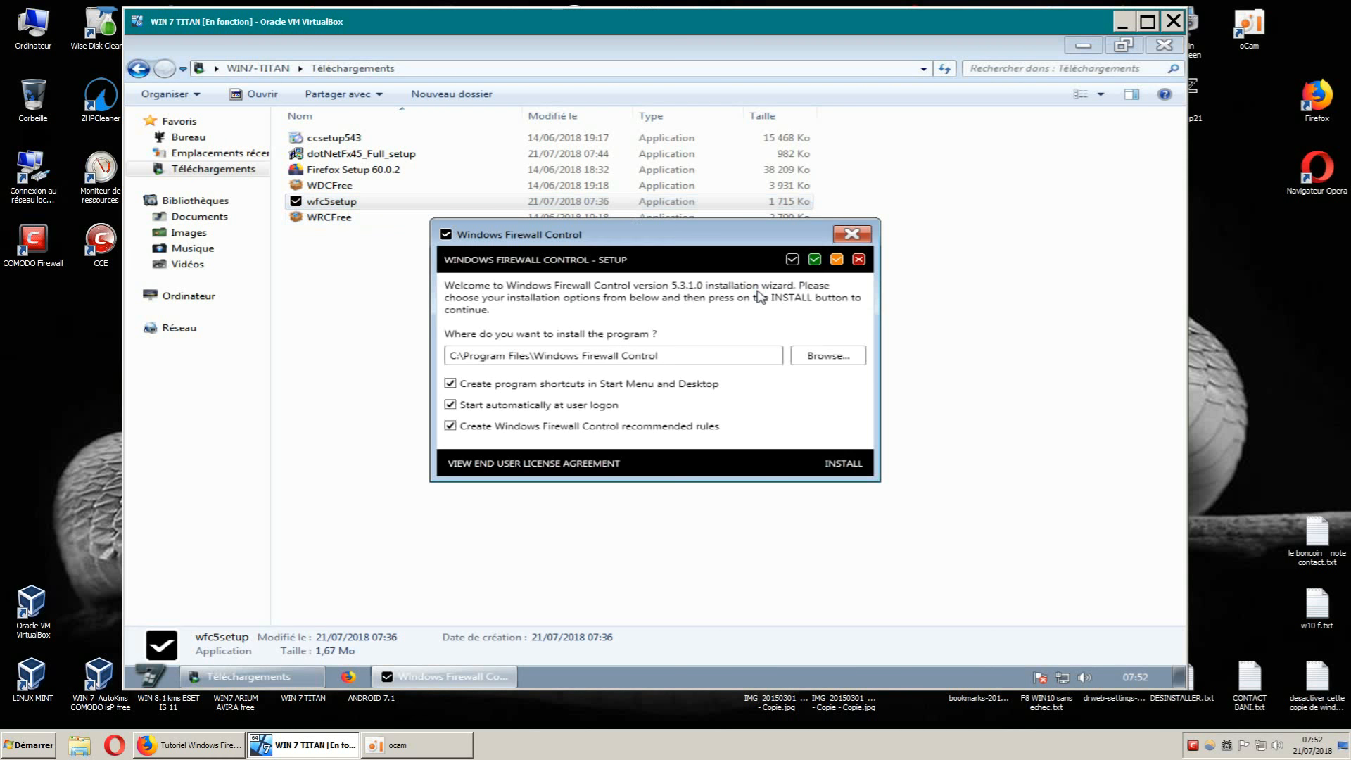
Minimize the Téléchargements window and move the setup wizard slightly up and left.
left_click(1085, 46)
left_click_drag(738, 232, 720, 219)
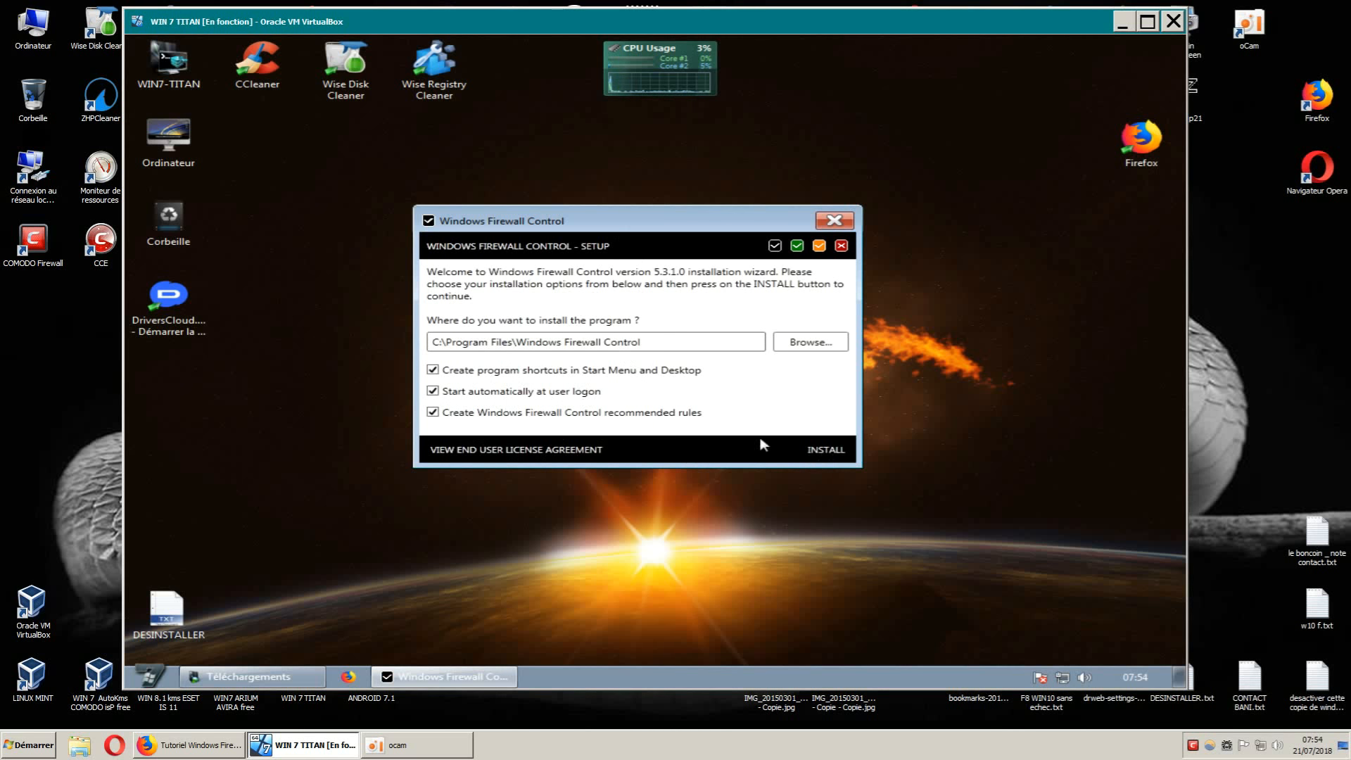
Install Windows Firewall Control with the default options, then run it once installation succeeds.
left_click(828, 453)
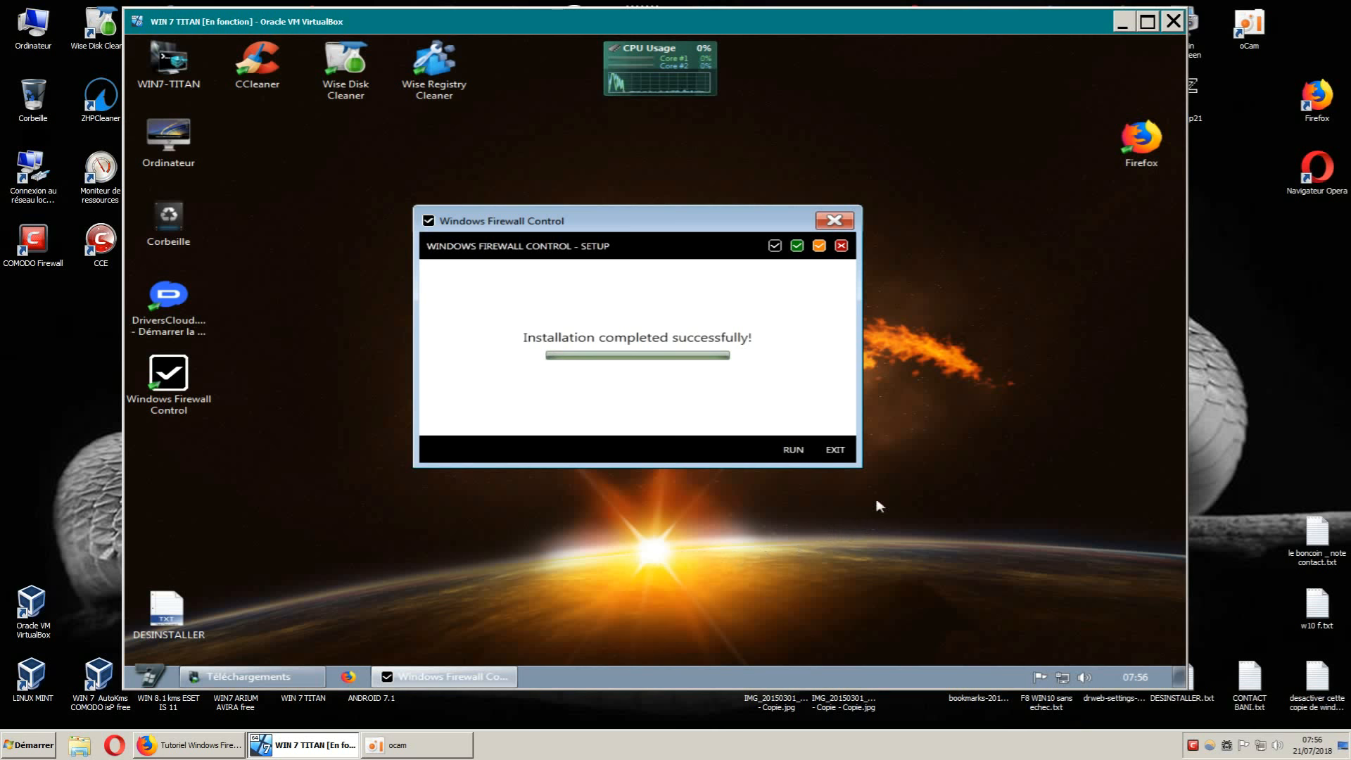
left_click(793, 452)
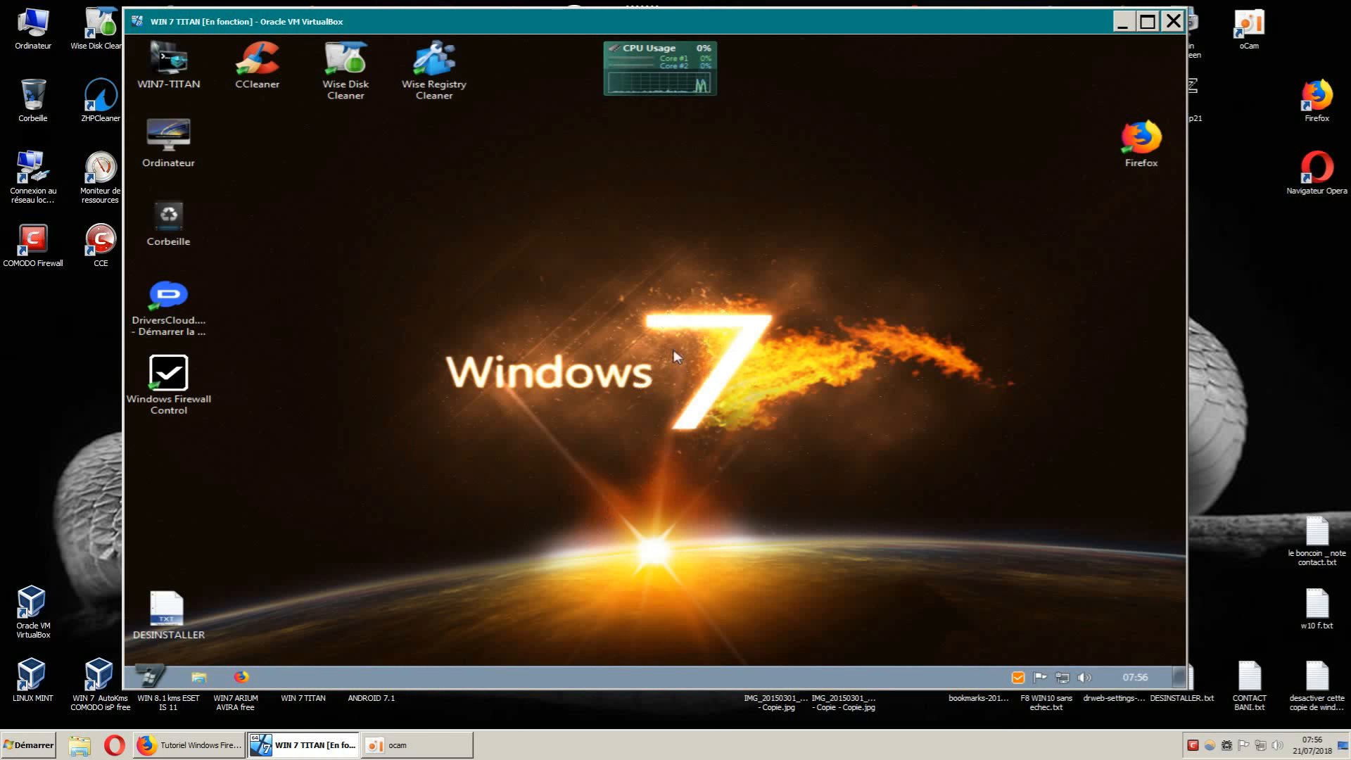
Show the tray menu's High, Medium, Low and No Filtering profiles, then dismiss it.
right_click(1019, 678)
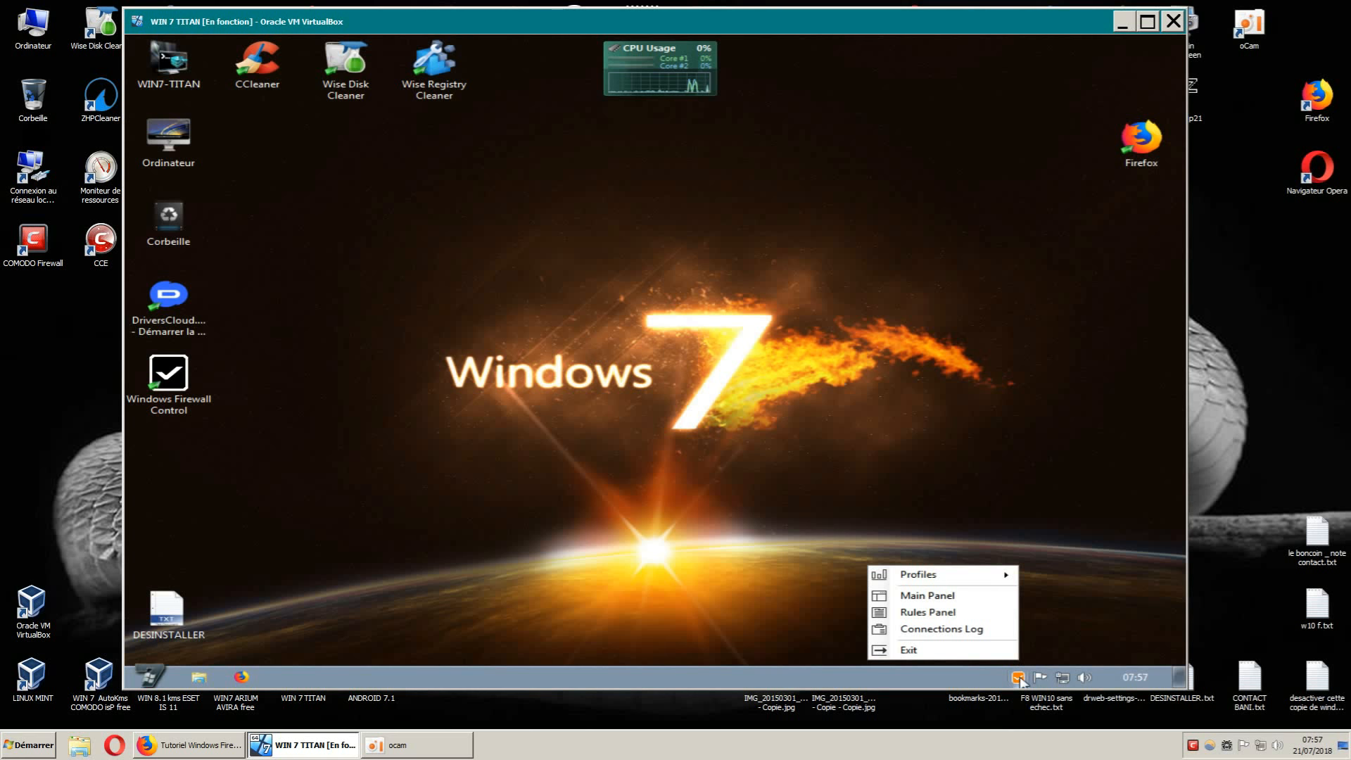
mouse_move(962, 577)
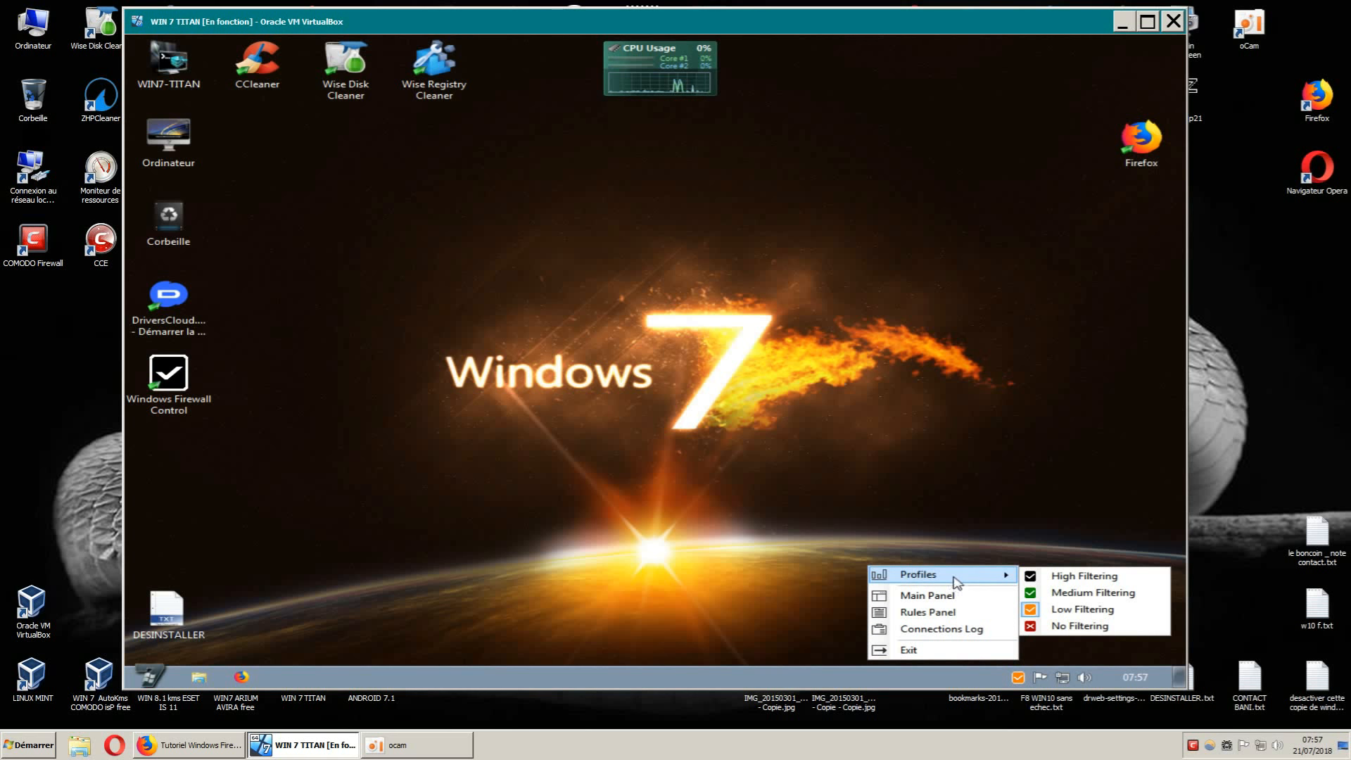
right_click(1018, 678)
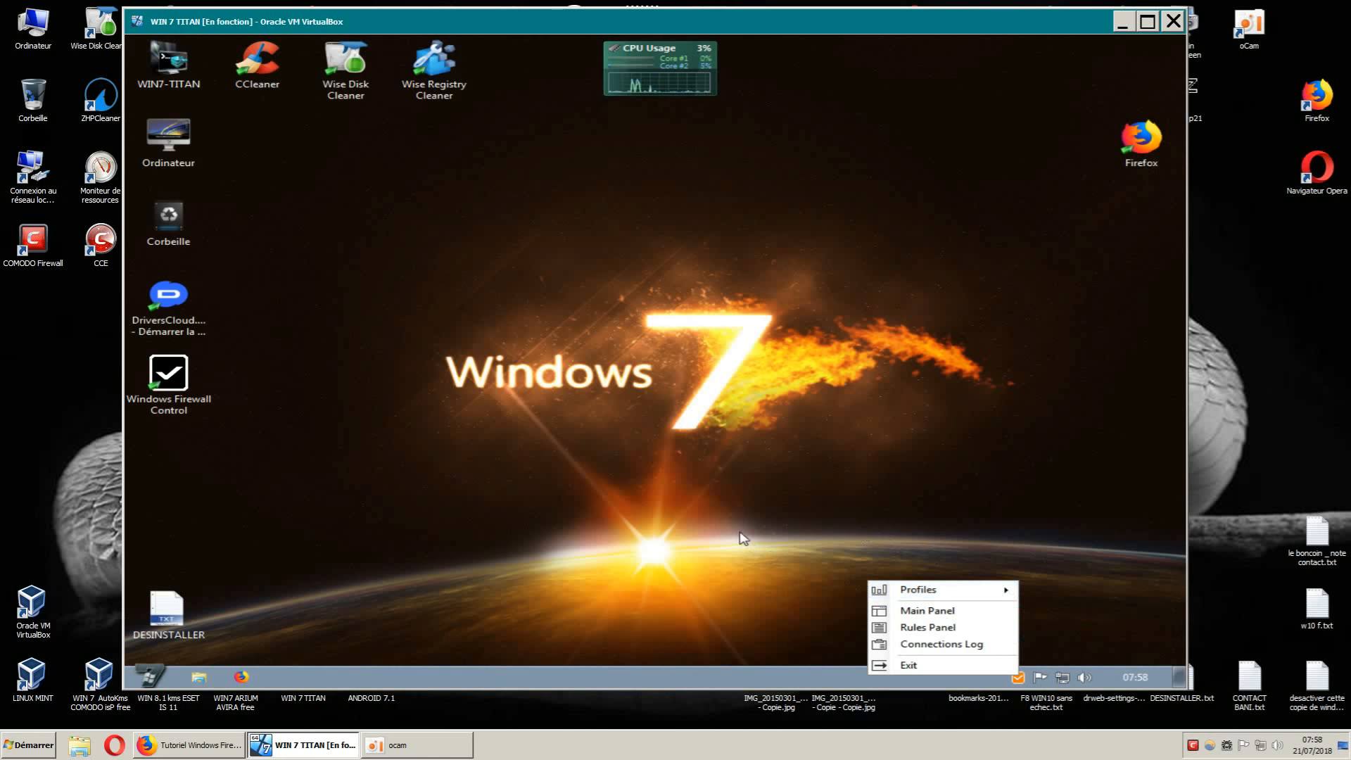
left_click(997, 529)
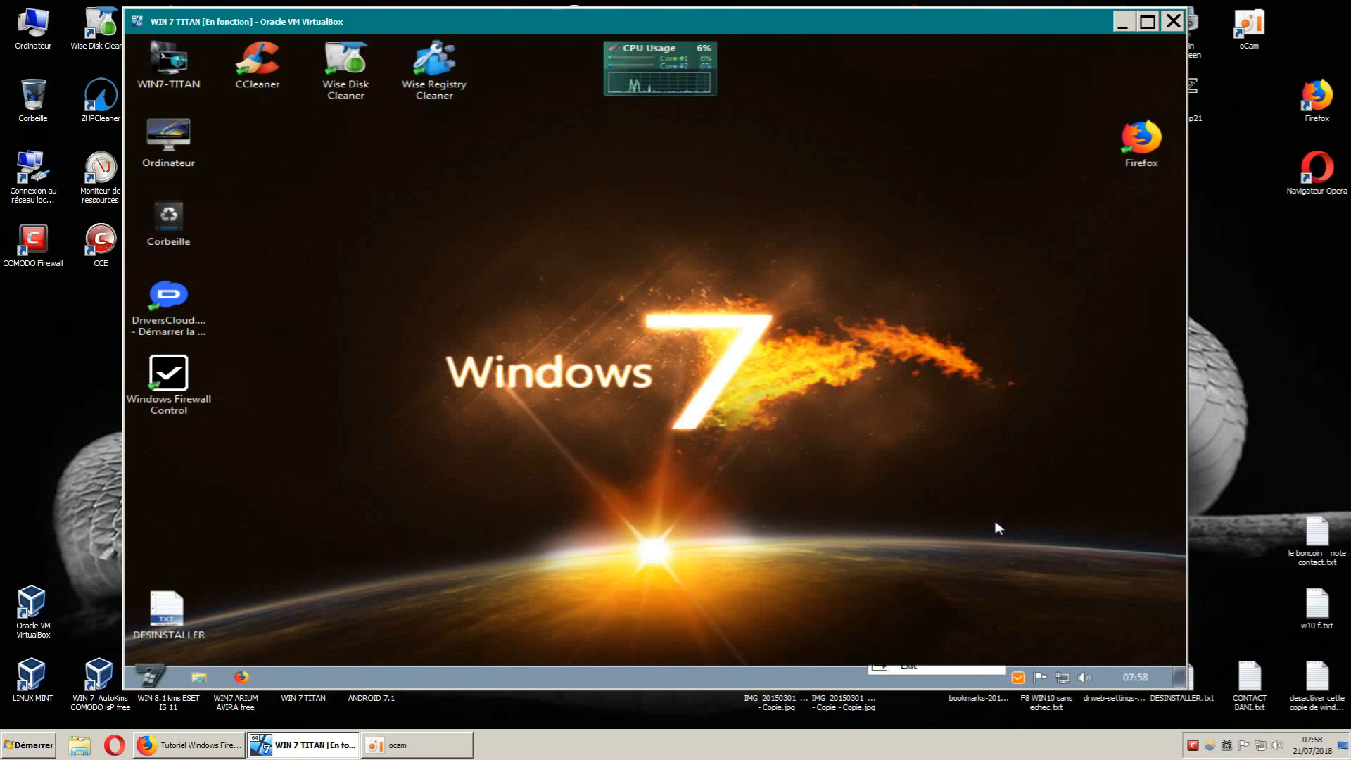
right_click(1018, 678)
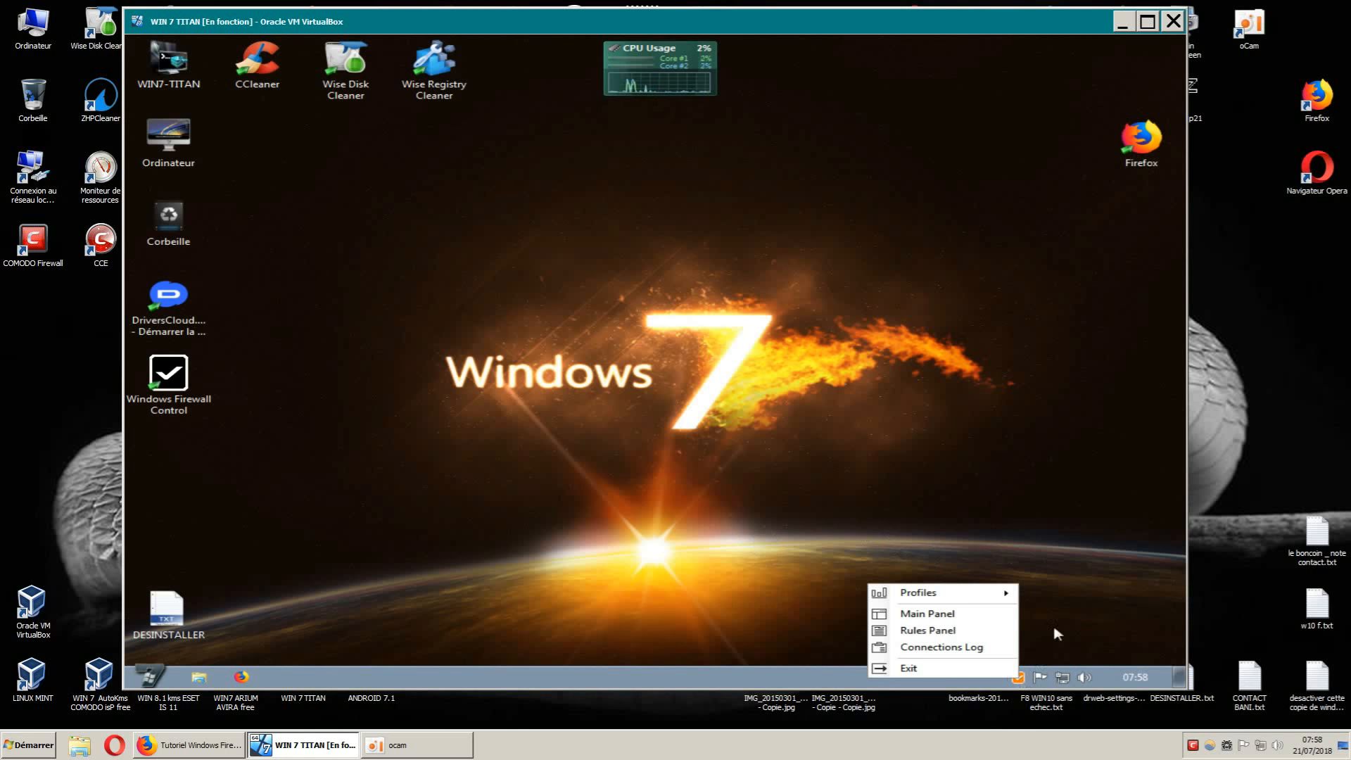
left_click(1090, 597)
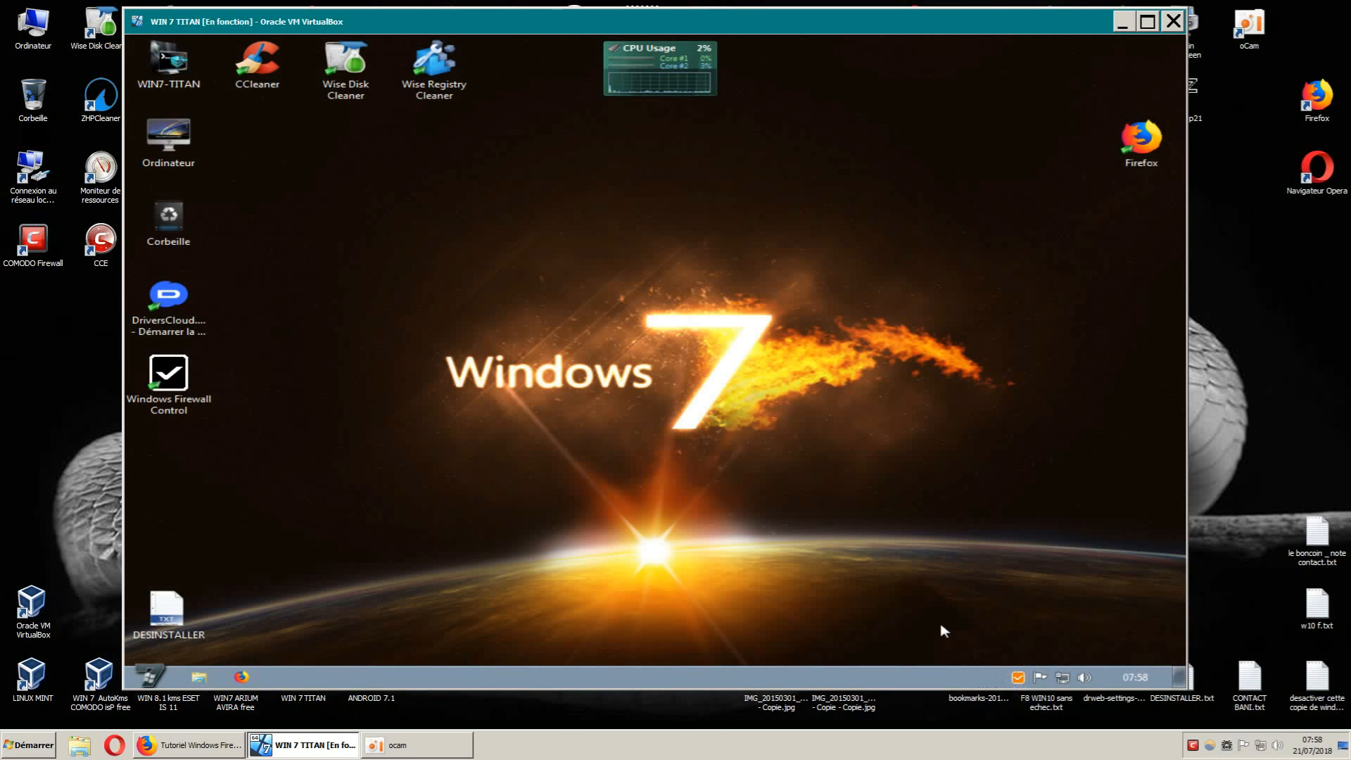
Open the Rules Panel from the tray icon menu, listing all 290 rules.
right_click(1020, 675)
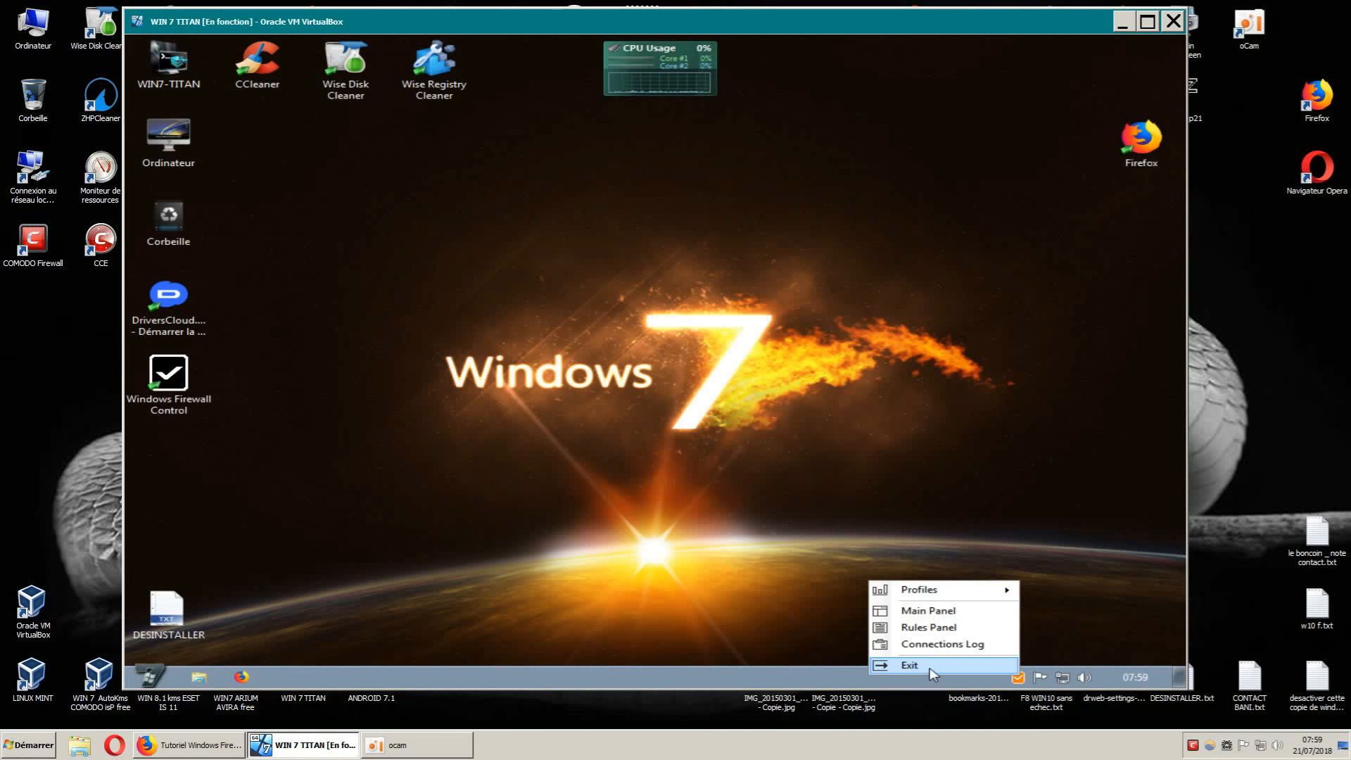
mouse_move(955, 593)
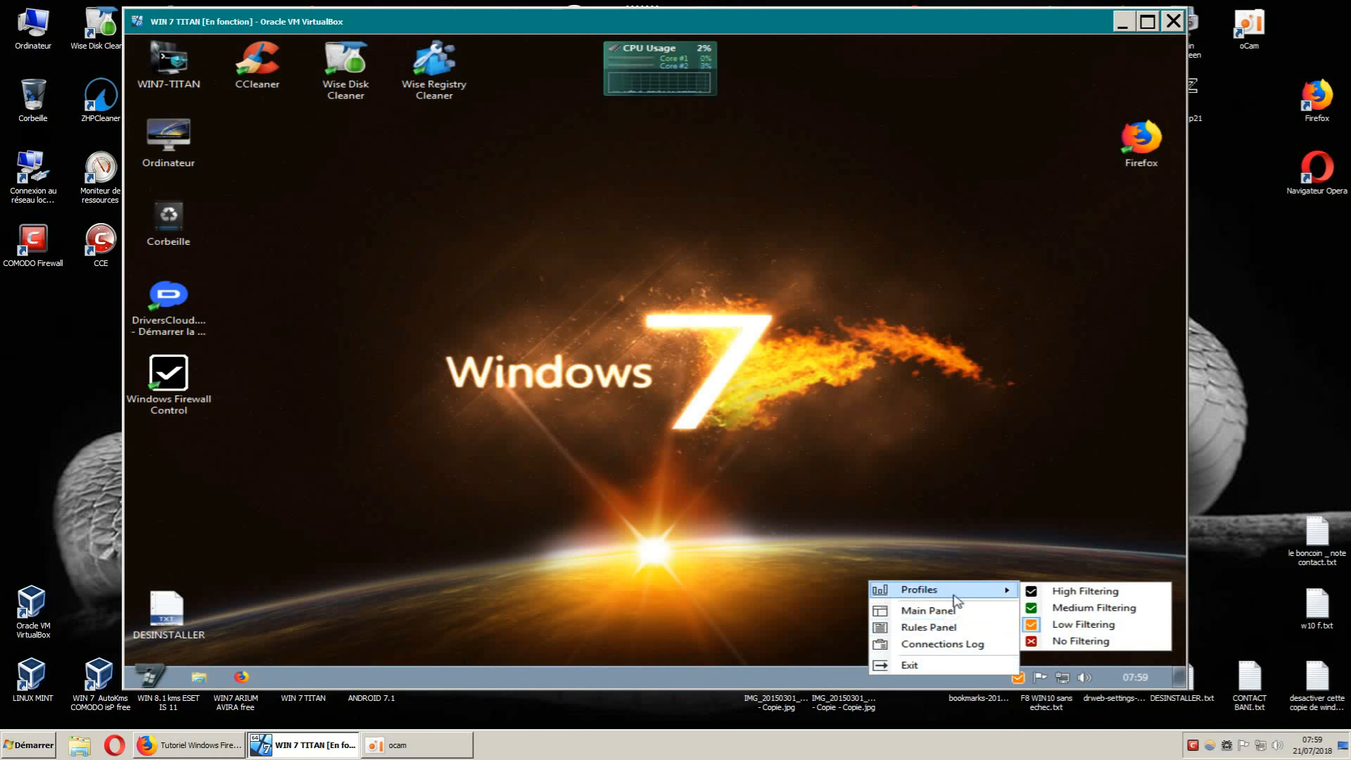
left_click(941, 628)
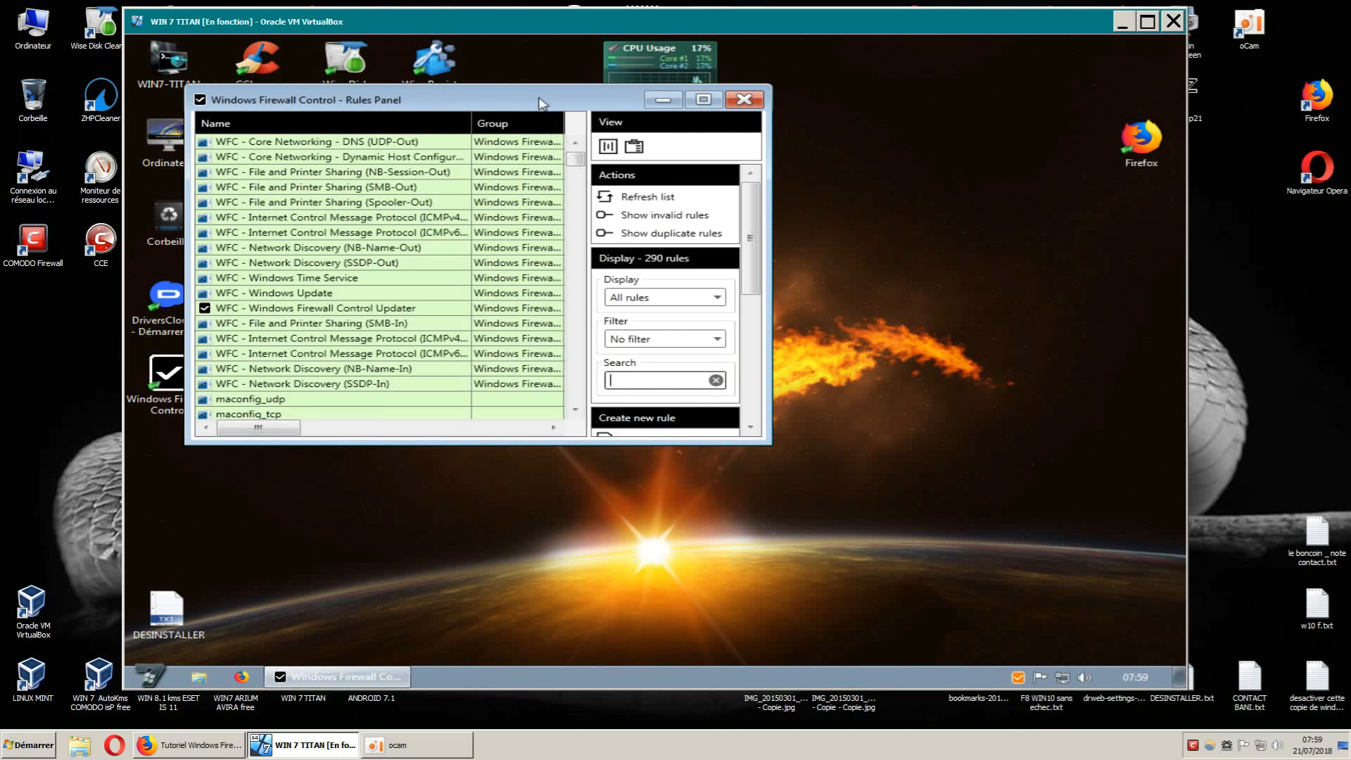
Move the Rules Panel around the desktop, briefly maximizing and restoring it.
left_click_drag(537, 96, 668, 131)
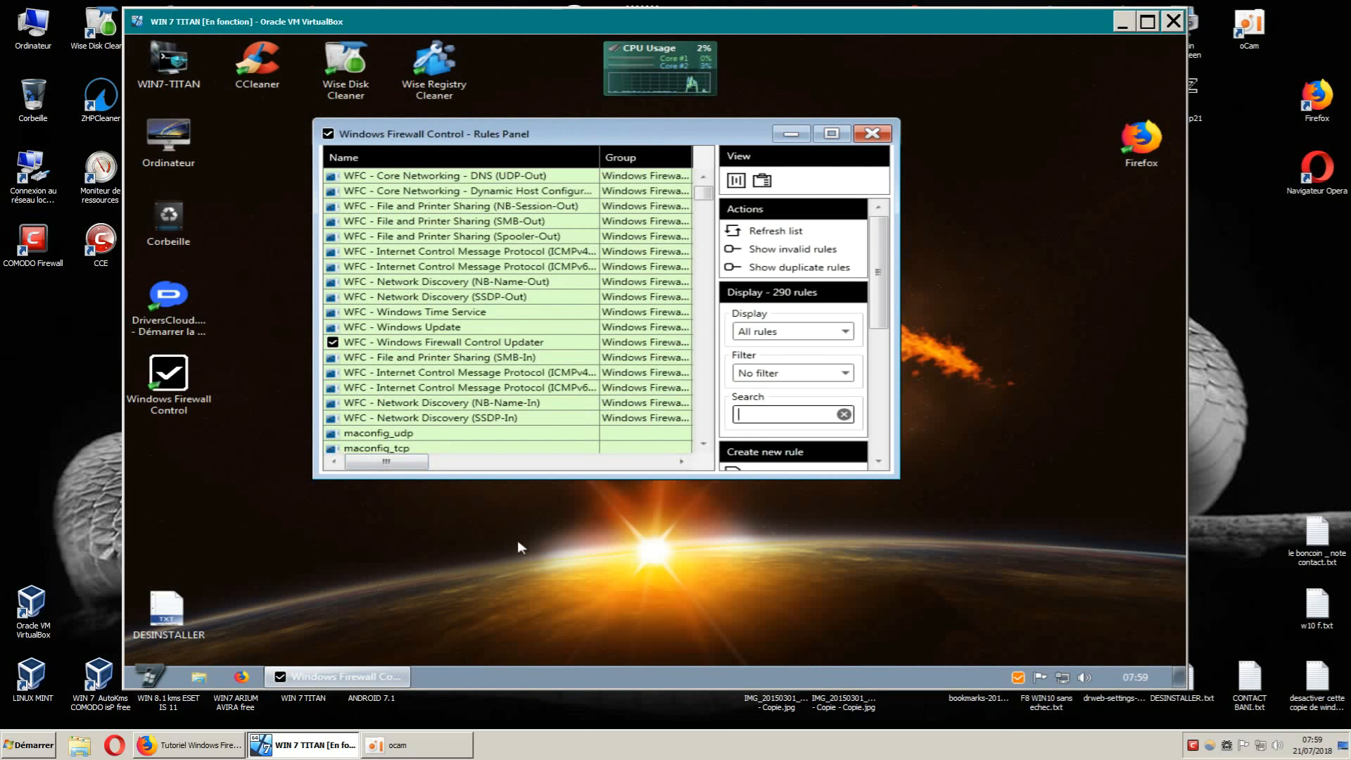
left_click(832, 135)
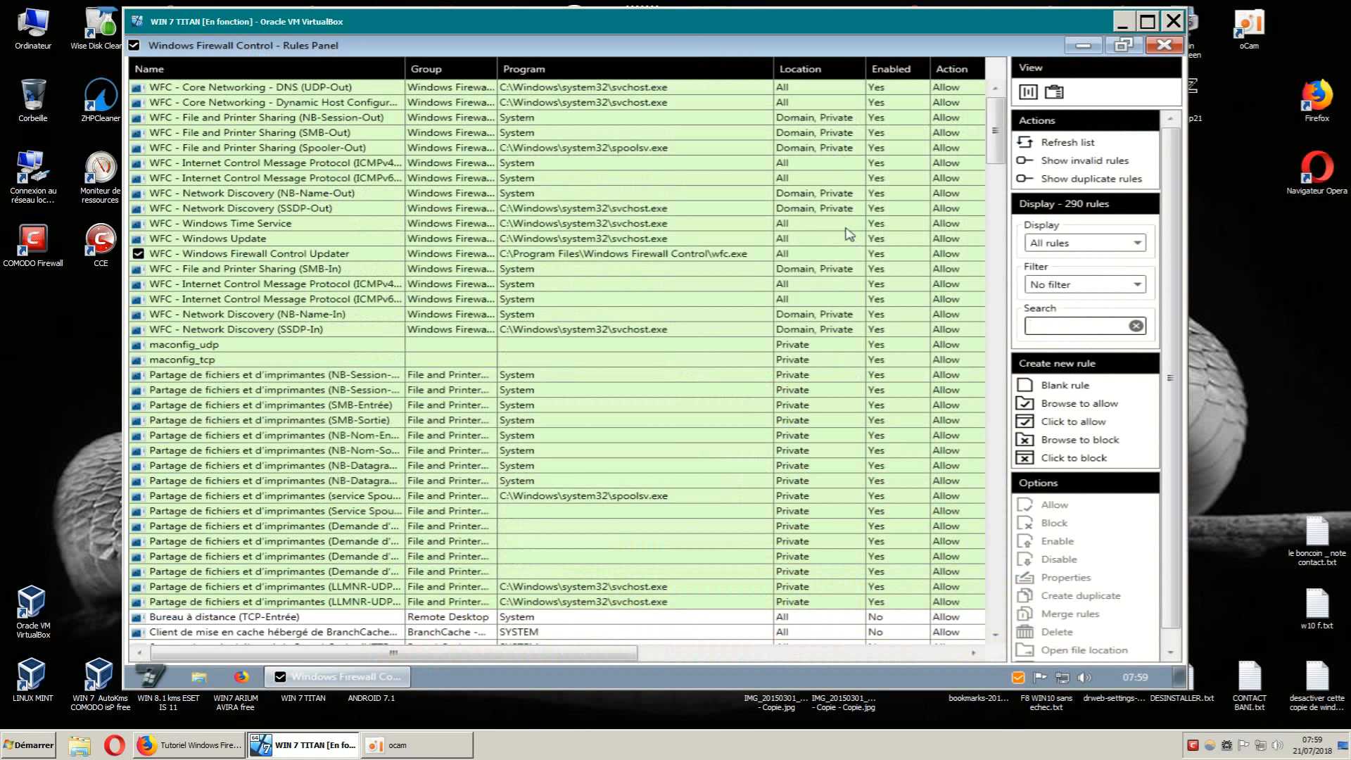
left_click(1123, 45)
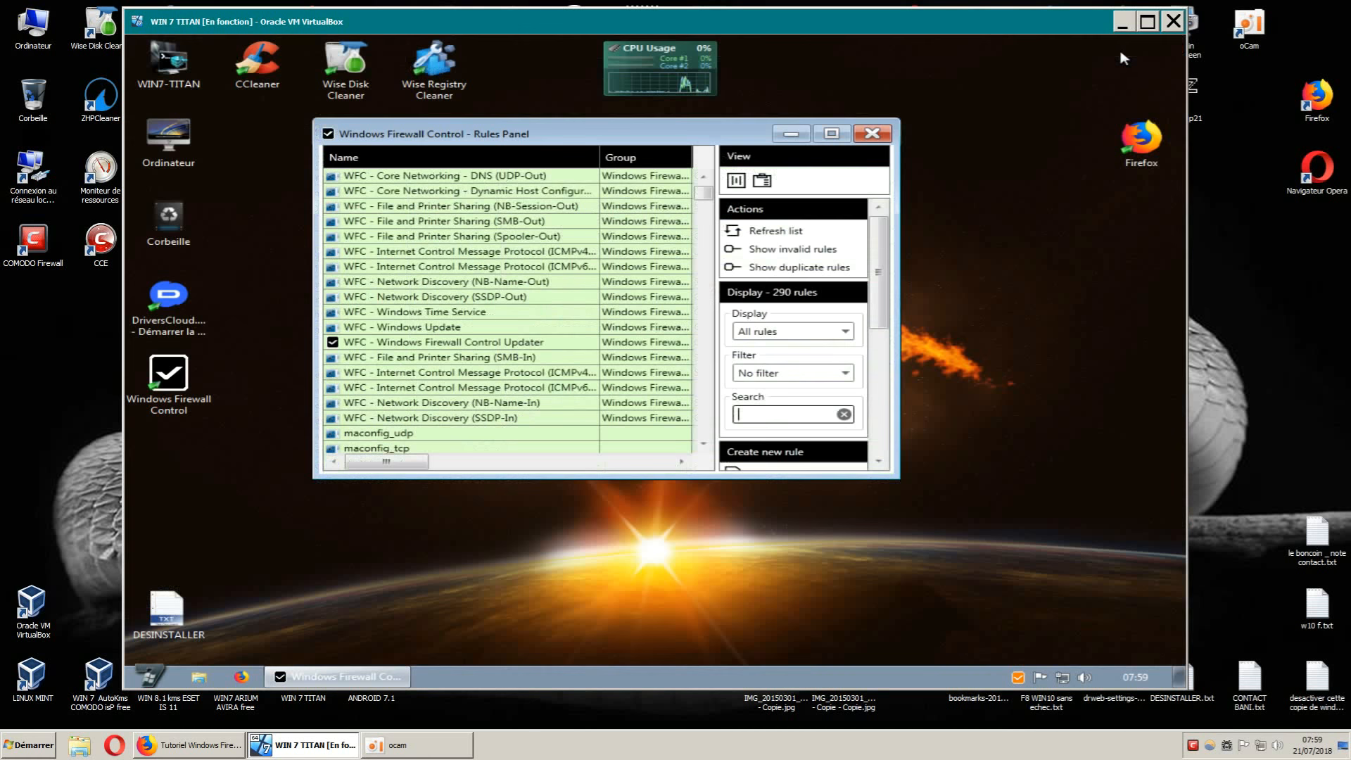
left_click_drag(636, 139, 536, 107)
left_click_drag(808, 458, 1160, 654)
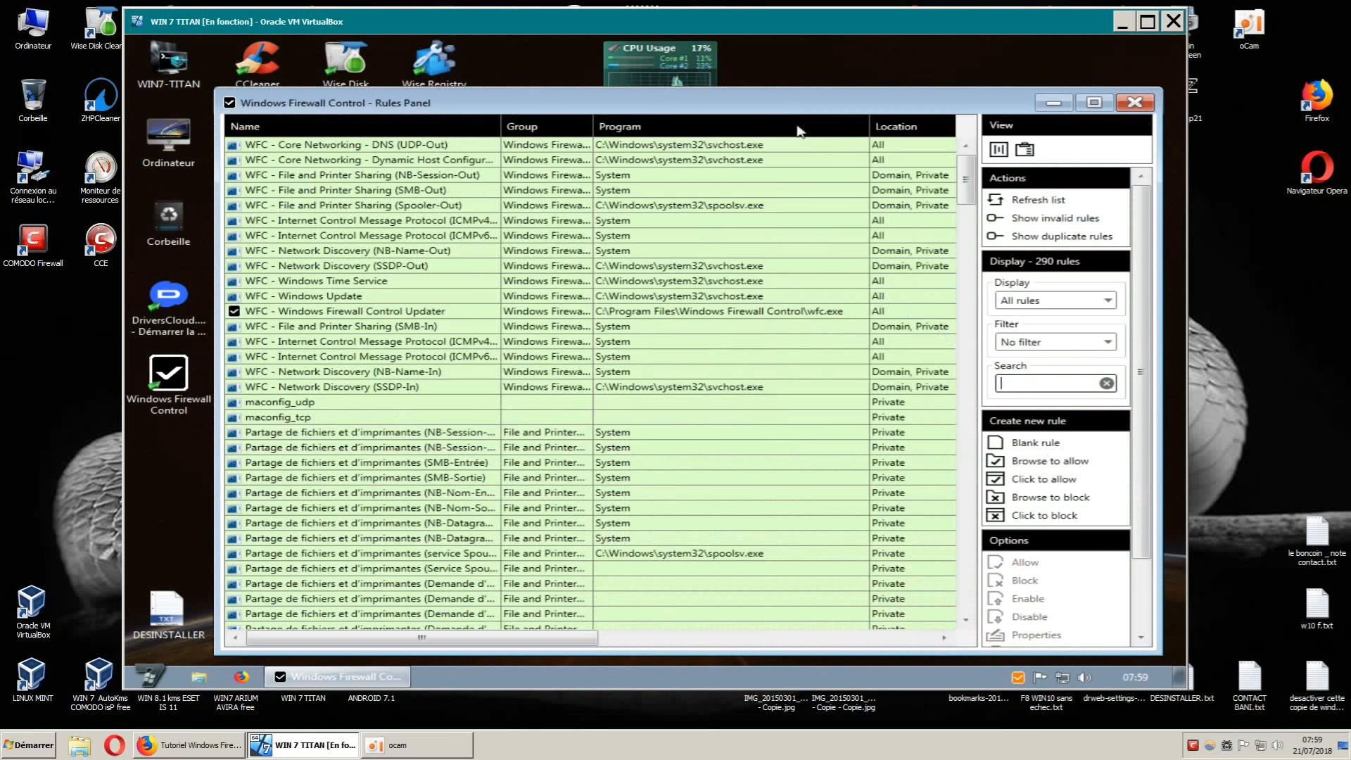
left_click_drag(777, 106, 717, 63)
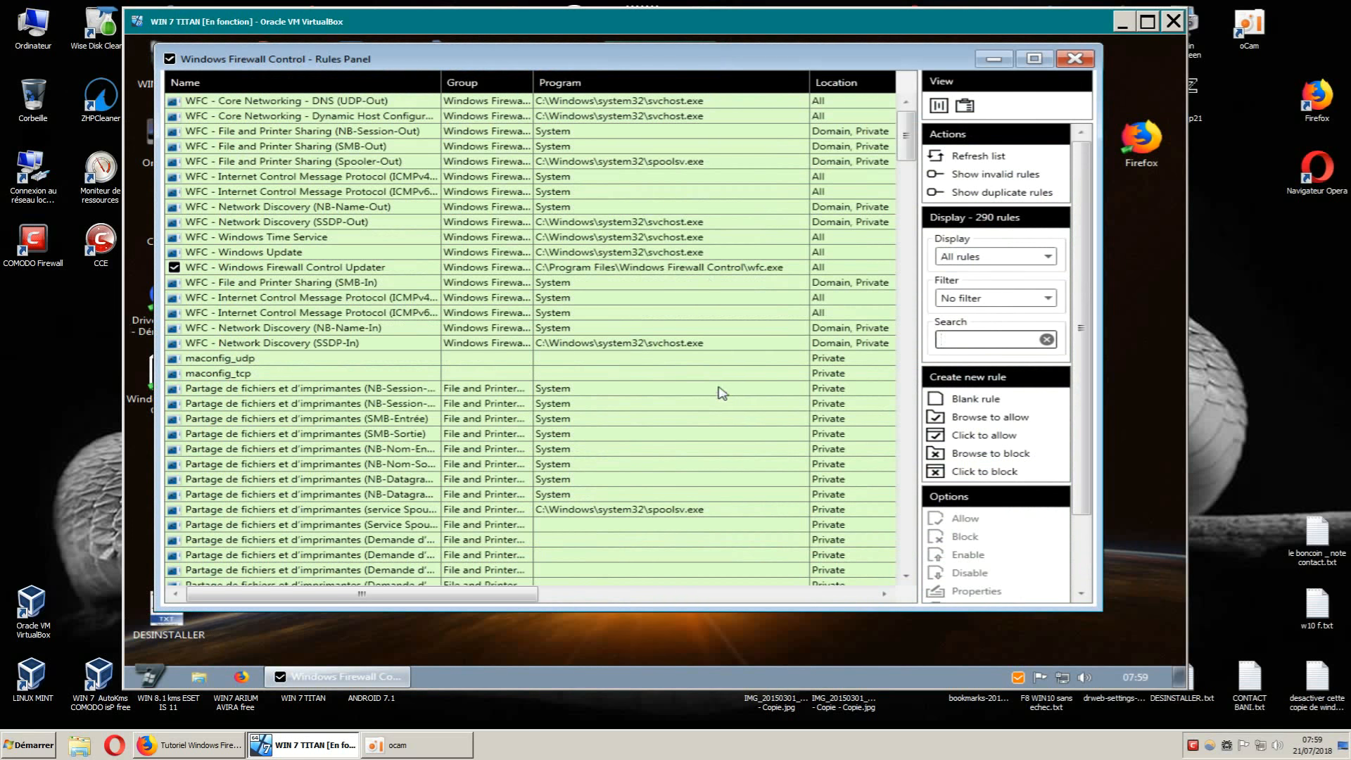
Enlarge the VM window, nudge the Rules Panel into place, and widen it slightly.
left_click_drag(1182, 701, 1226, 719)
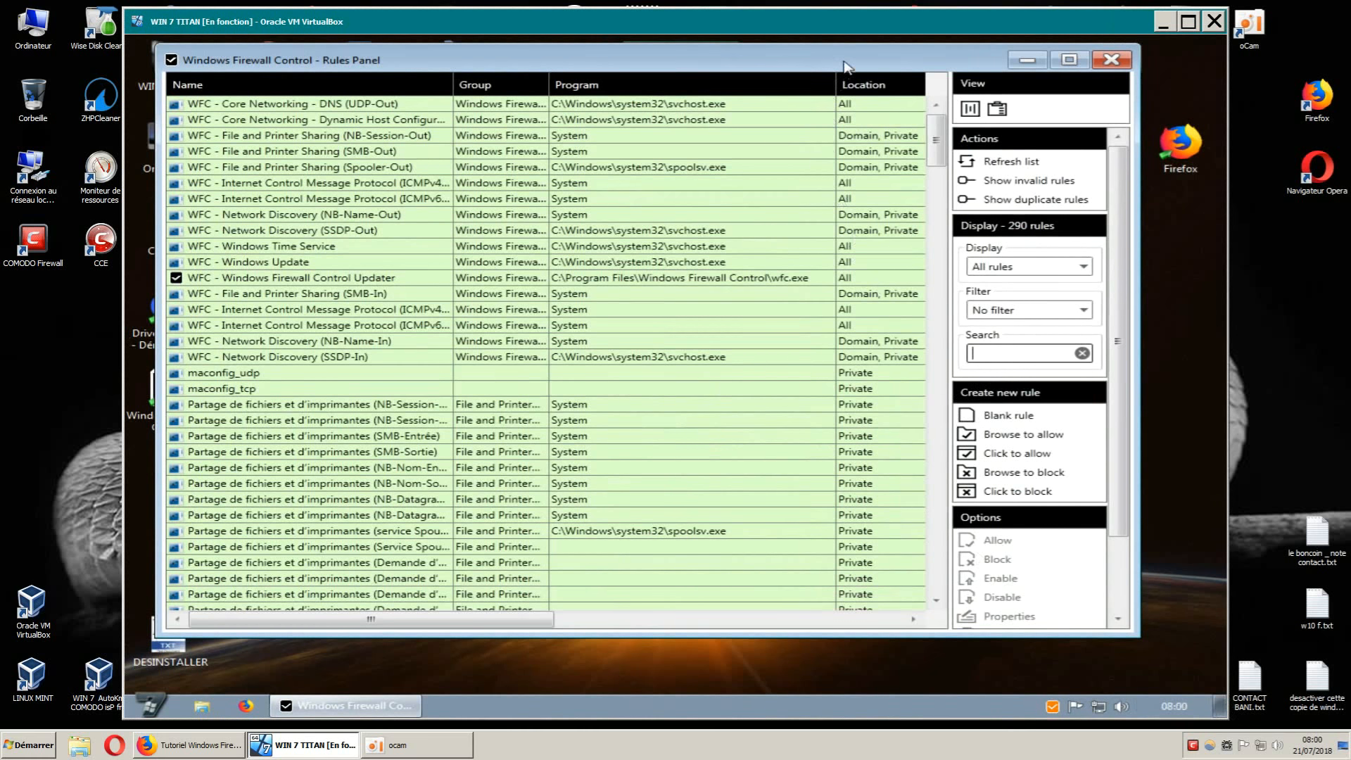
mouse_move(840, 64)
left_mouse_down()
mouse_move(848, 81)
mouse_move(830, 71)
left_mouse_up()
left_click_drag(725, 69, 727, 64)
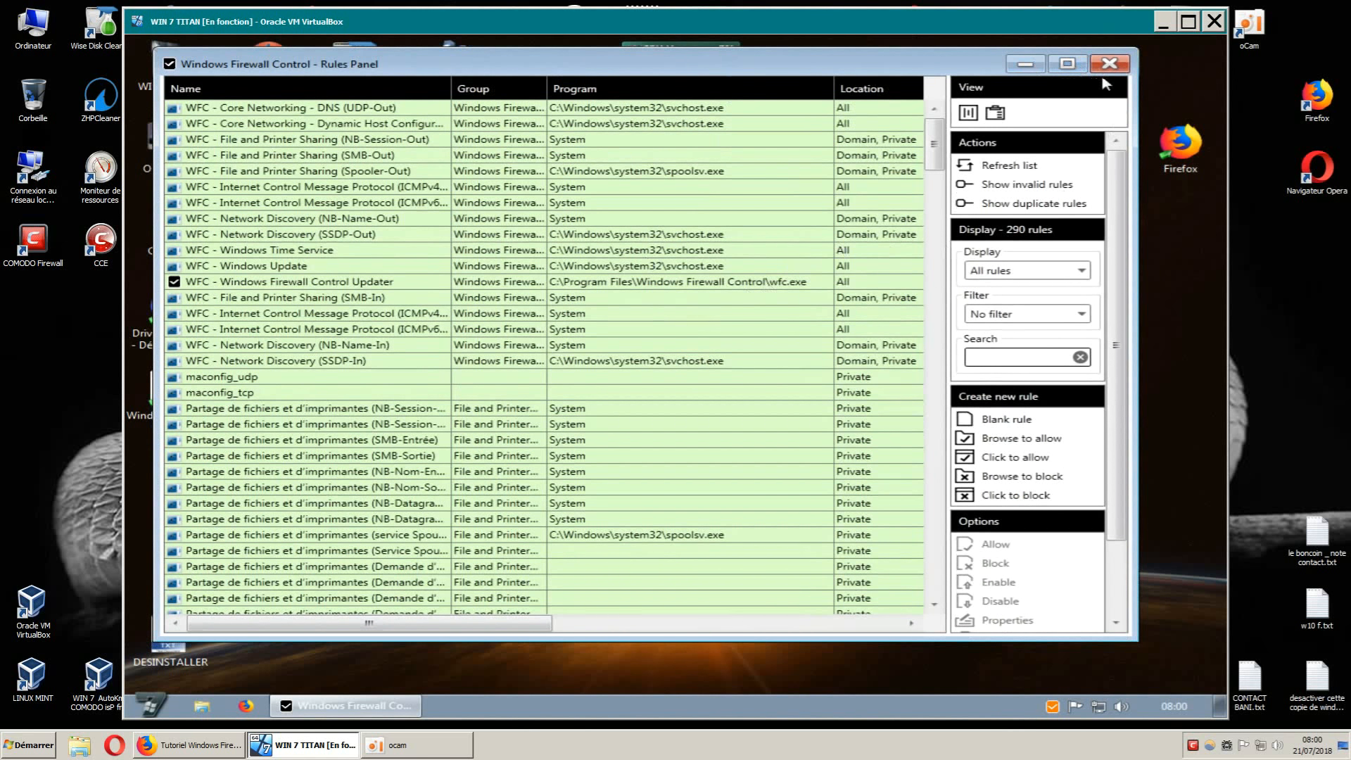
mouse_move(1135, 462)
left_mouse_down()
mouse_move(1007, 462)
mouse_move(1157, 462)
left_mouse_up()
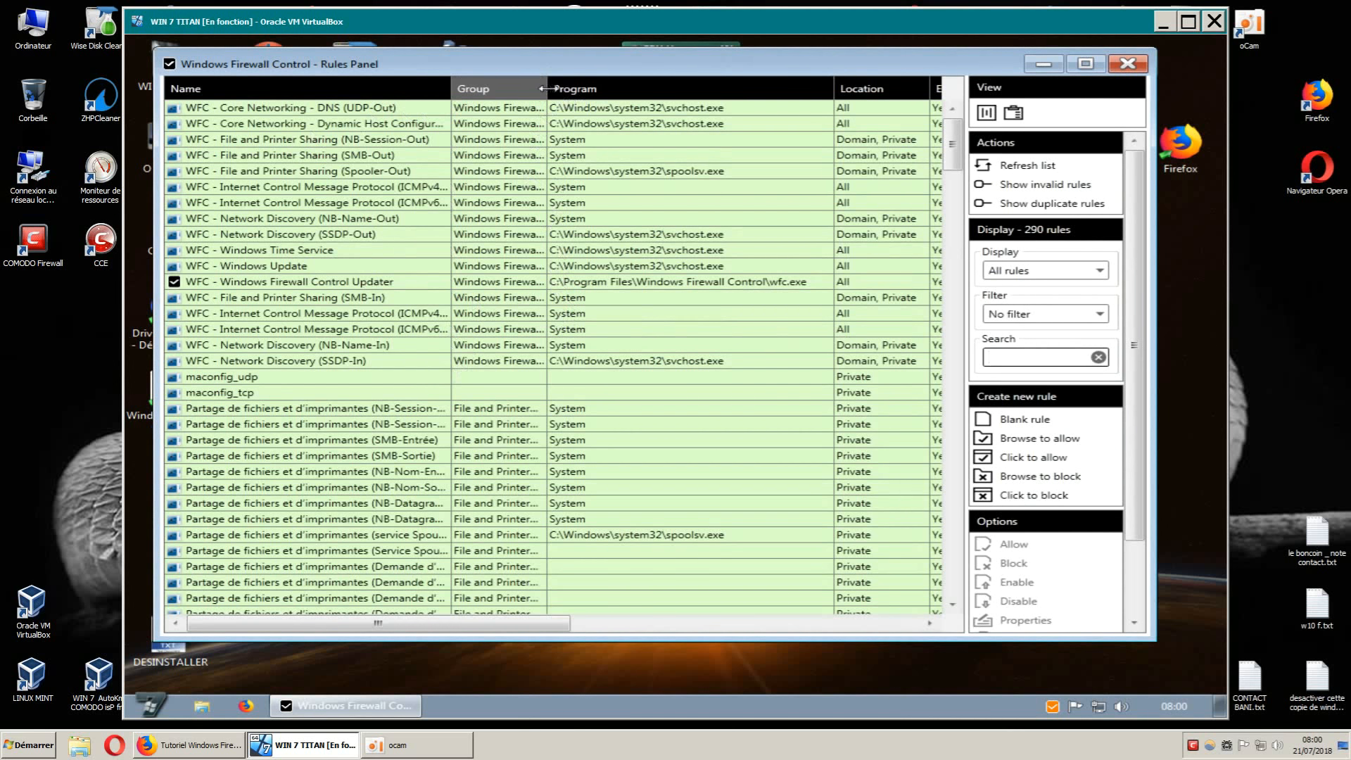
Widen the Group column so names like Windows Firewall Control show in full.
left_click_drag(547, 89, 615, 89)
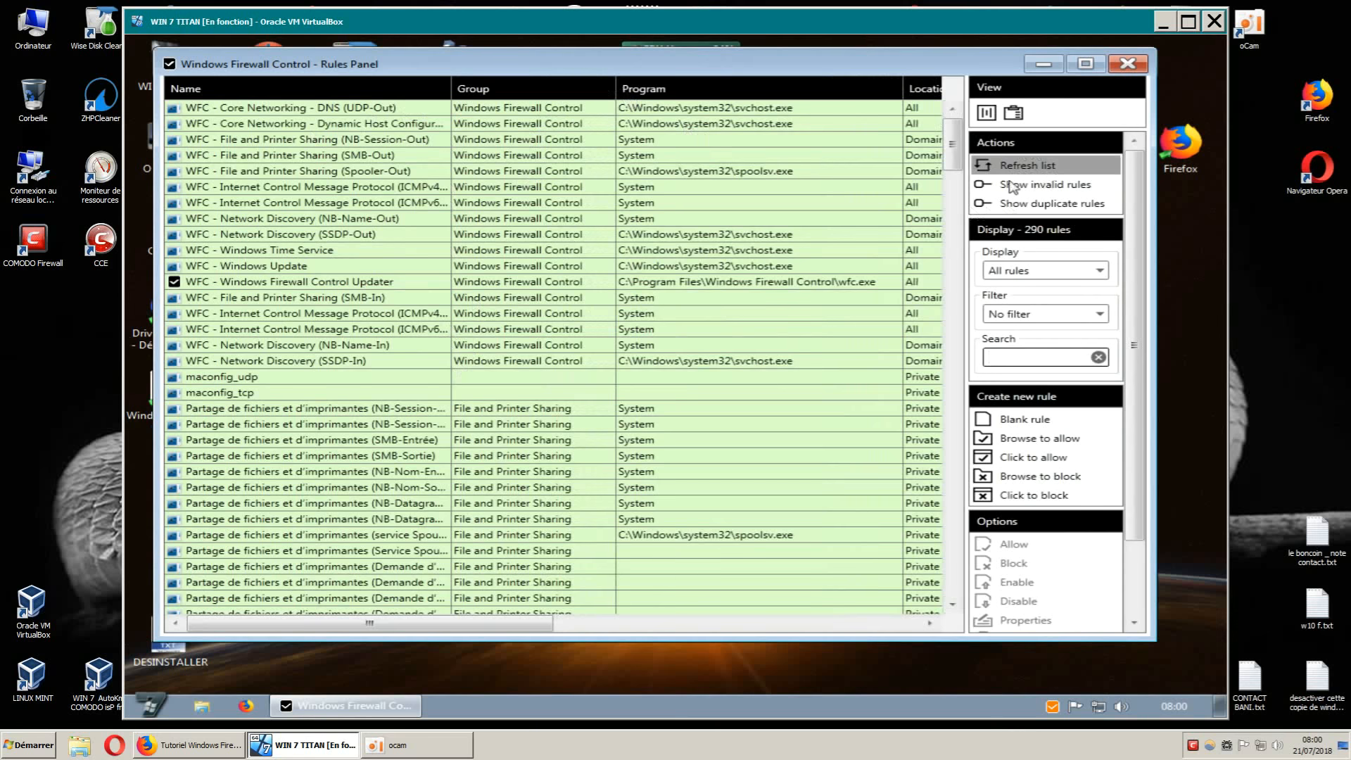
scroll(1140, 472, "down", 3)
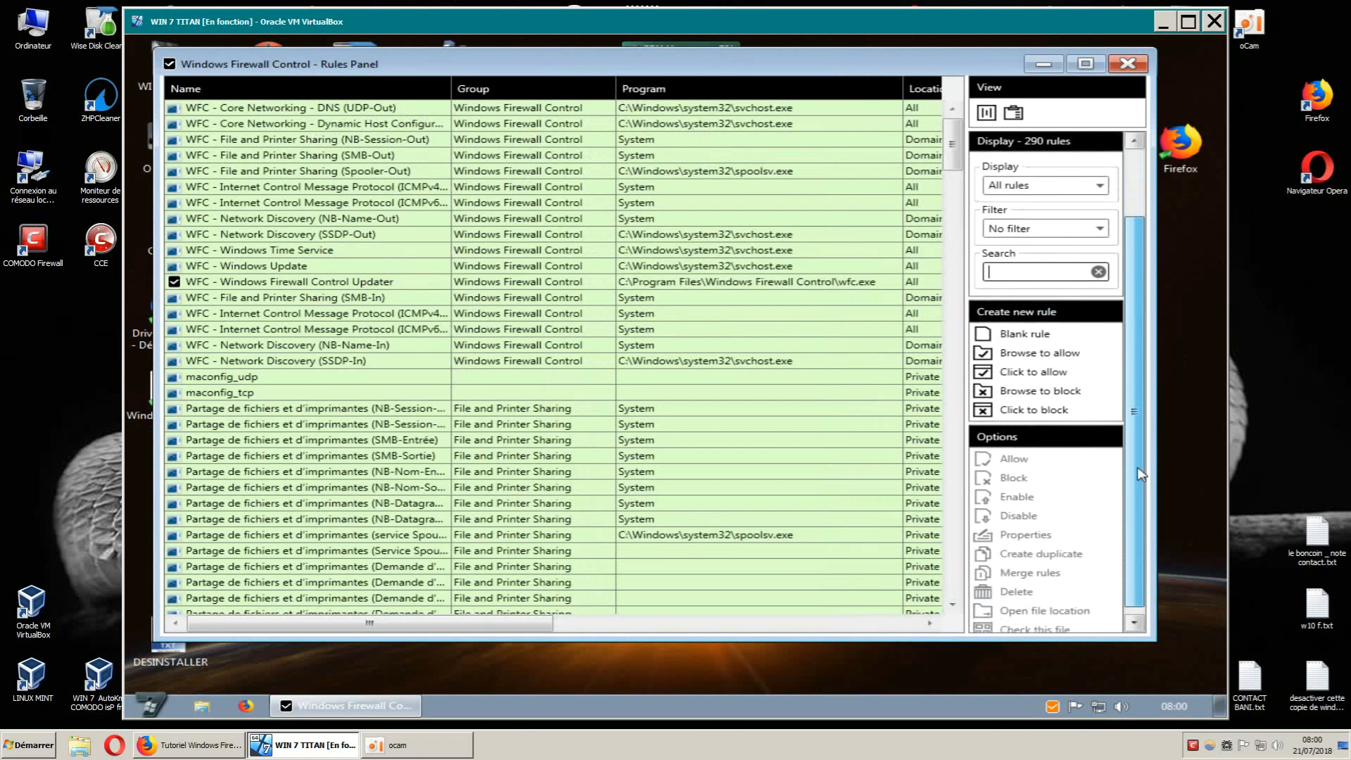
scroll(1140, 472, "up", 3)
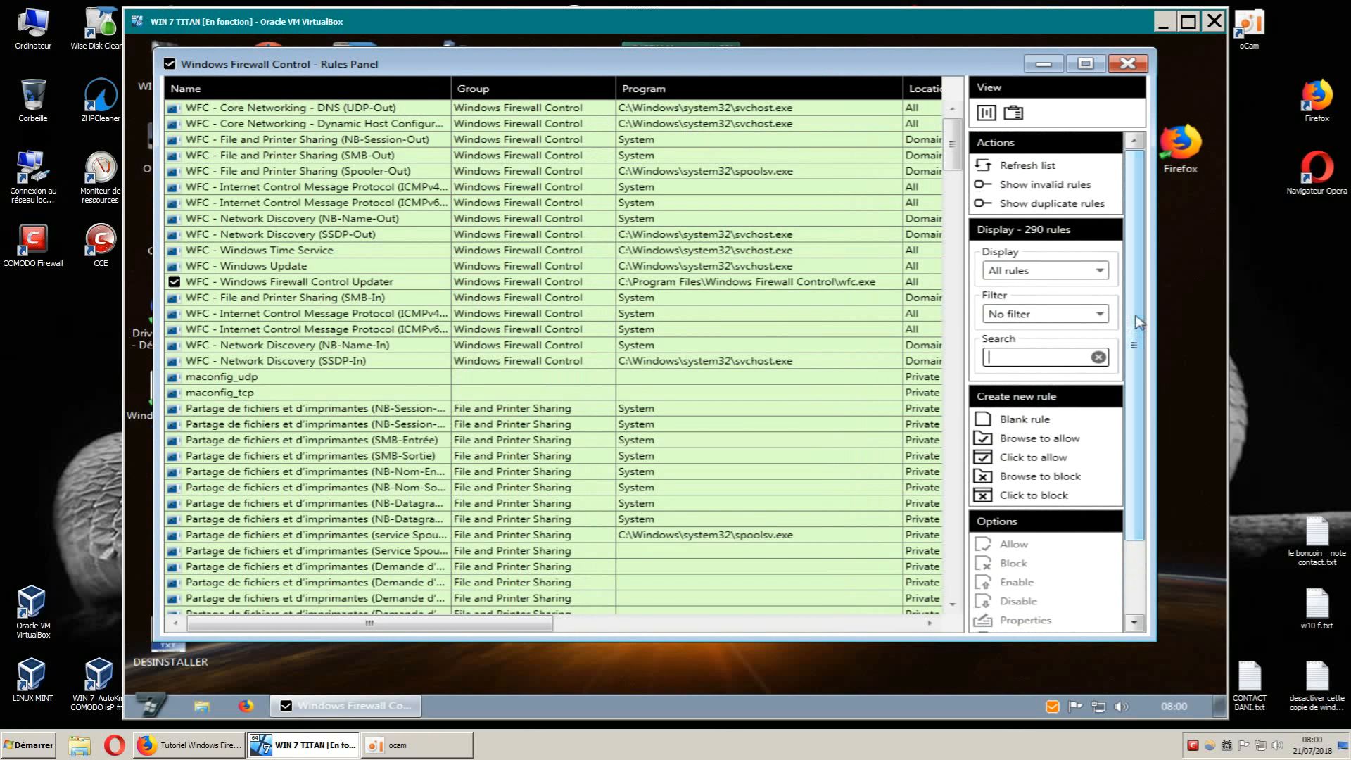
Open and close the column chooser, then open and close the empty Connections Log.
left_click(987, 113)
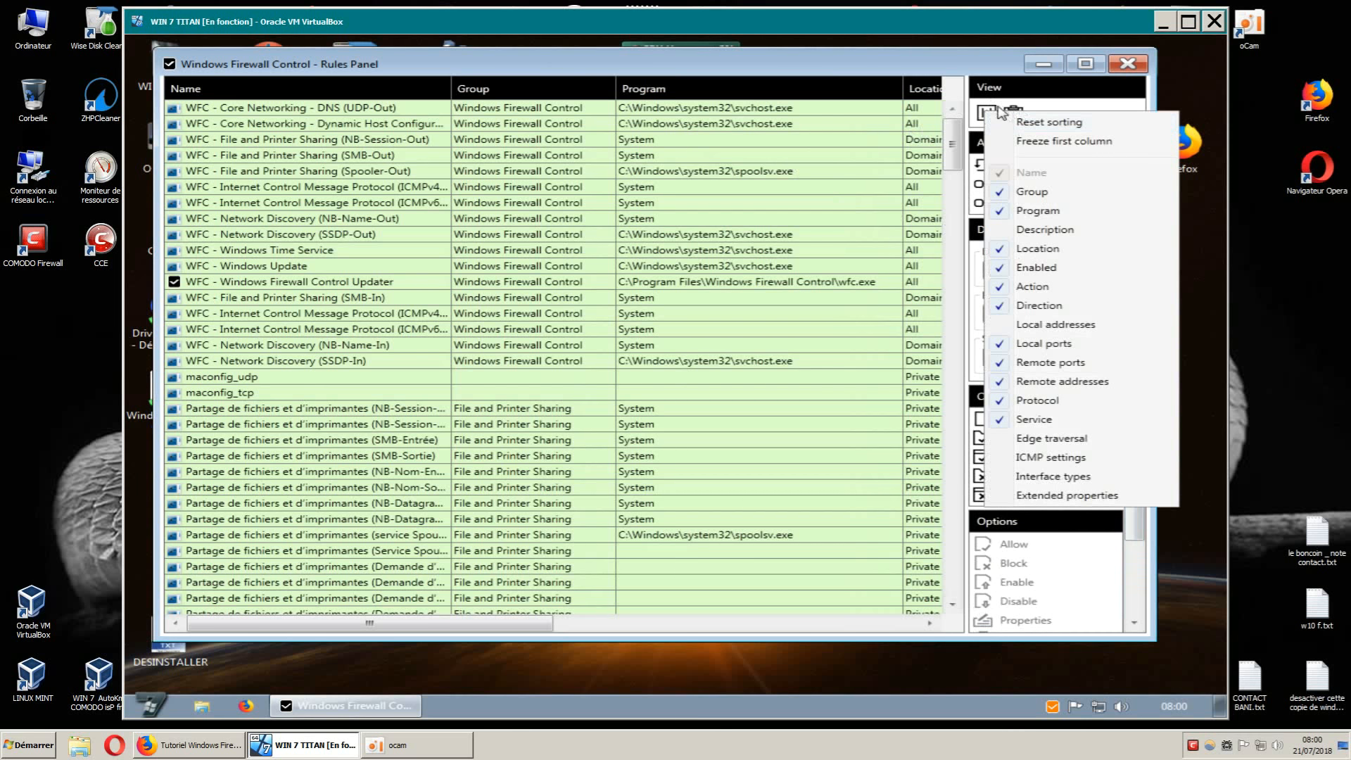
left_click(1047, 106)
left_click(1014, 115)
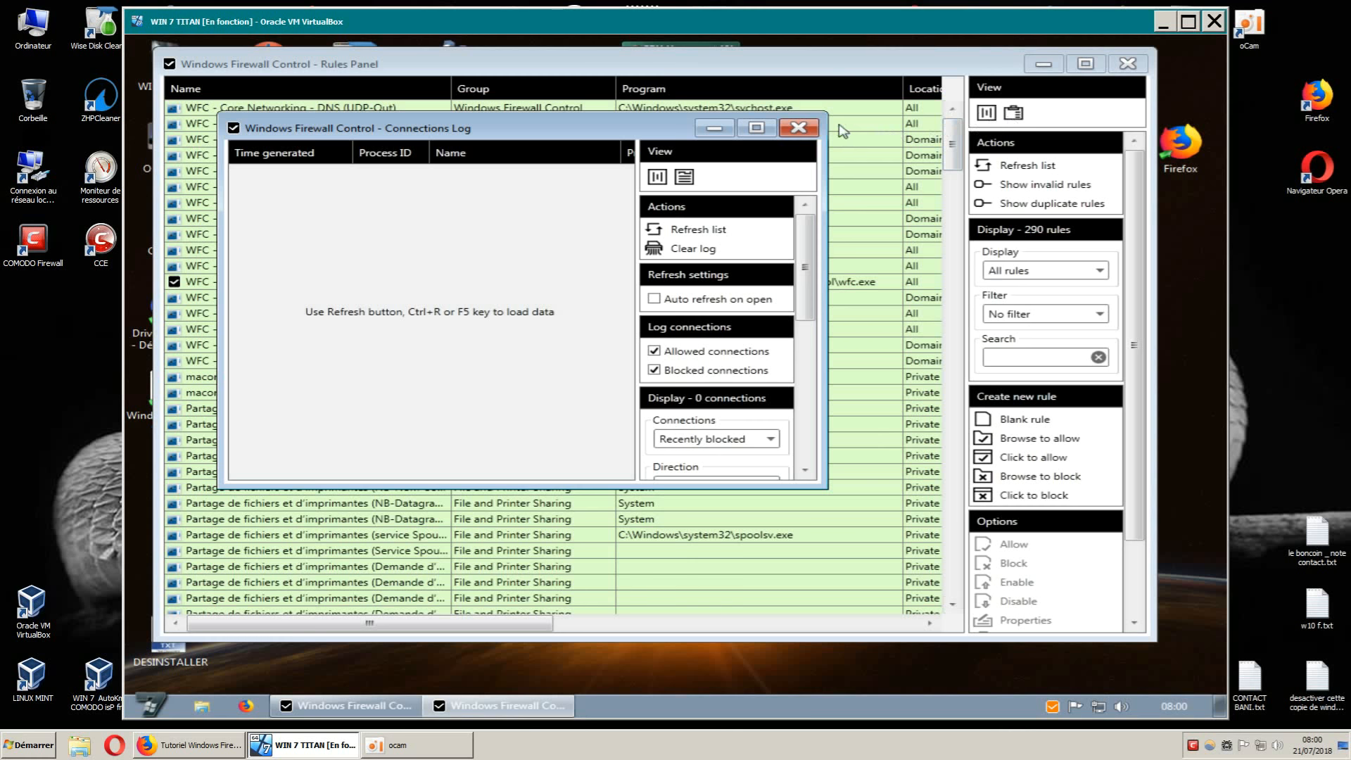
left_click(799, 128)
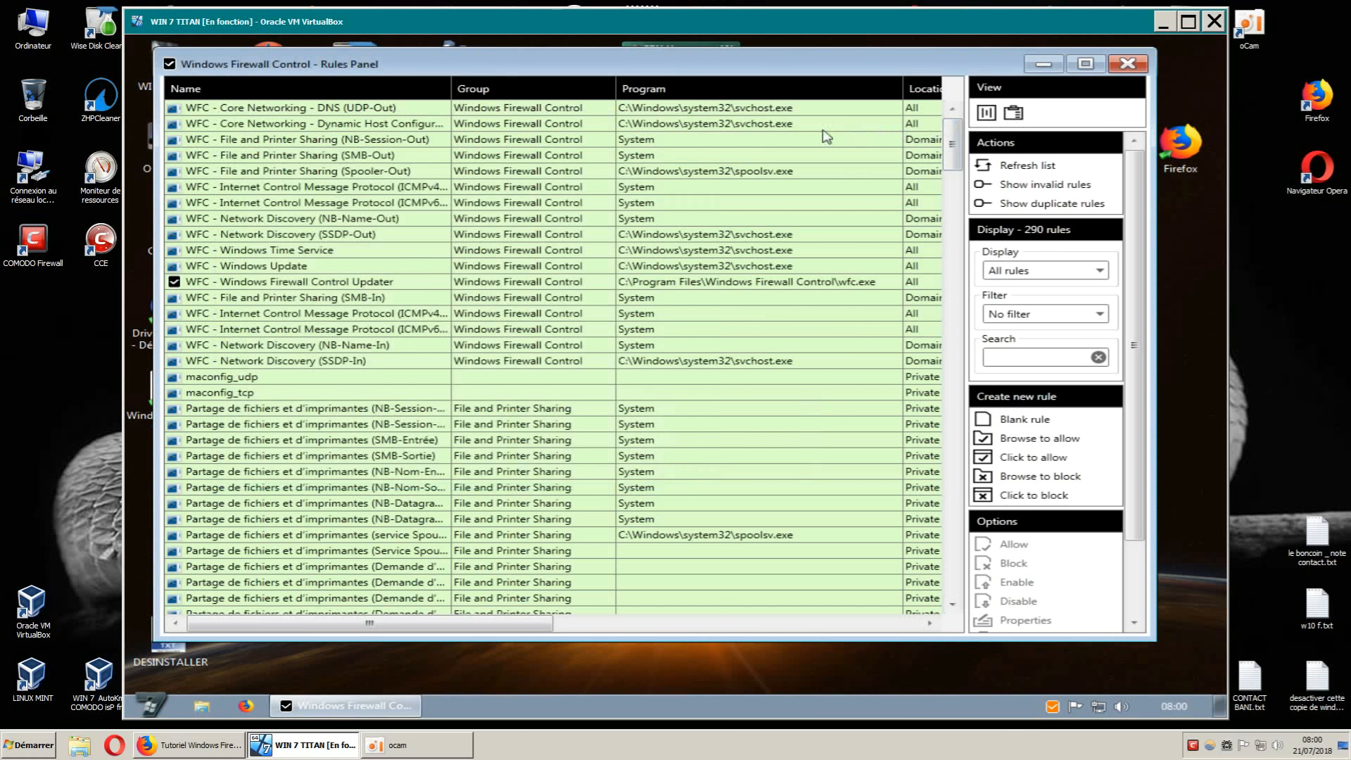
Leave the column options unchanged and maximize the Rules Panel to reveal Location and Enabled.
left_click(988, 114)
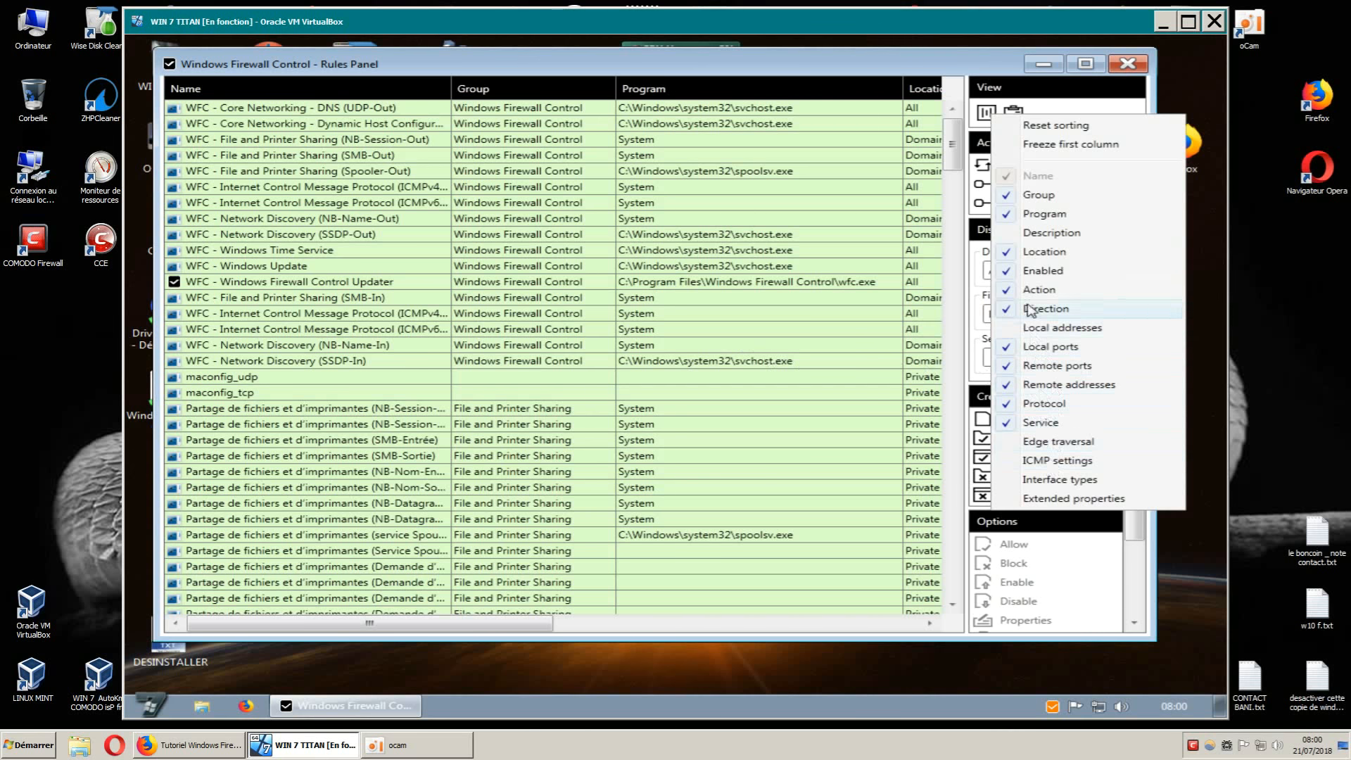
left_click(1044, 97)
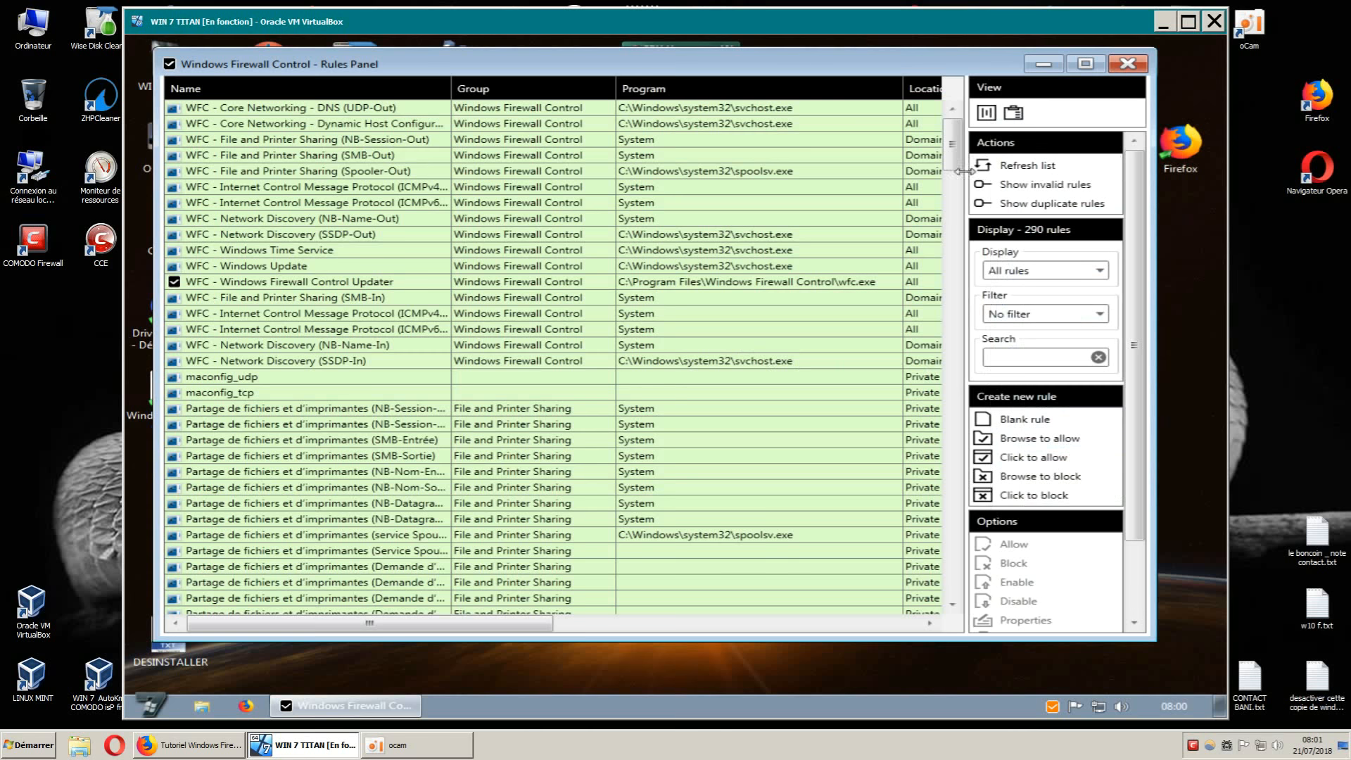
left_click(1093, 66)
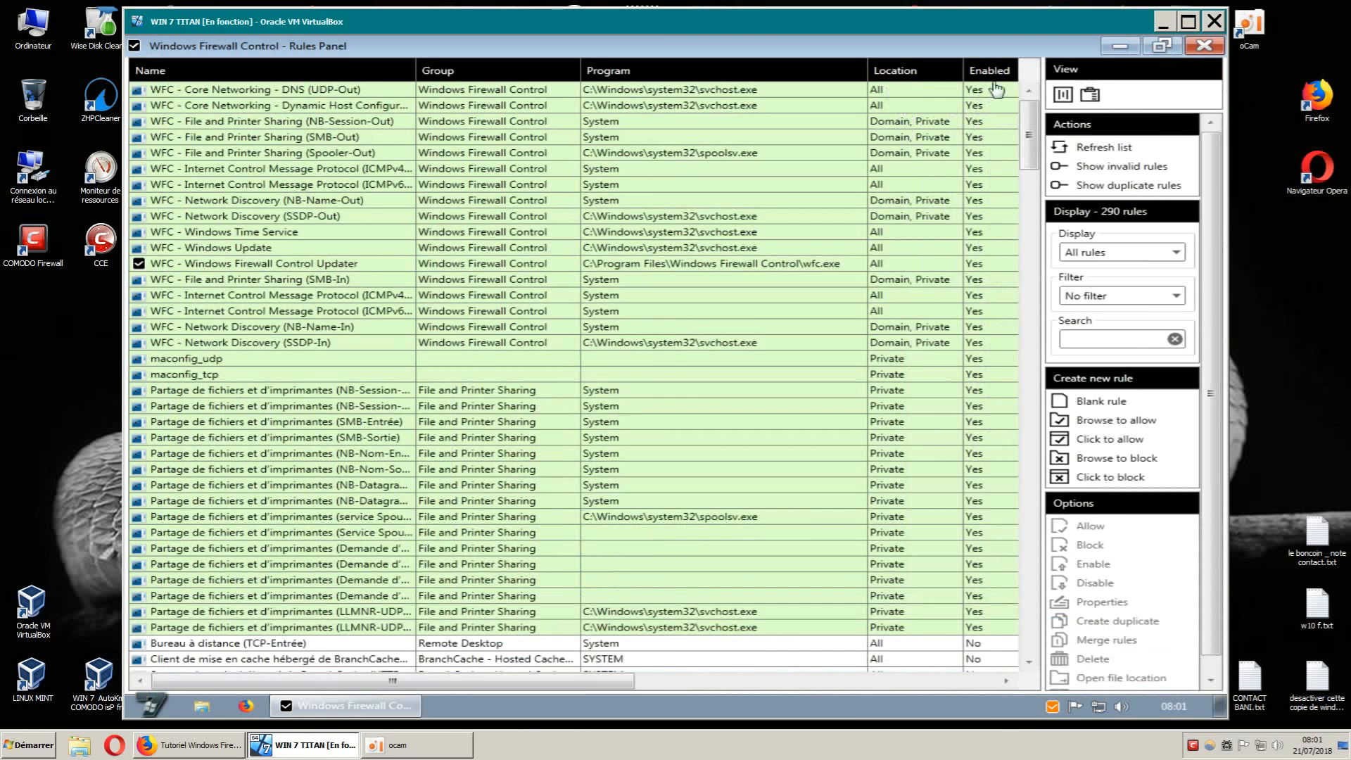
Narrow the Program column so the Action column comes into view.
left_click_drag(867, 70, 828, 73)
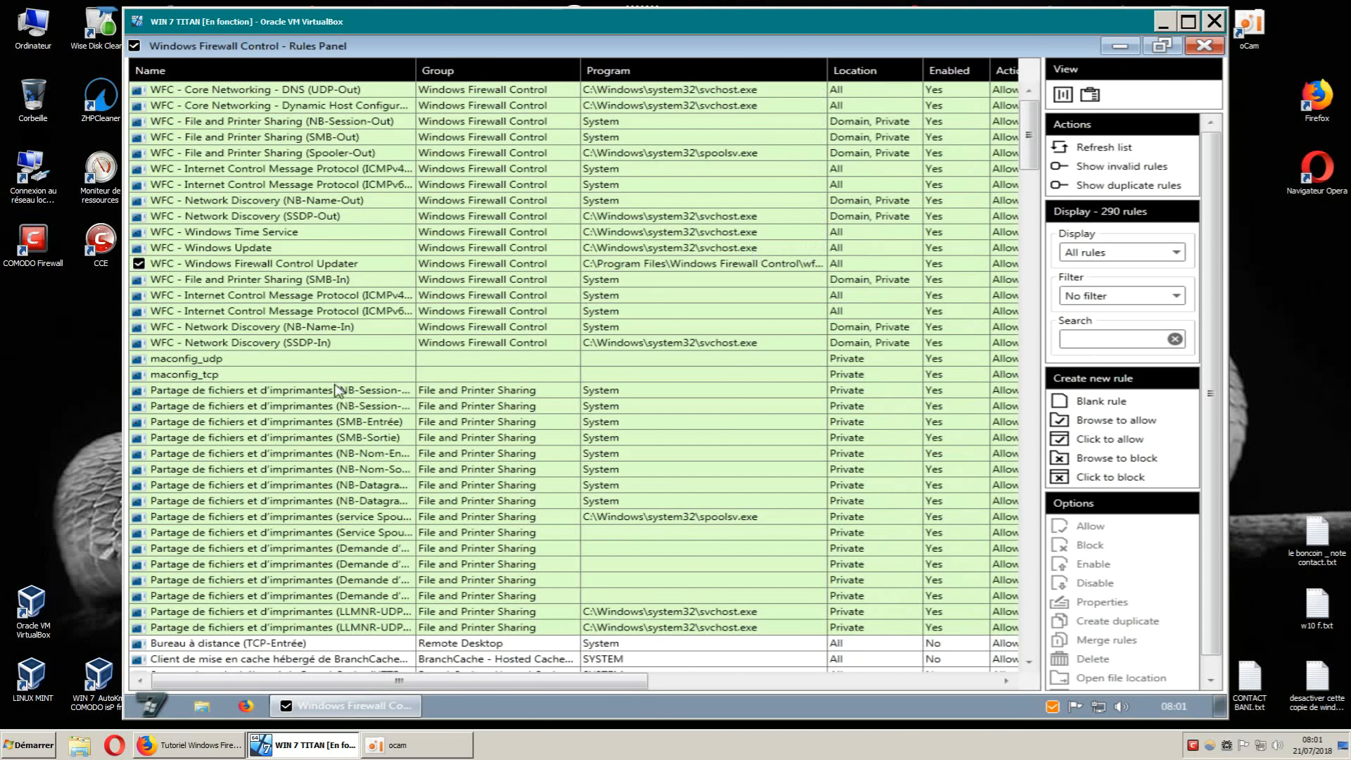
left_click_drag(281, 189, 286, 189)
scroll(1029, 184, "down", 4)
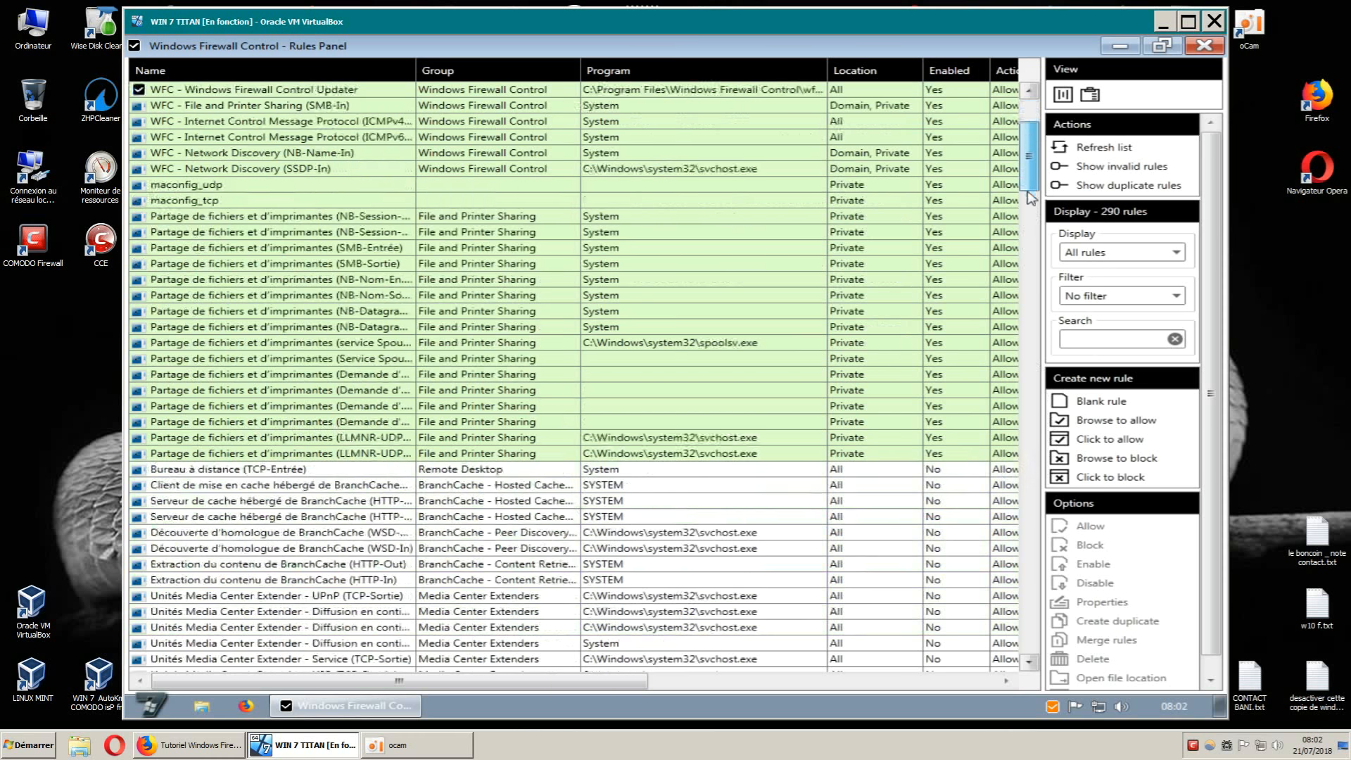
left_click_drag(1020, 176, 1040, 151)
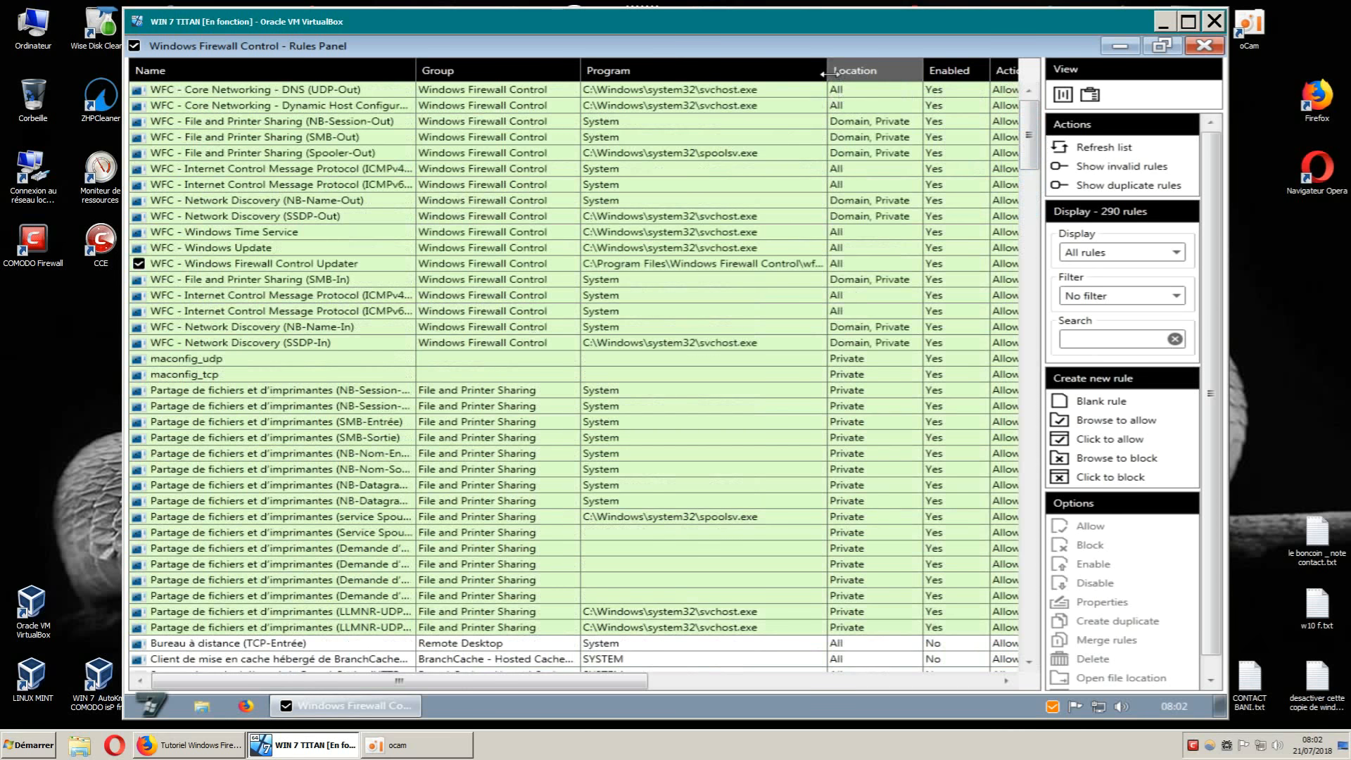
Narrow Program further and scroll through rules like File and Printer Sharing and BranchCache.
left_click_drag(828, 73, 808, 72)
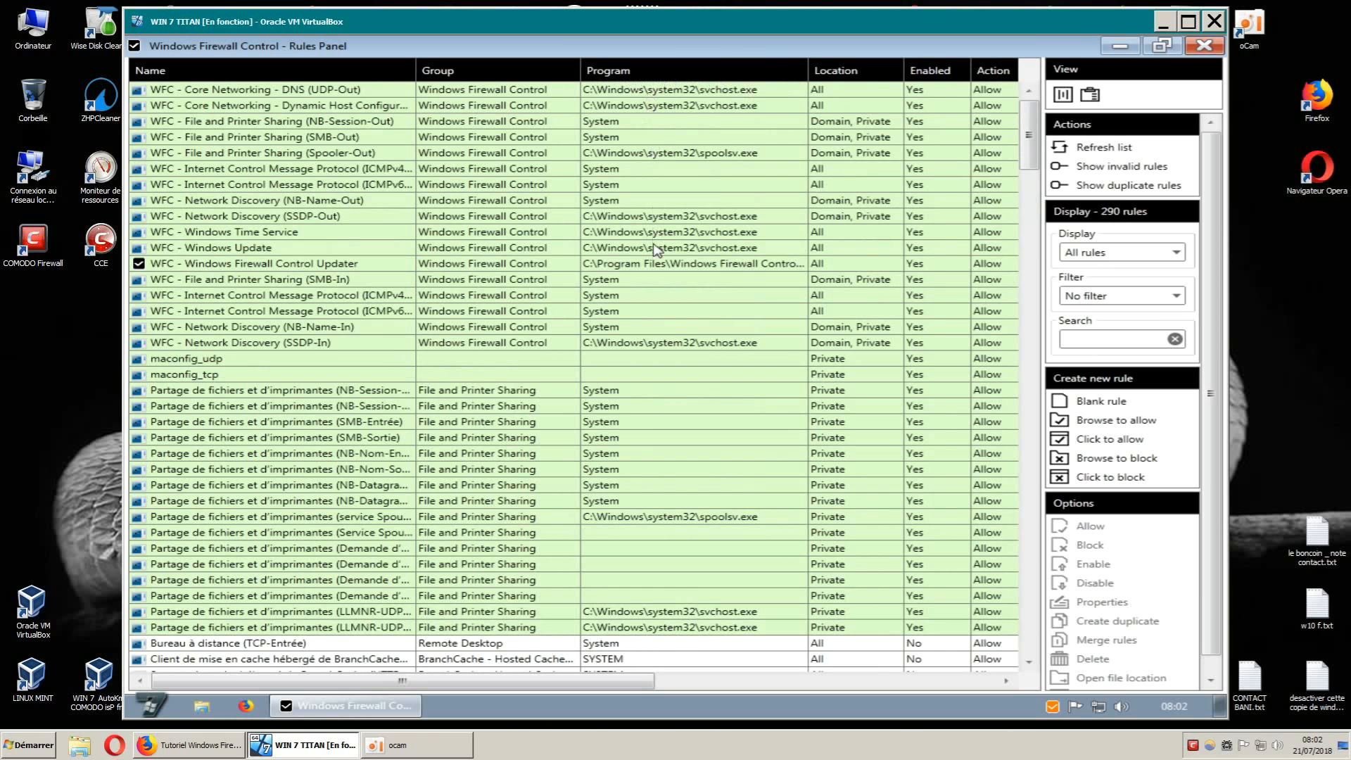
scroll(660, 394, "down", 1)
scroll(682, 218, "down", 8)
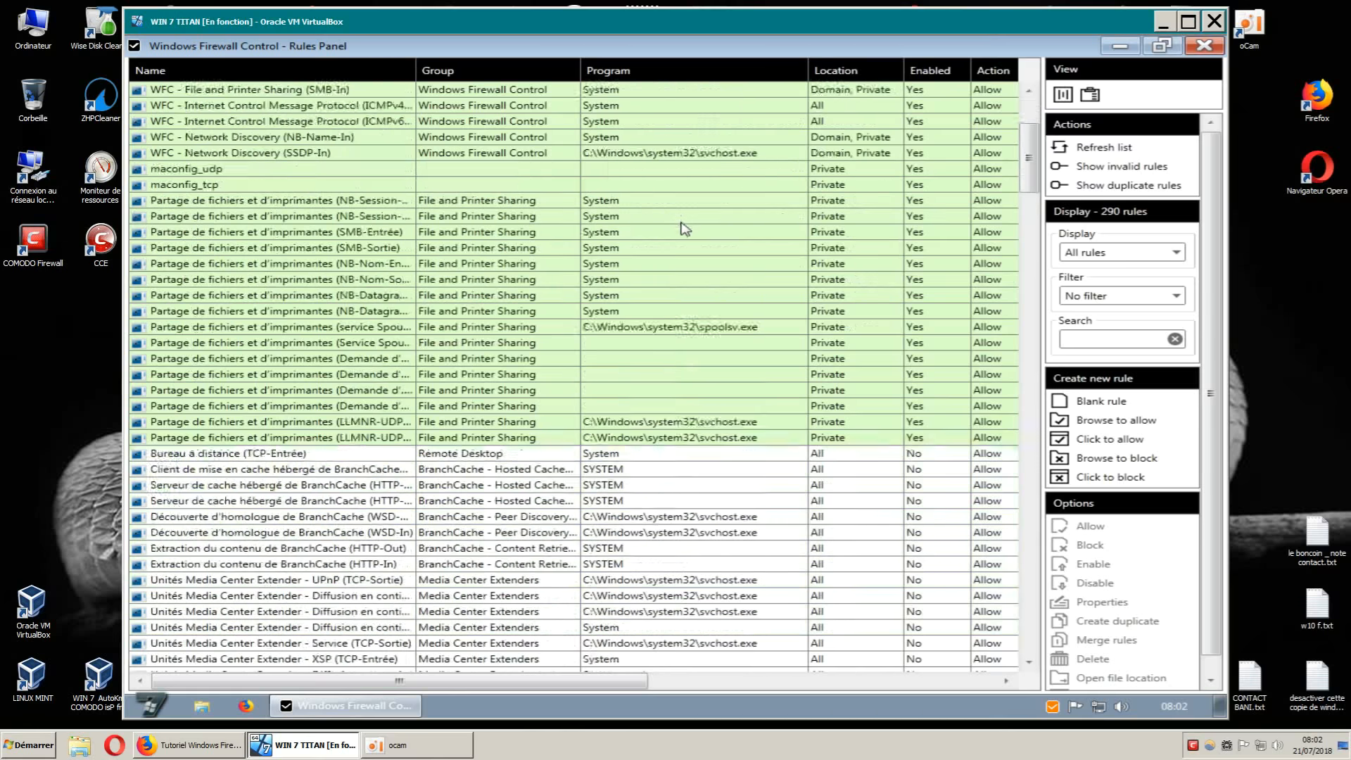
scroll(686, 281, "down", 2)
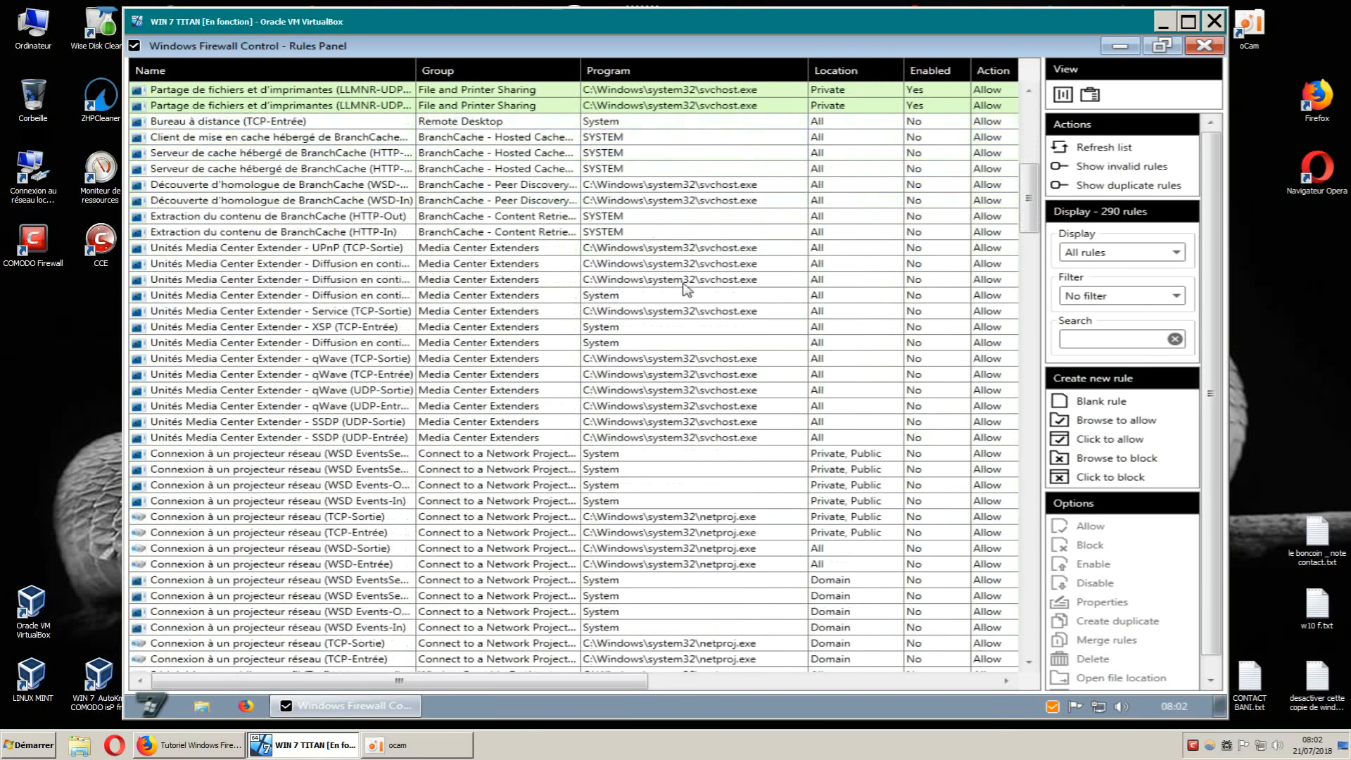
scroll(684, 284, "up", 11)
scroll(684, 292, "down", 7)
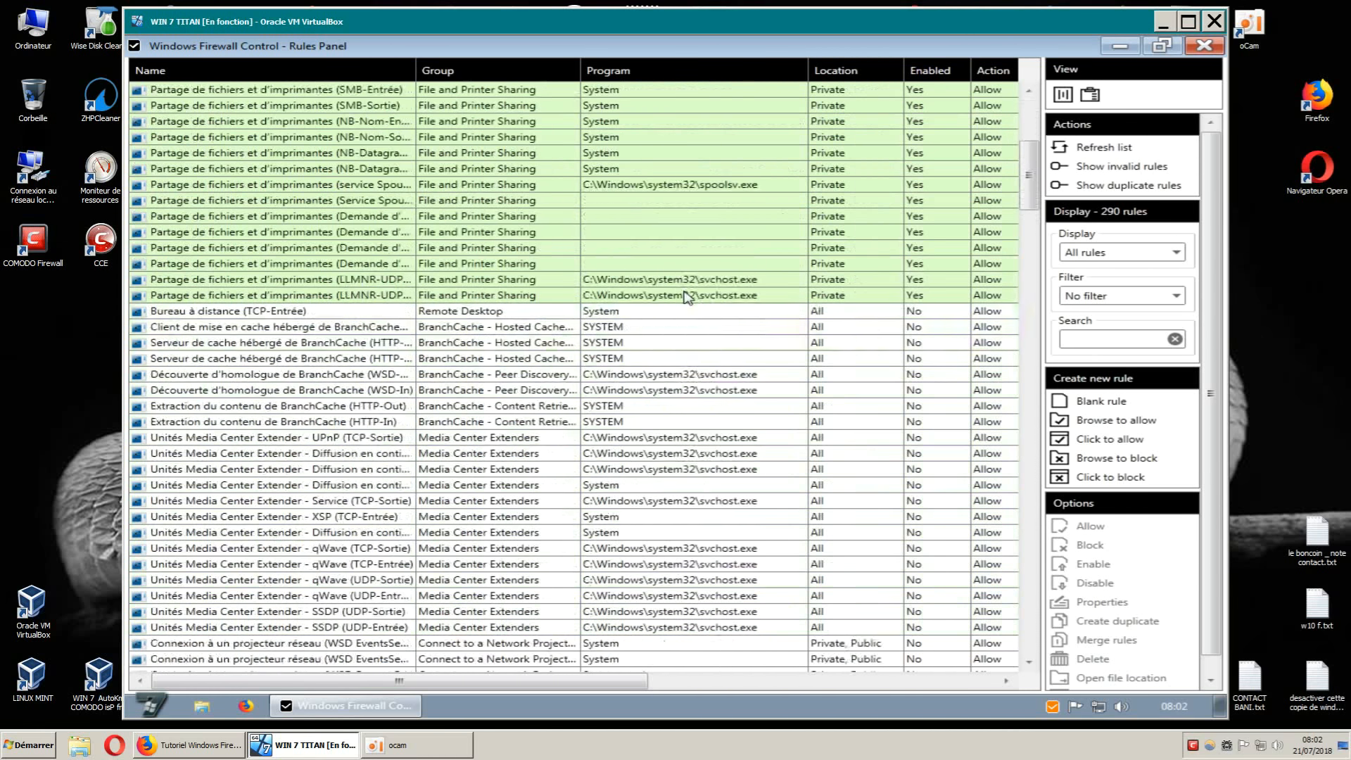
scroll(686, 296, "up", 6)
scroll(688, 303, "down", 1)
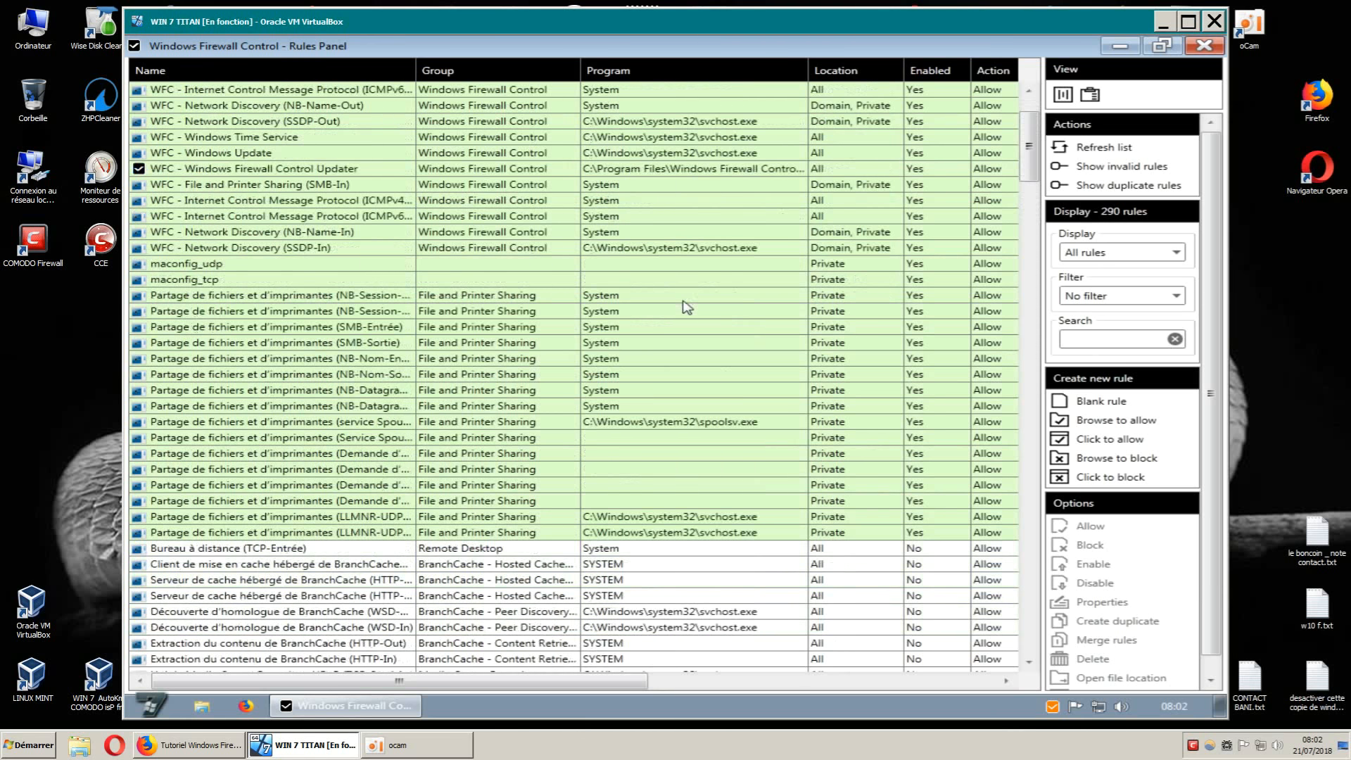
Minimize the Rules Panel and switch the firewall to Medium Filtering from the tray menu.
left_click(1120, 47)
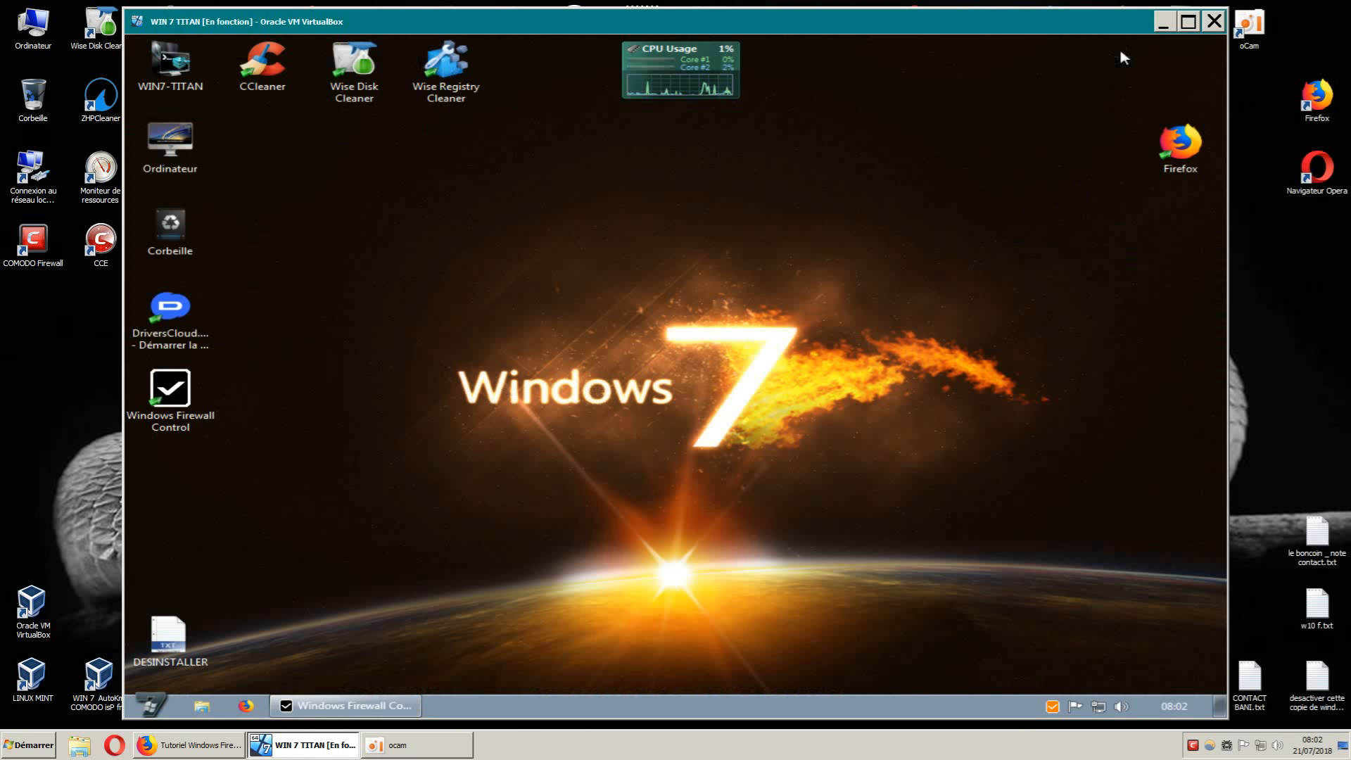
right_click(1052, 706)
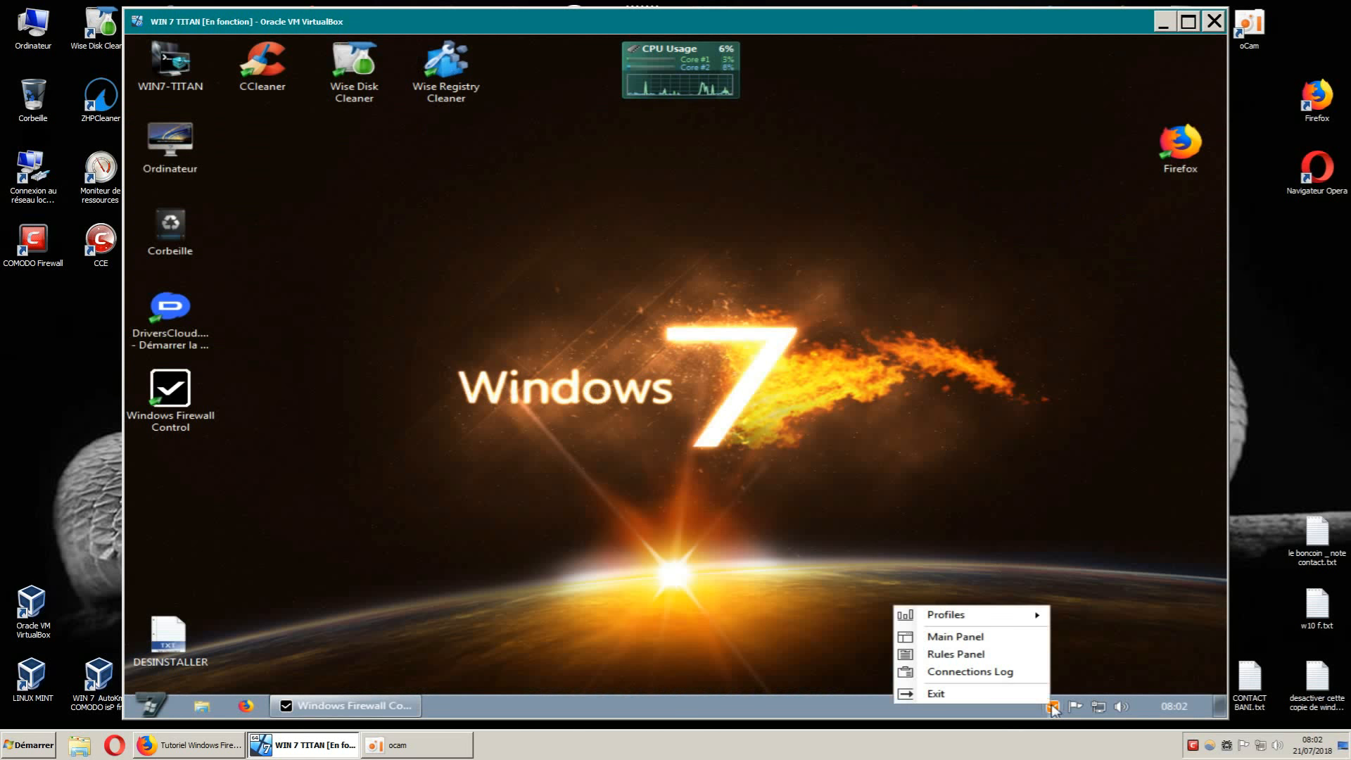
mouse_move(1007, 616)
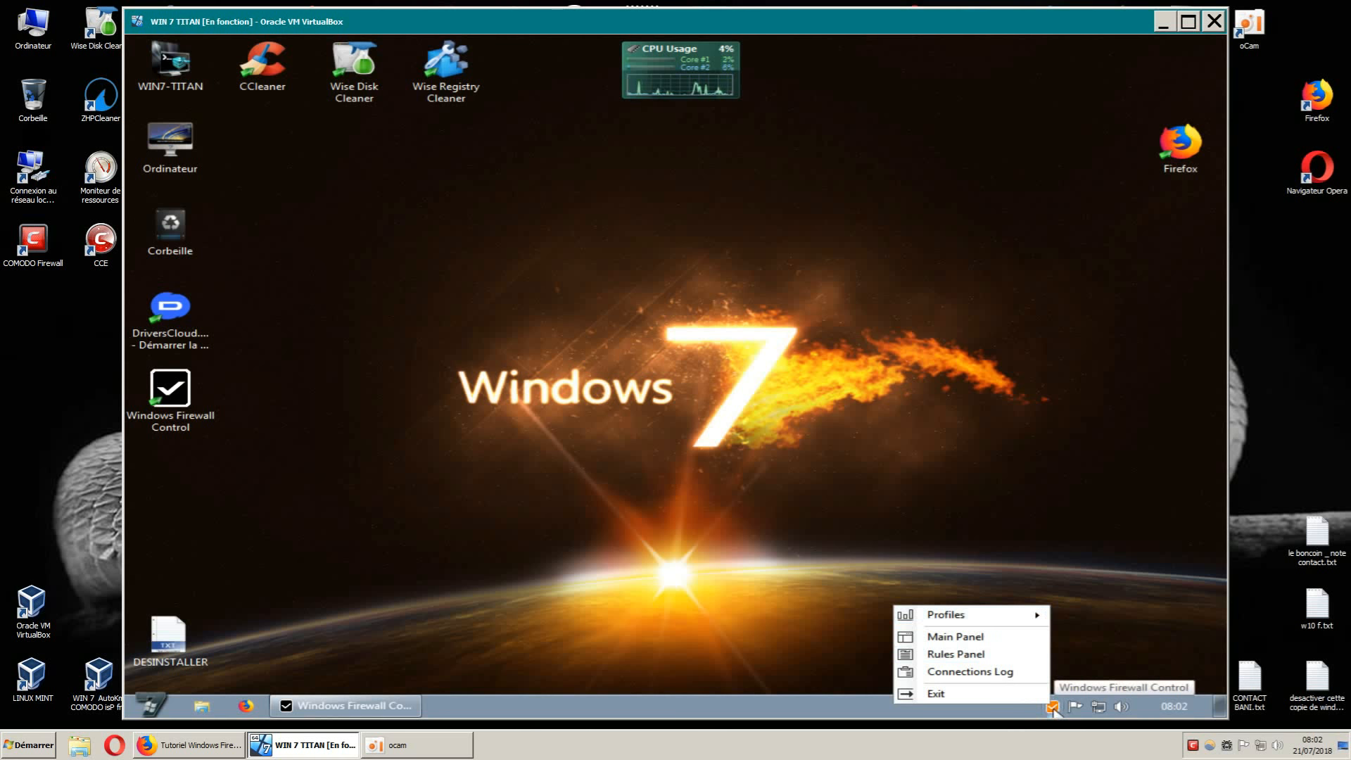
right_click(1052, 707)
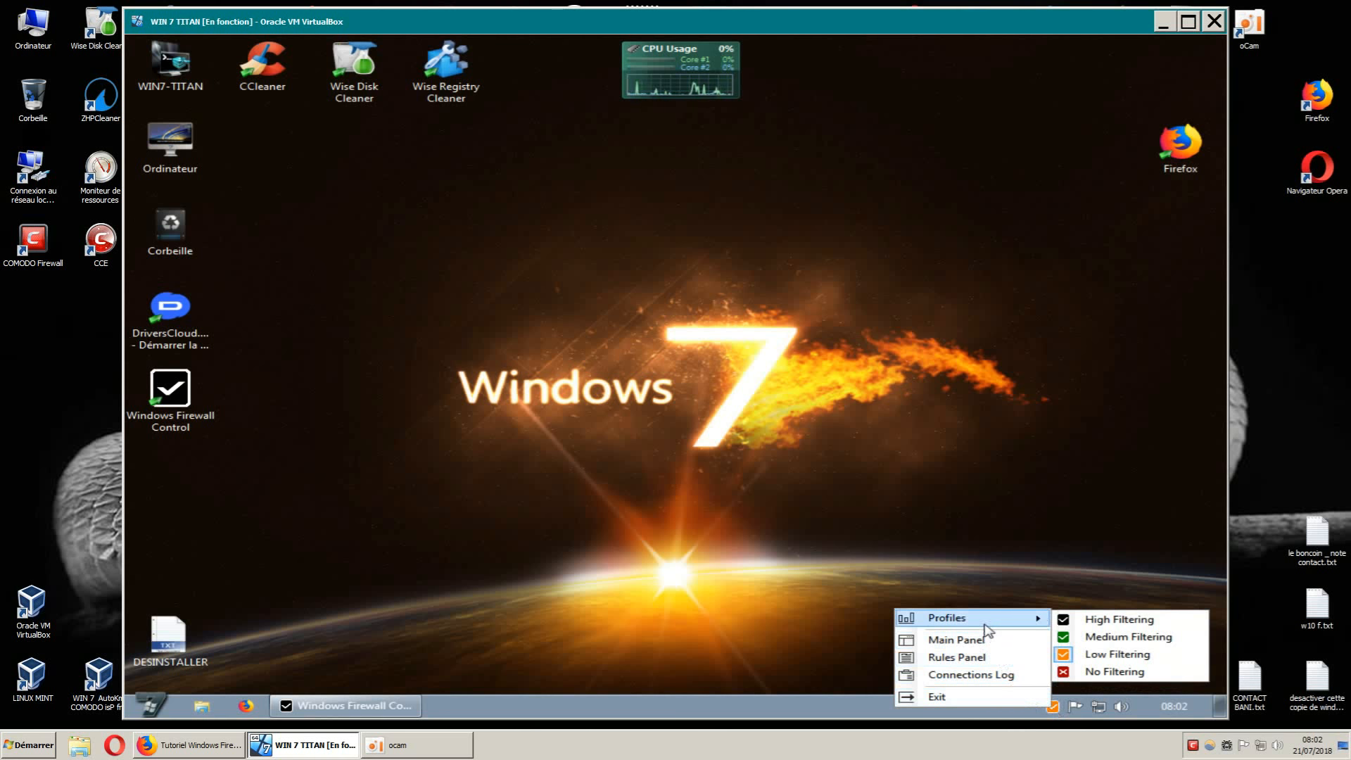
left_click(1108, 638)
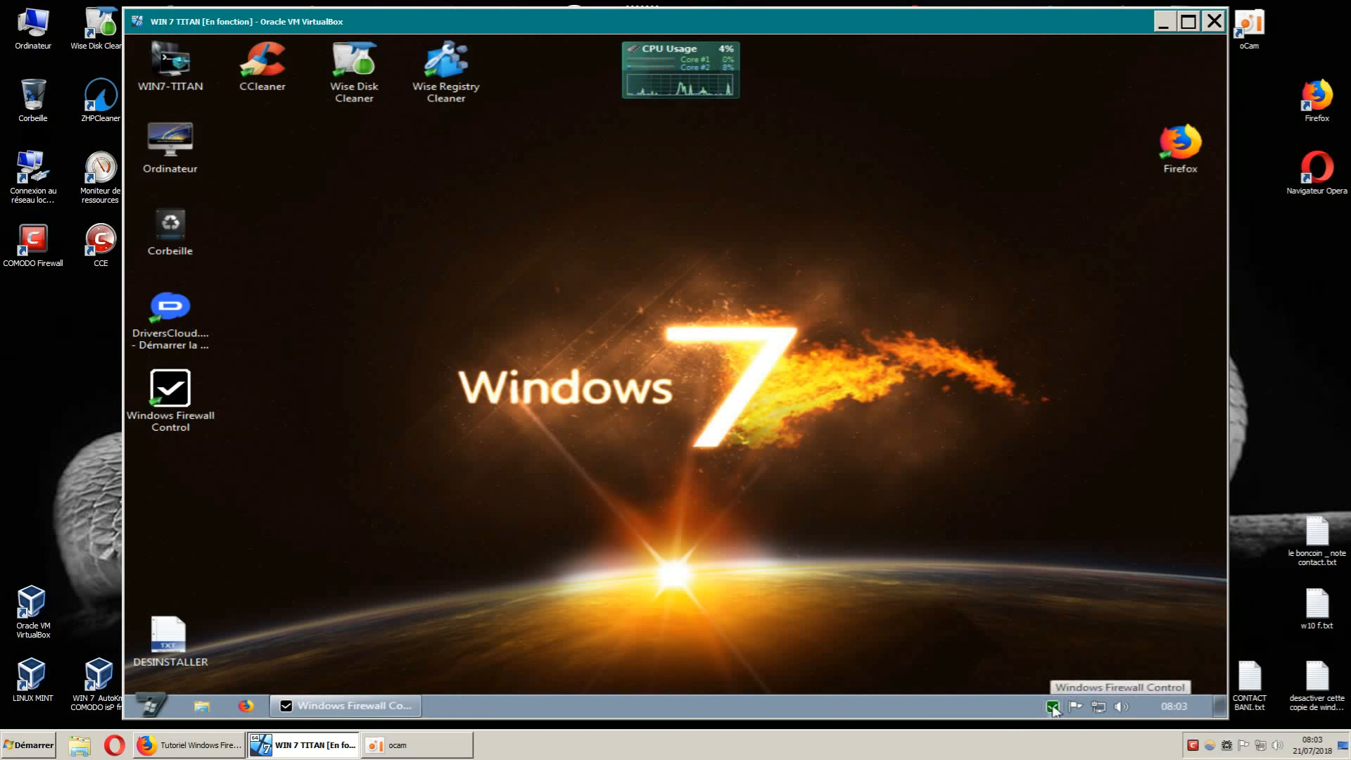
Dismiss the tray menu, close the restored Rules Panel, and refresh the desktop.
right_click(1054, 708)
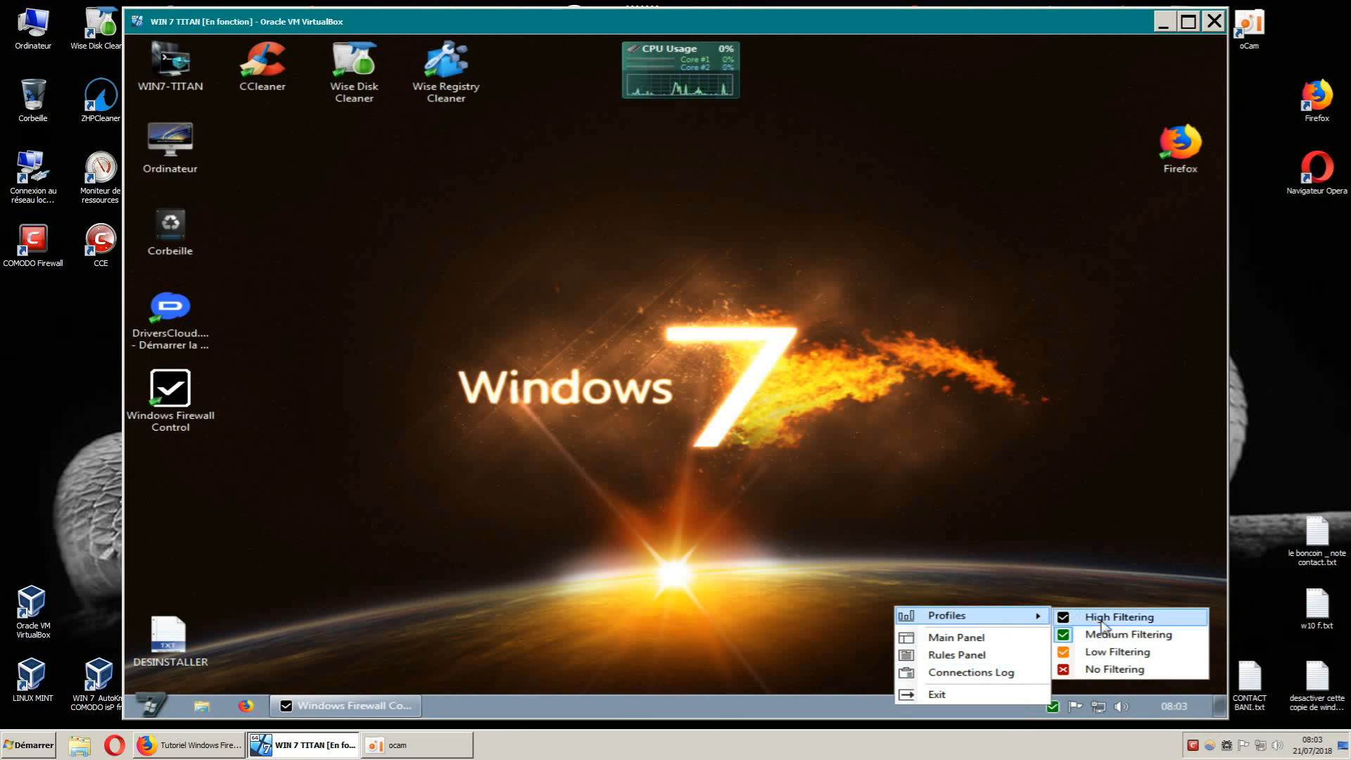
left_click(1039, 565)
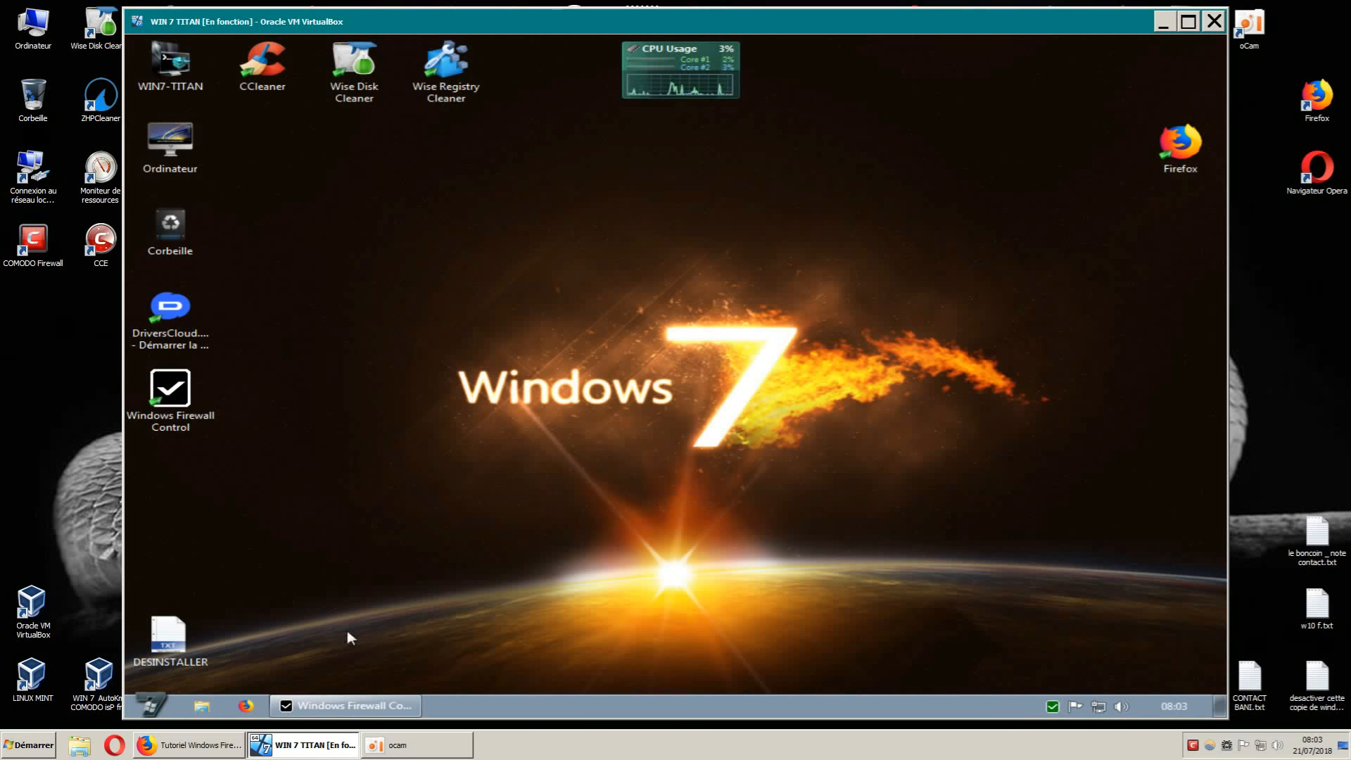
left_click(373, 704)
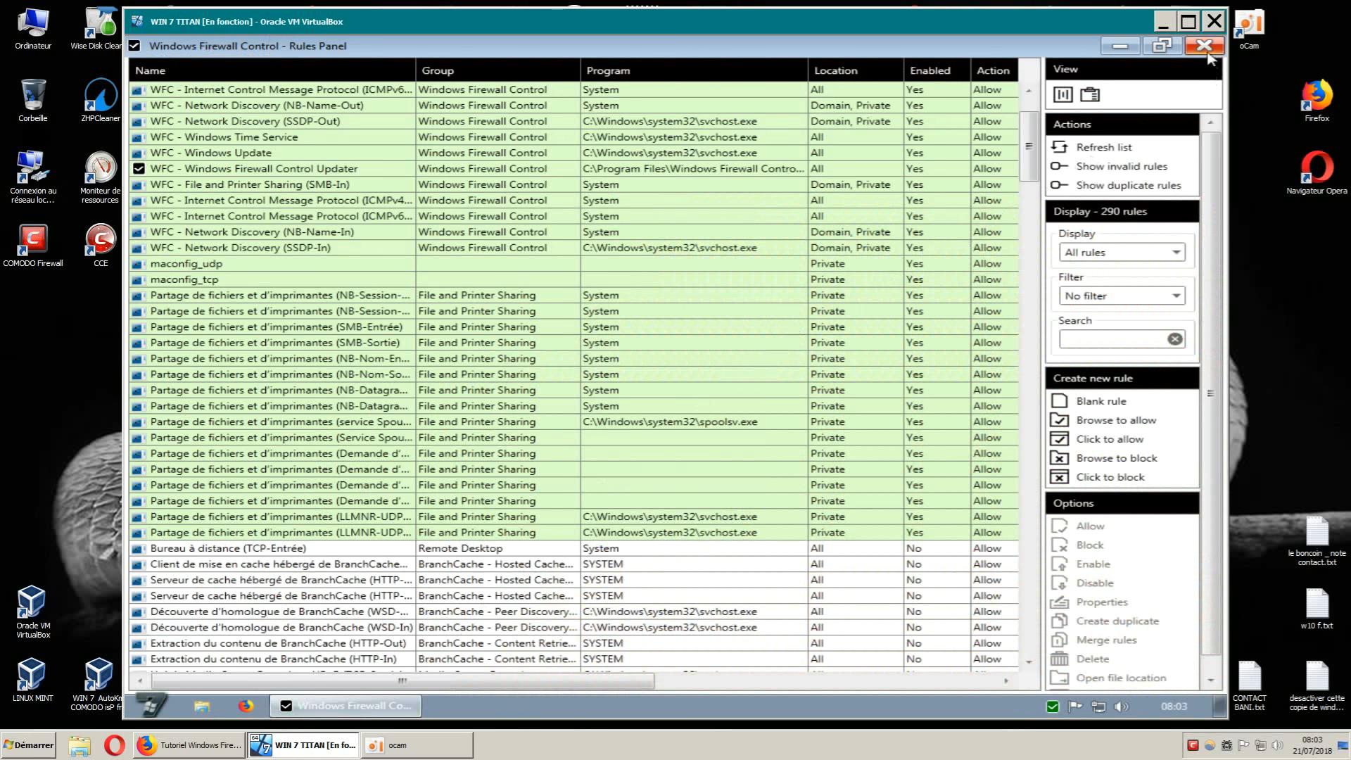
left_click(1206, 50)
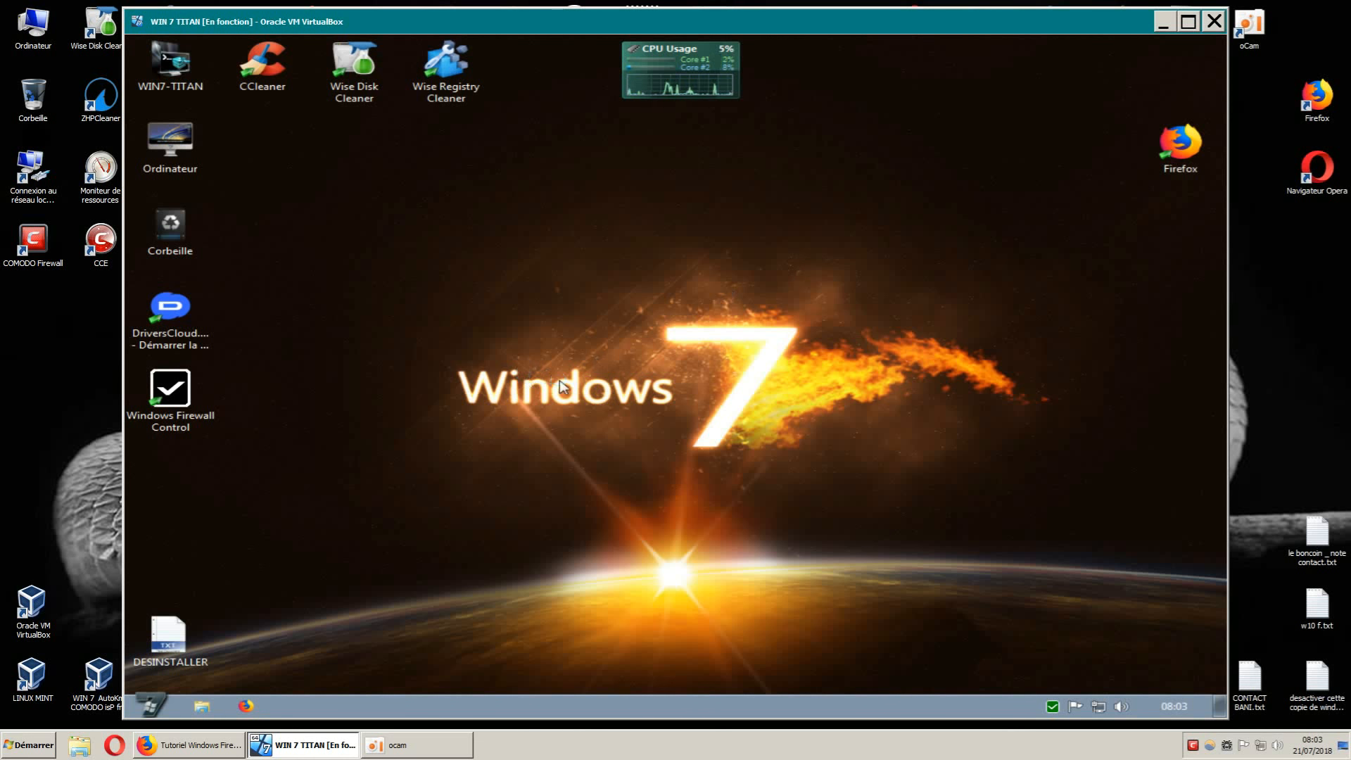
right_click(519, 380)
left_click(577, 396)
Launch the main panel from its desktop icon, move it top-left, and enlarge it.
double_click(186, 421)
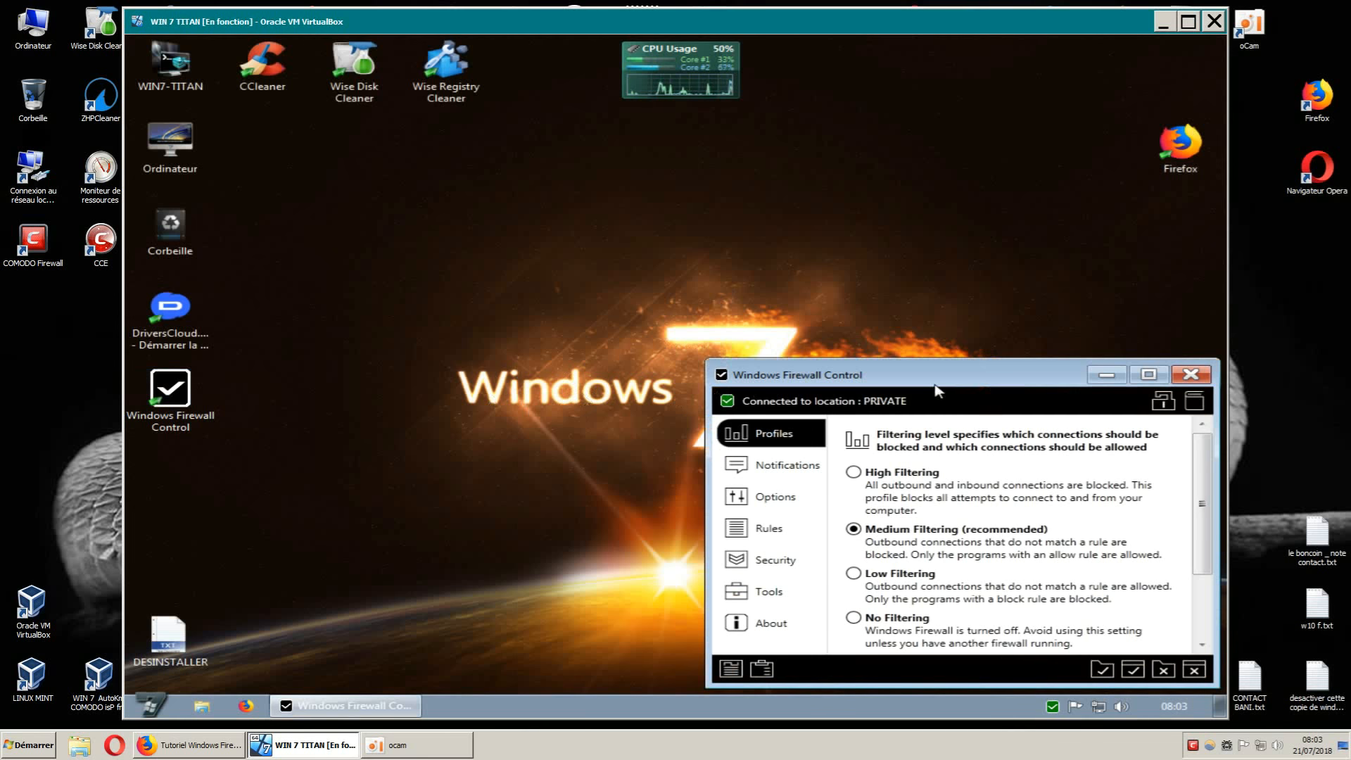
left_click_drag(938, 391, 493, 53)
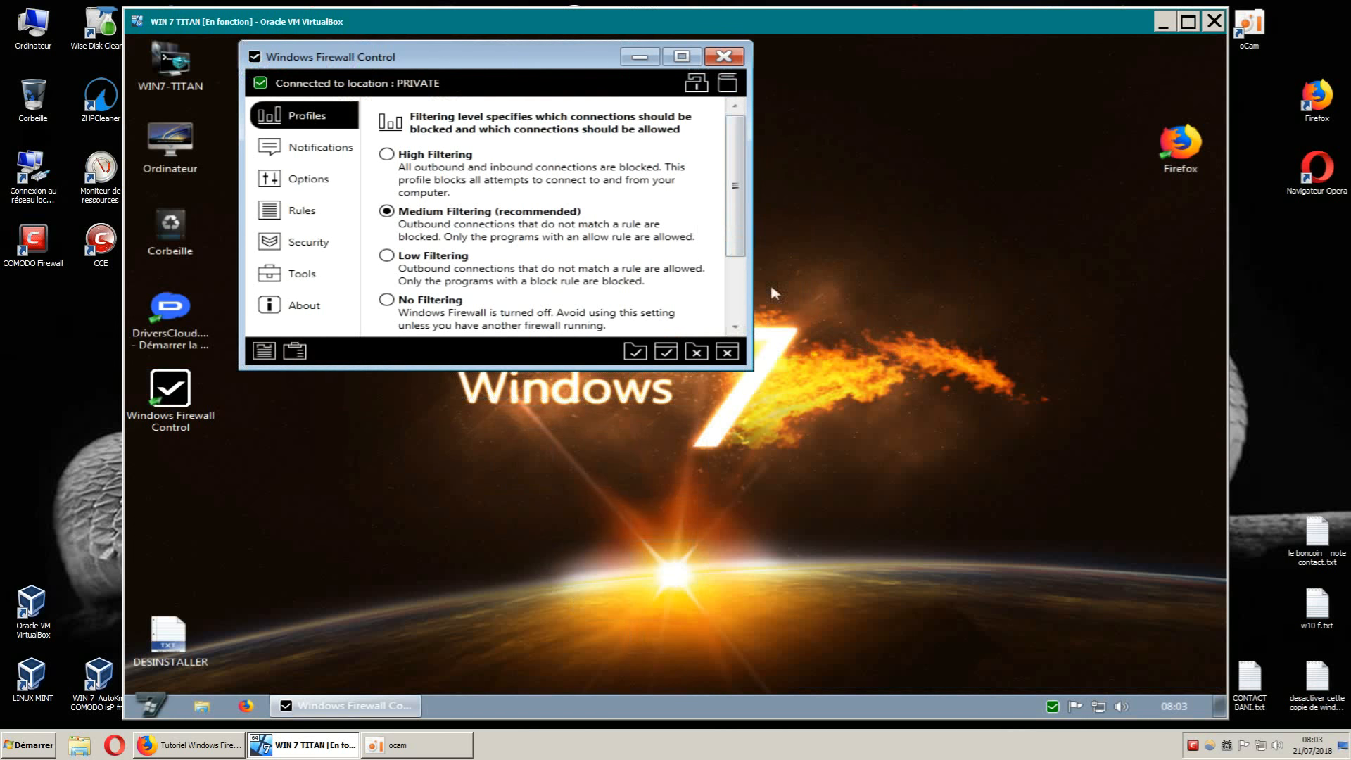
left_click_drag(755, 378, 1168, 679)
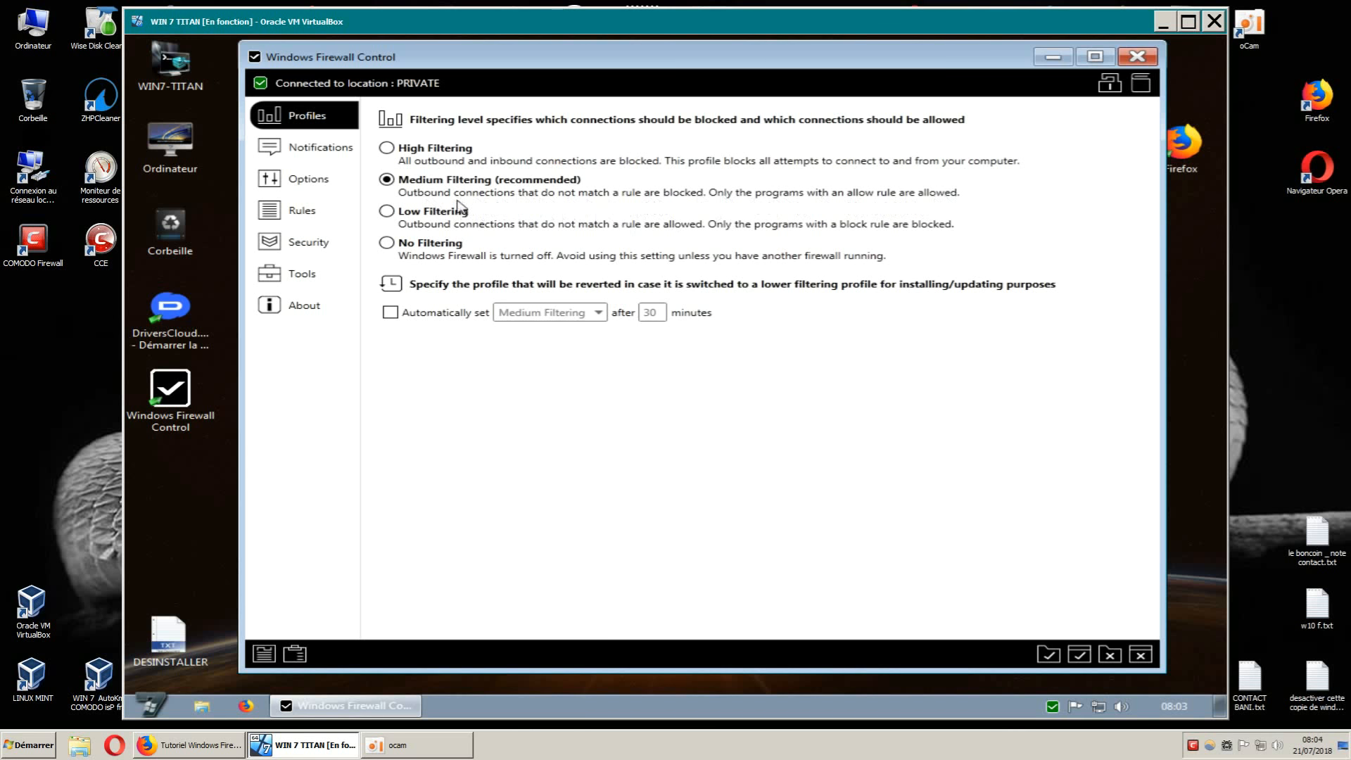
Open the Options page and scroll through its shell integration, hotkey and colour settings.
left_click(318, 182)
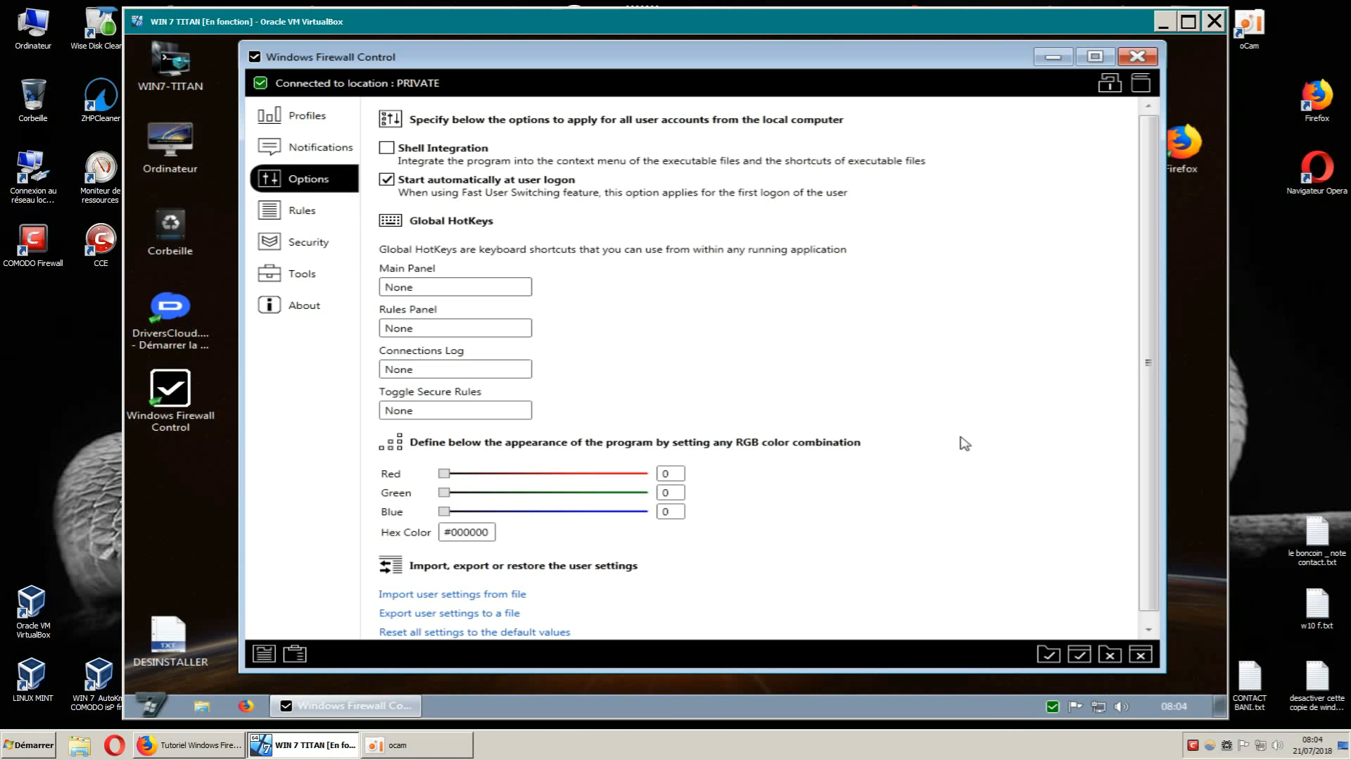
scroll(969, 445, "down", 1)
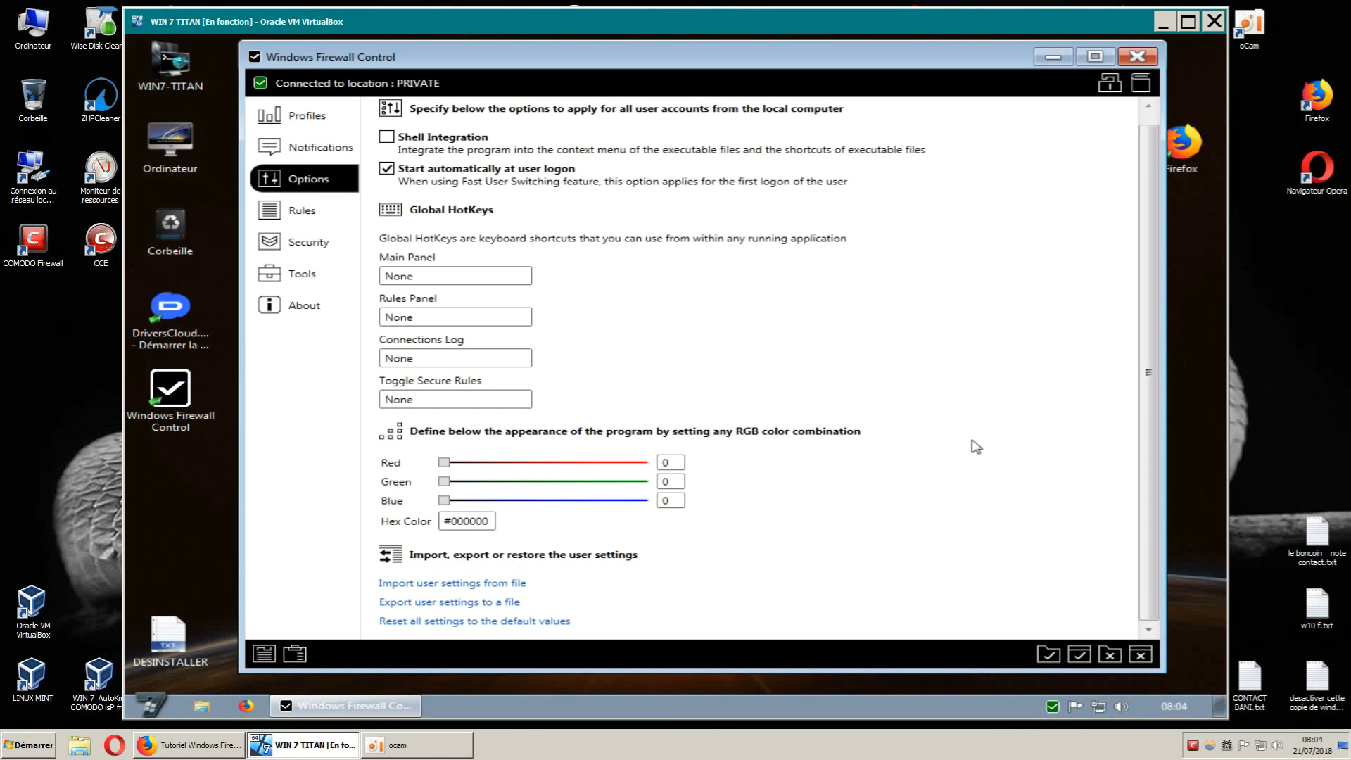
scroll(983, 450, "up", 1)
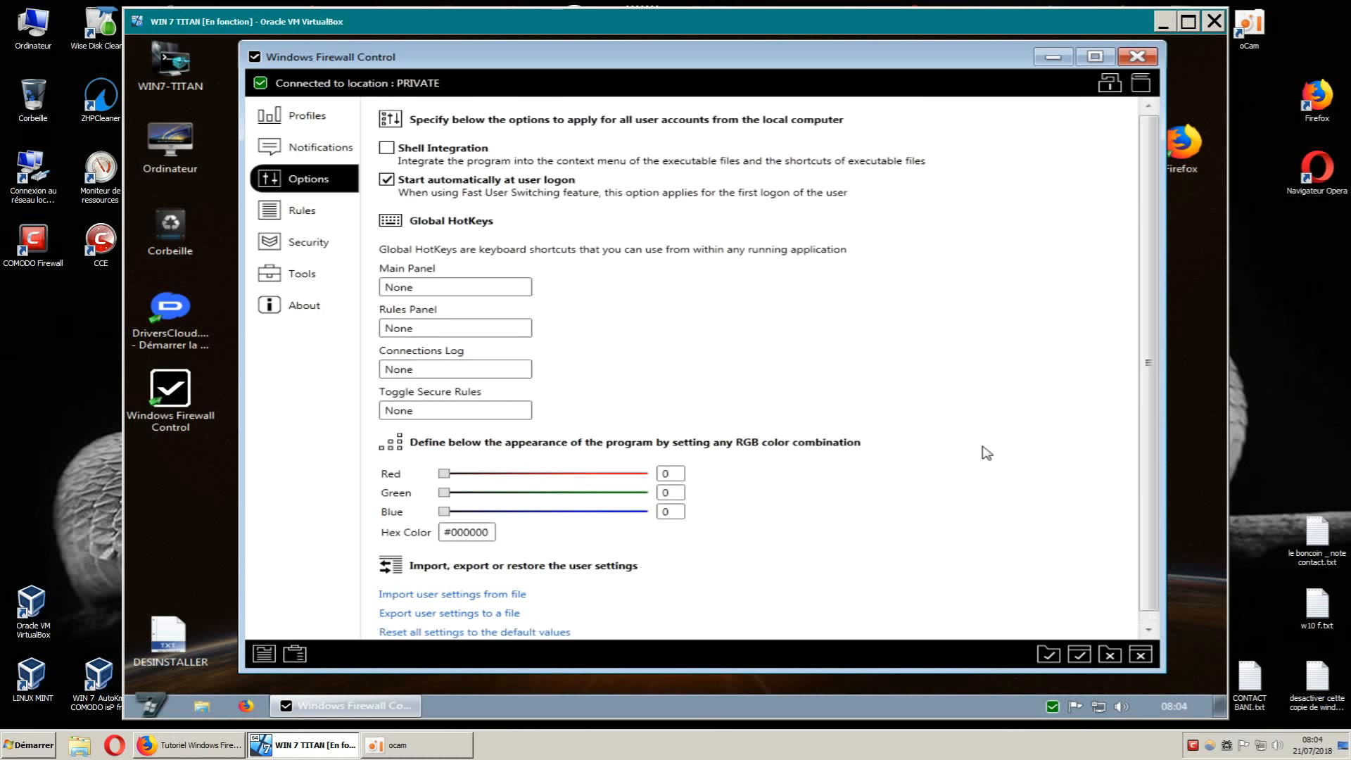
scroll(989, 454, "down", 1)
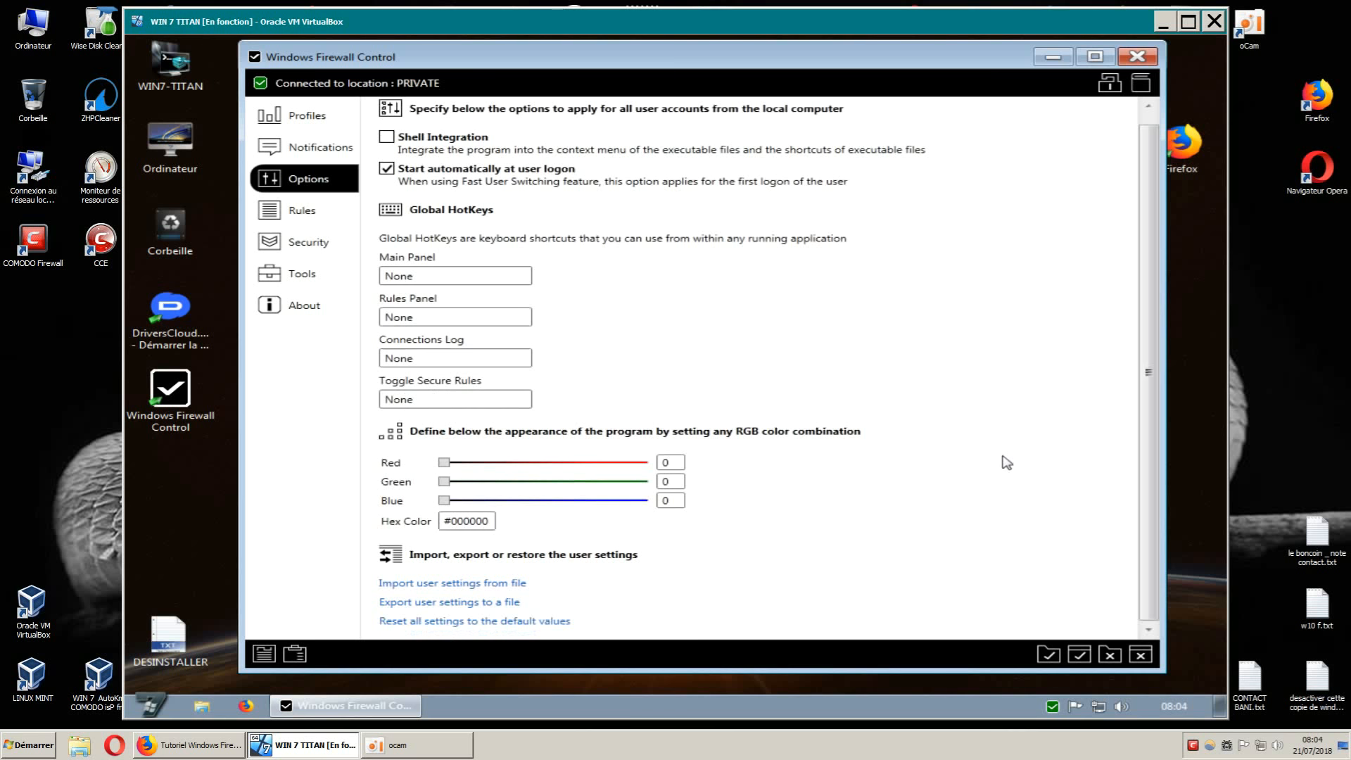
scroll(1006, 462, "up", 1)
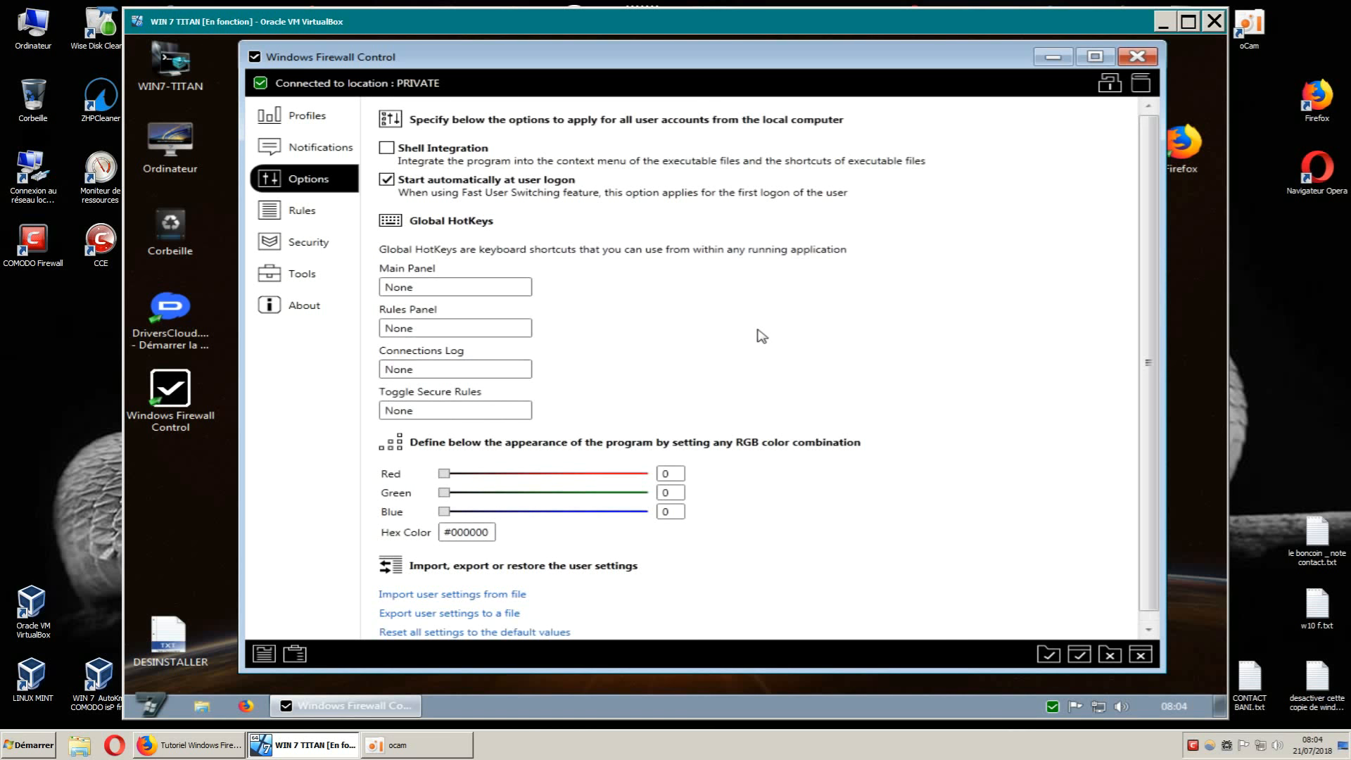
scroll(959, 394, "down", 1)
scroll(965, 402, "up", 1)
Glance at the Profiles and Notifications pages, then return to Options and scroll down.
left_click(313, 125)
left_click(318, 150)
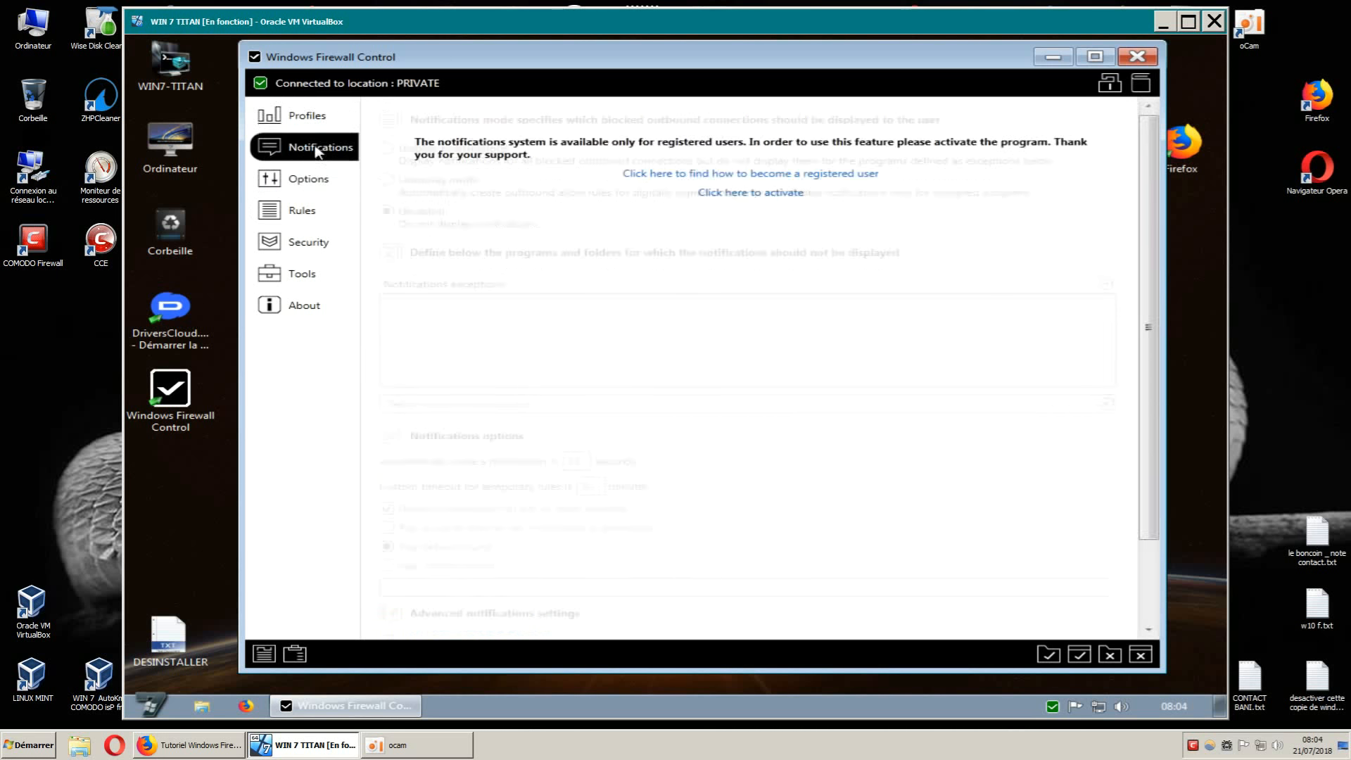
left_click(308, 180)
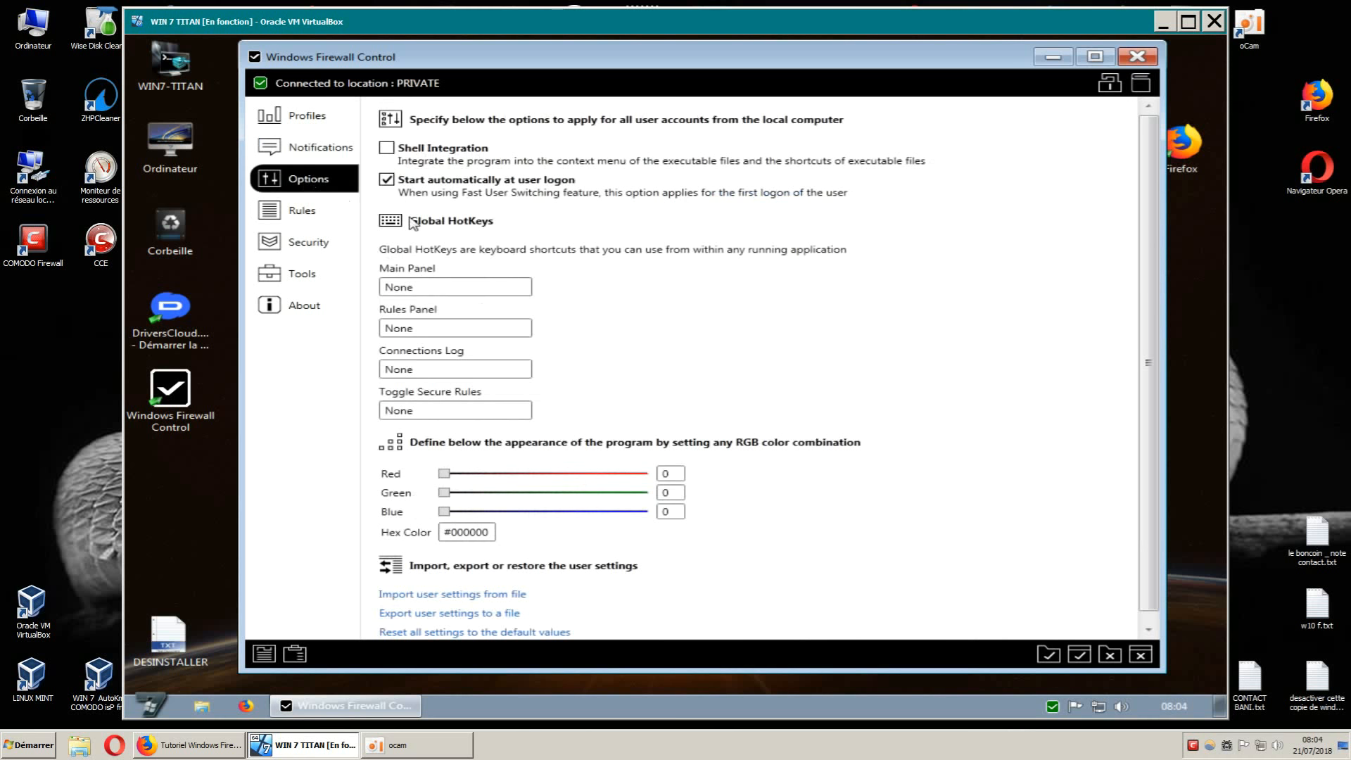
scroll(1021, 378, "down", 1)
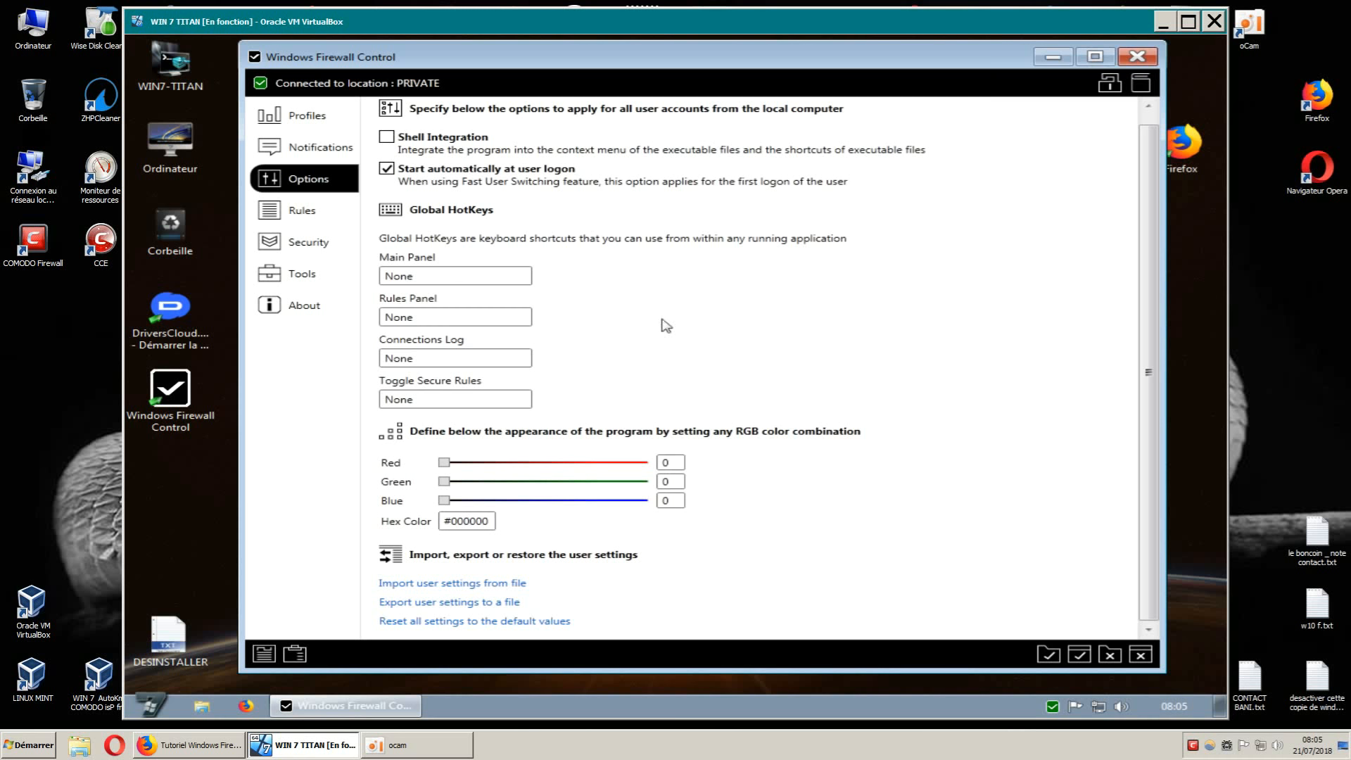
Review the Rules page's new-rule defaults, then show the Security page's Secure Boot, Rules and Profile options.
left_click(303, 219)
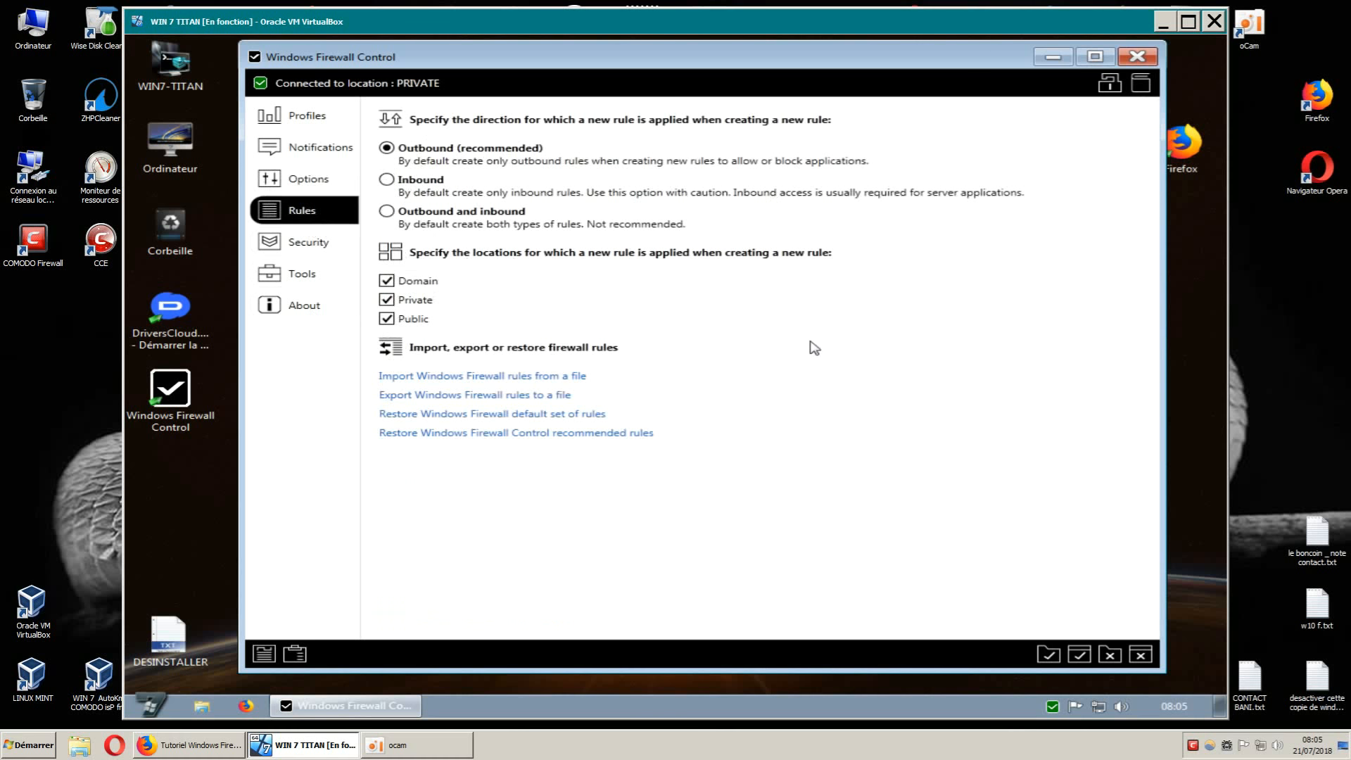
left_click(322, 248)
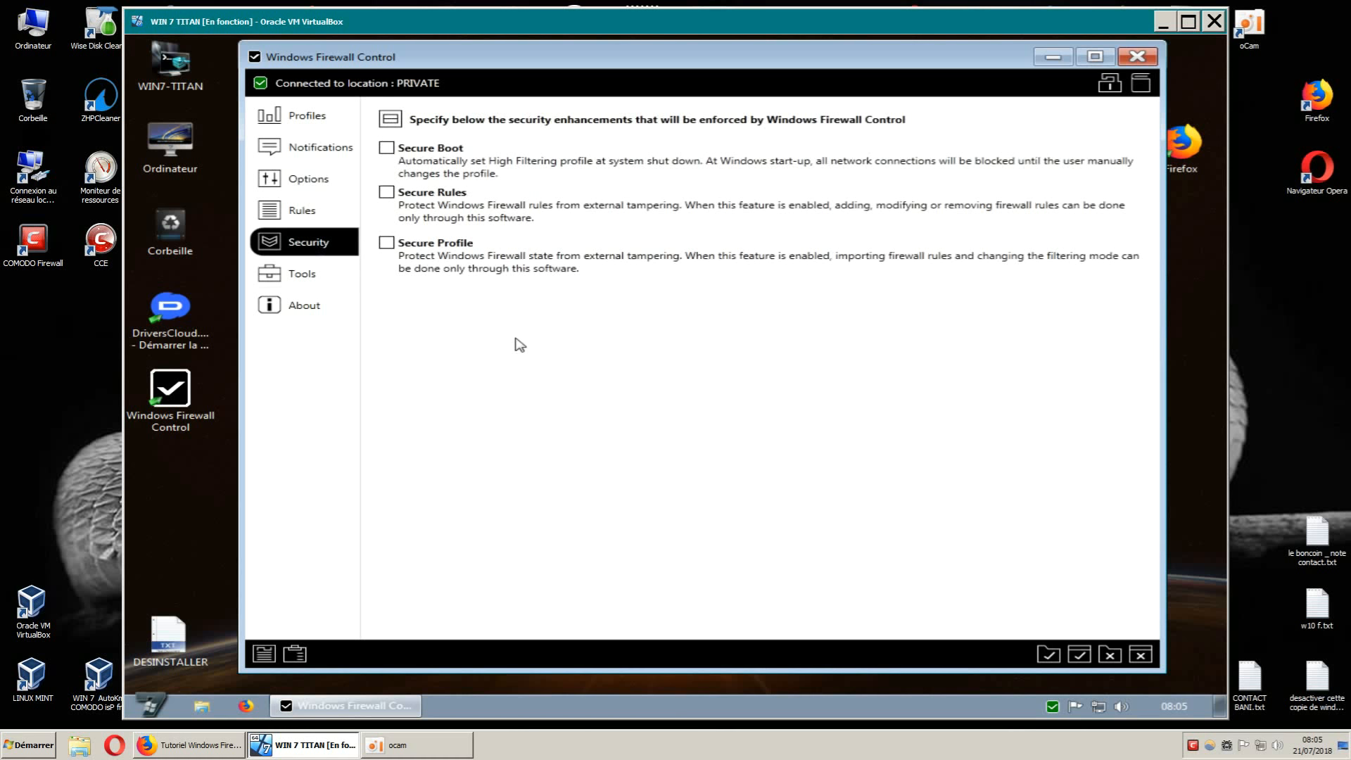
Show the Tools page with system utility shortcuts and verification URLs like ipvoid.com and virustotal.com.
left_click(321, 280)
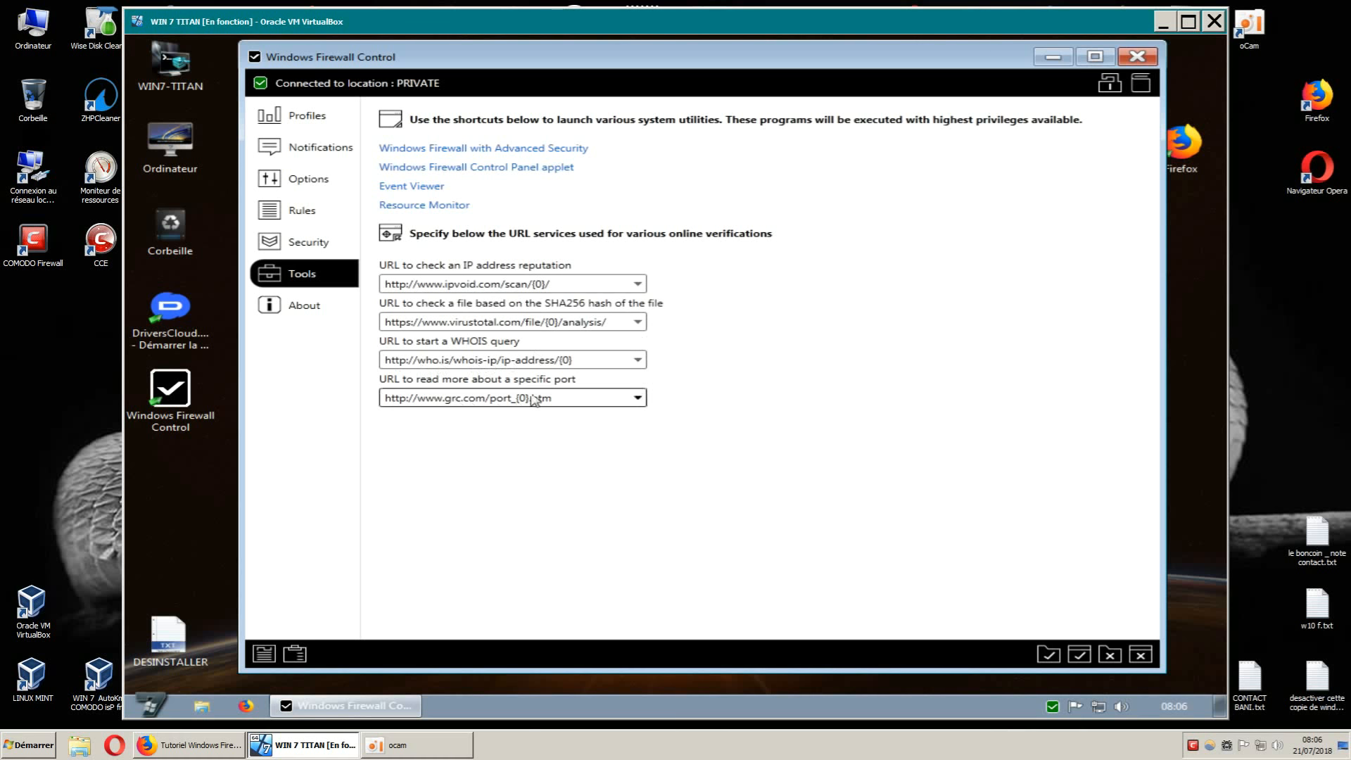
Open the About page and run the update check twice, confirming 5.3.1.0 is the latest version.
left_click(293, 310)
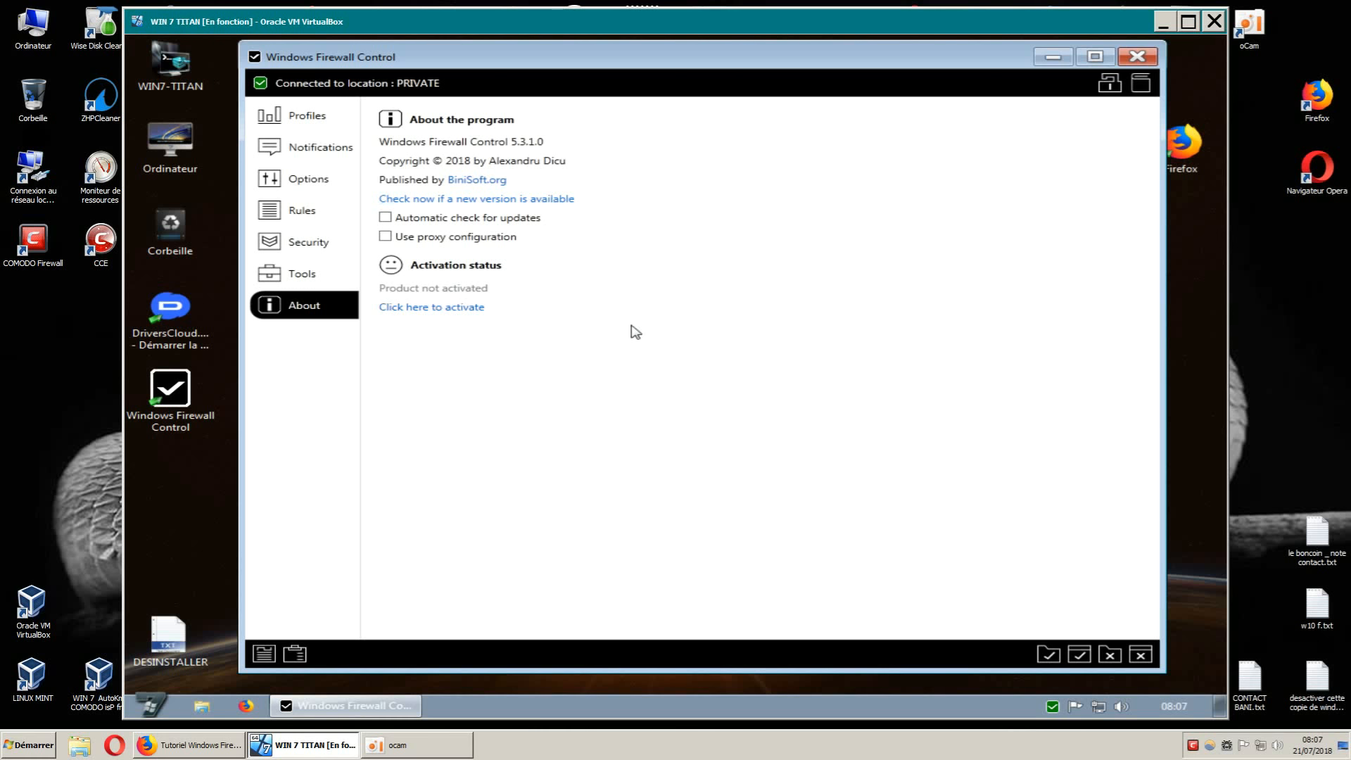
left_click(570, 203)
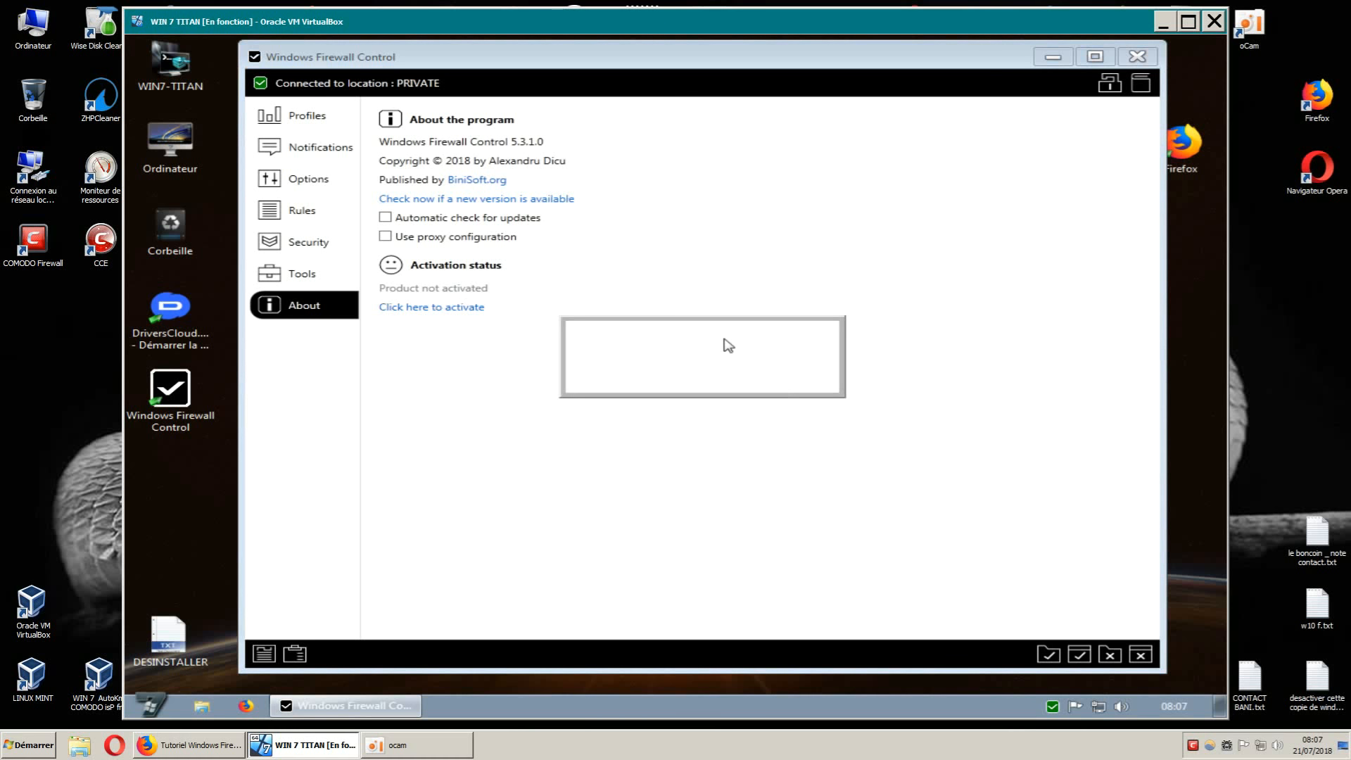
left_click_drag(743, 329, 796, 288)
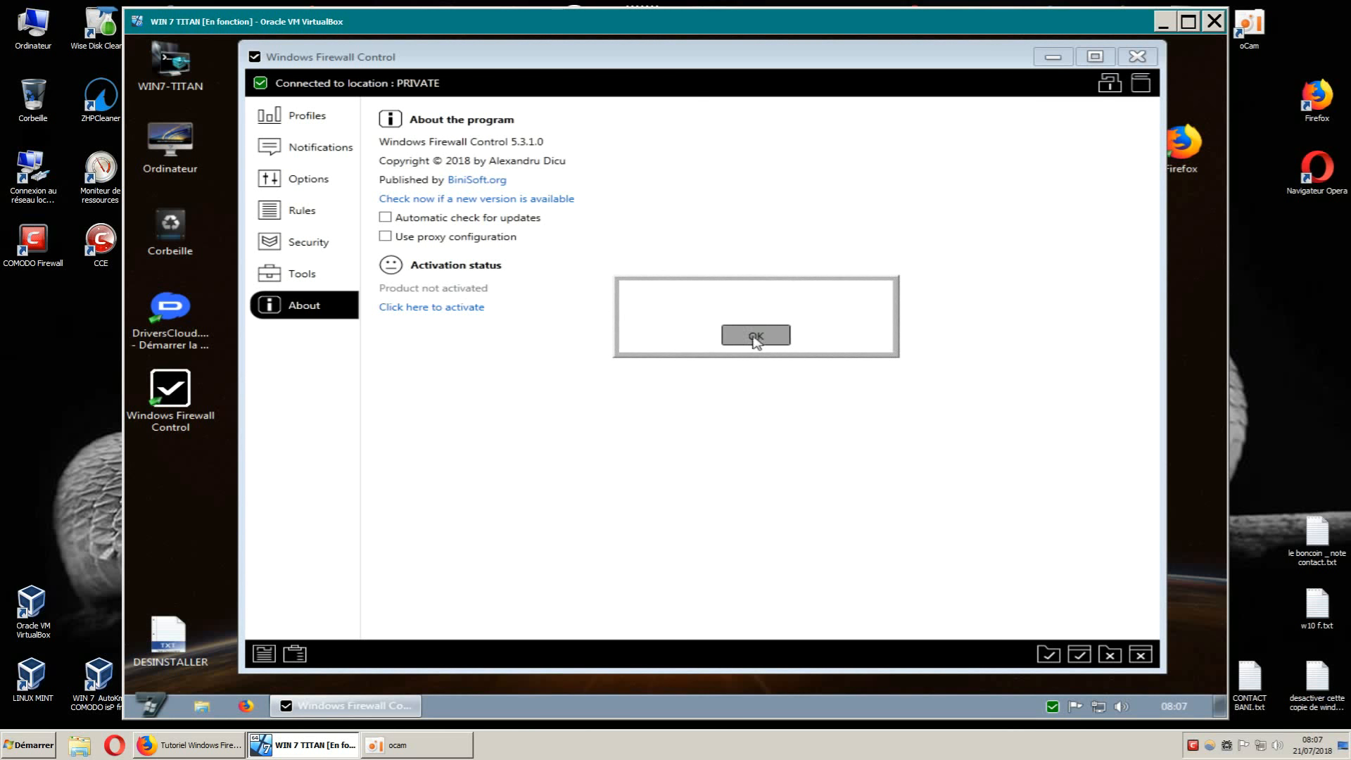
left_click(754, 336)
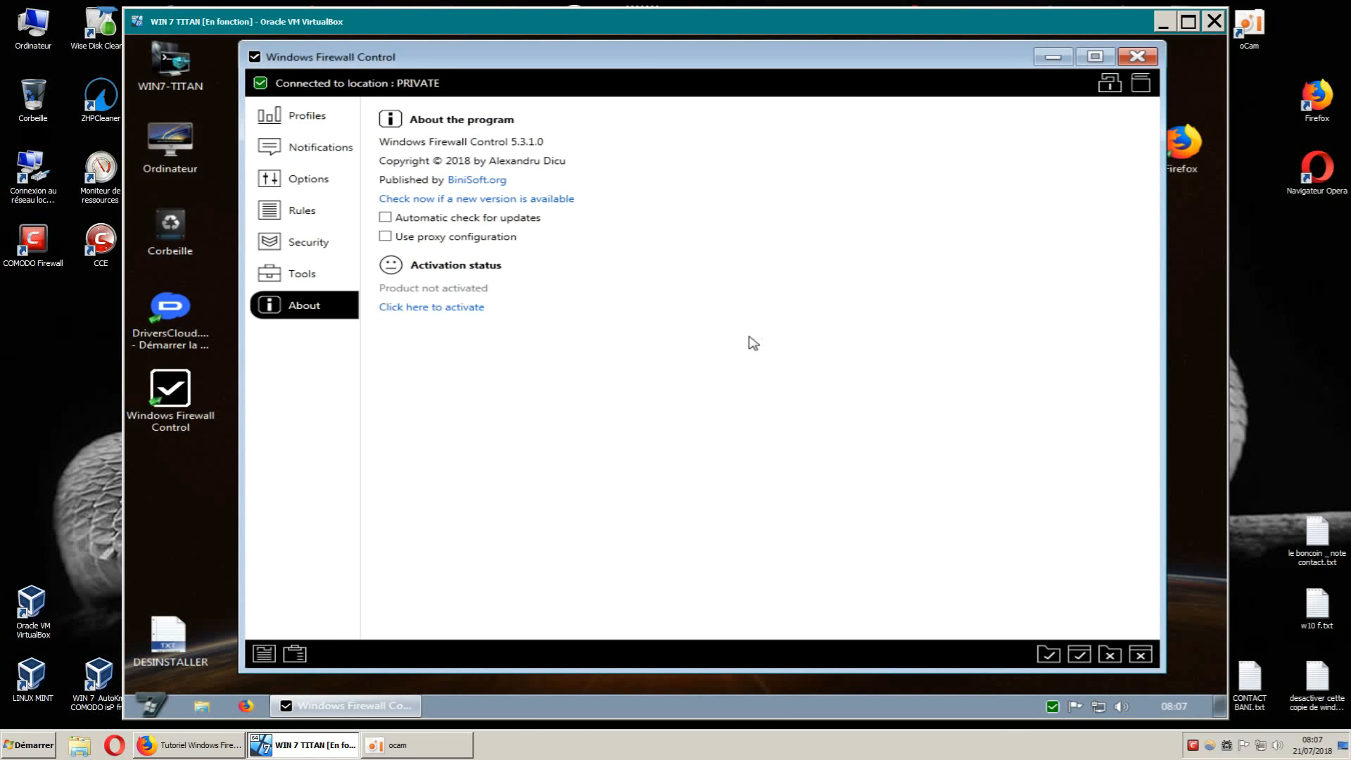
left_click(558, 206)
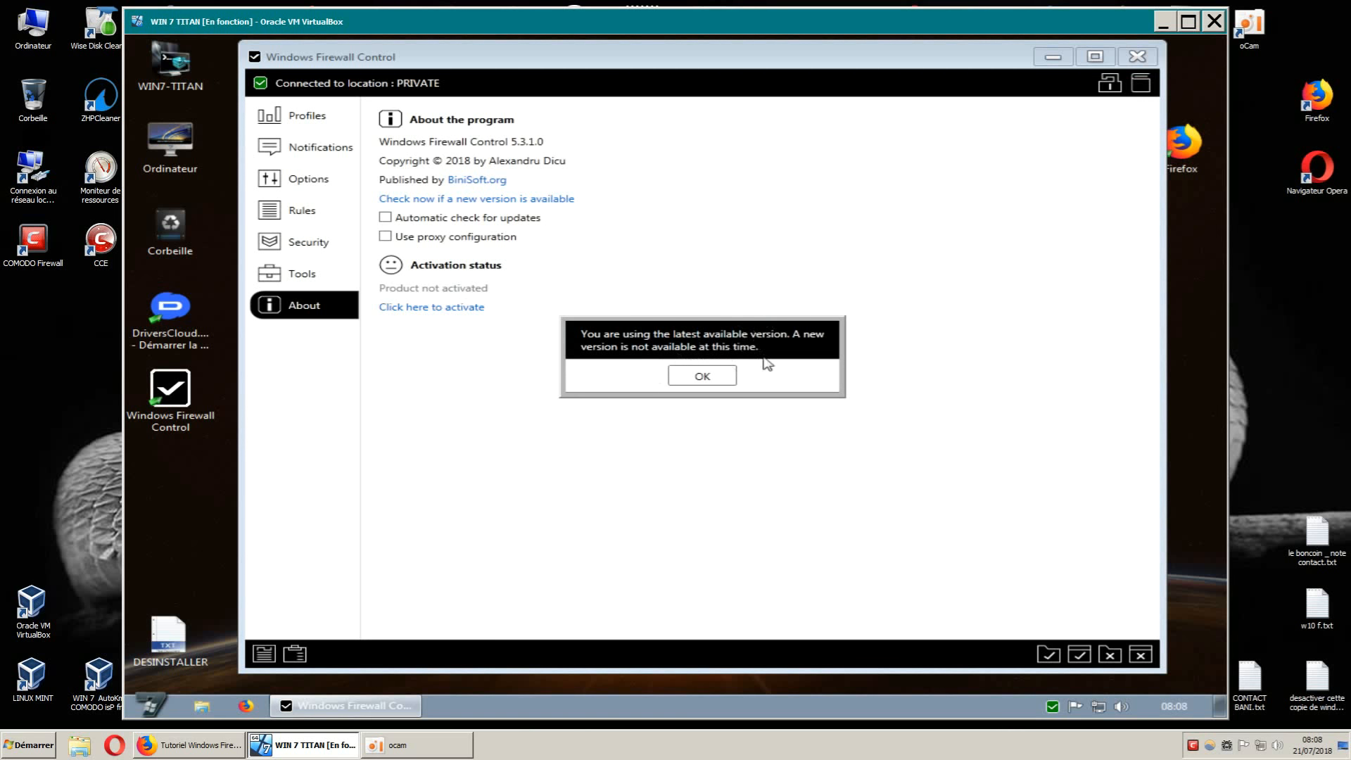
left_click(702, 376)
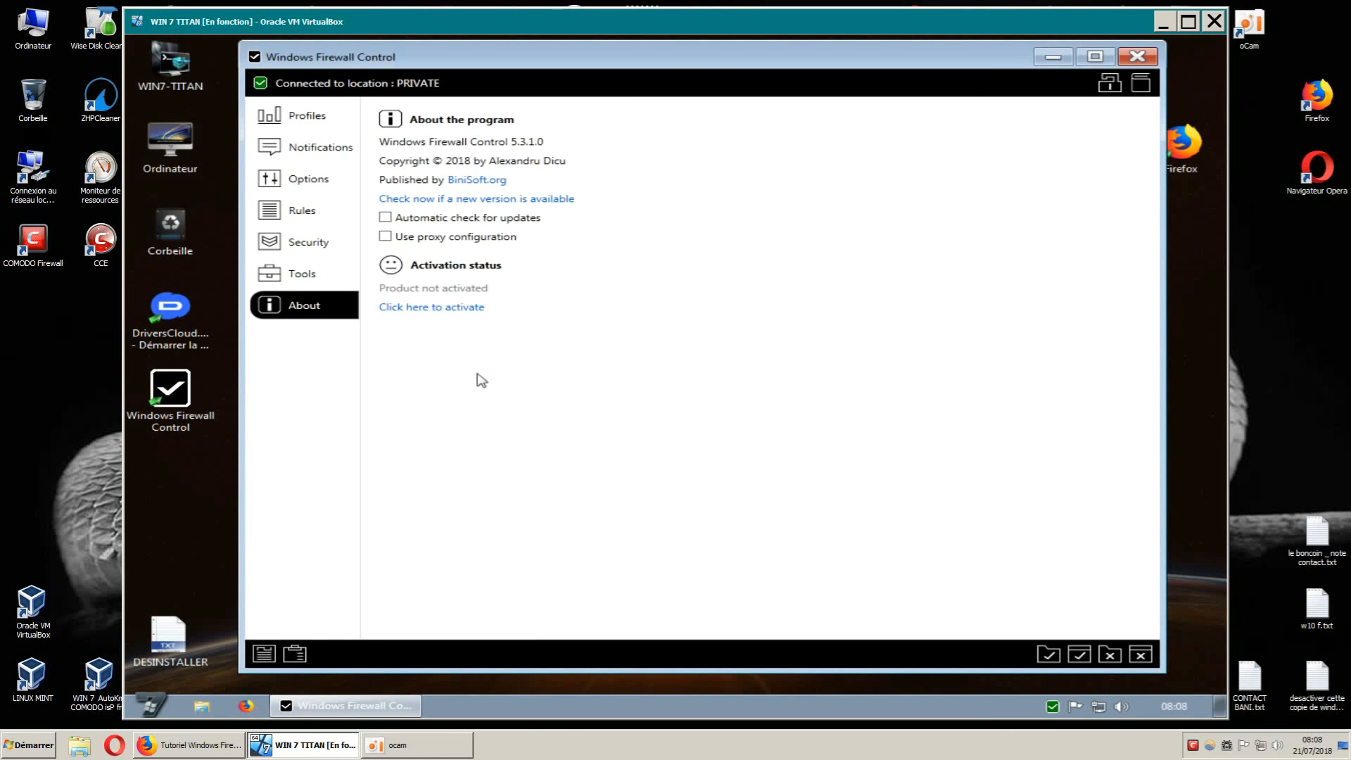
Step through the Tools, Security, Rules and Notifications pages, ending on Options.
left_click(306, 281)
left_click(314, 250)
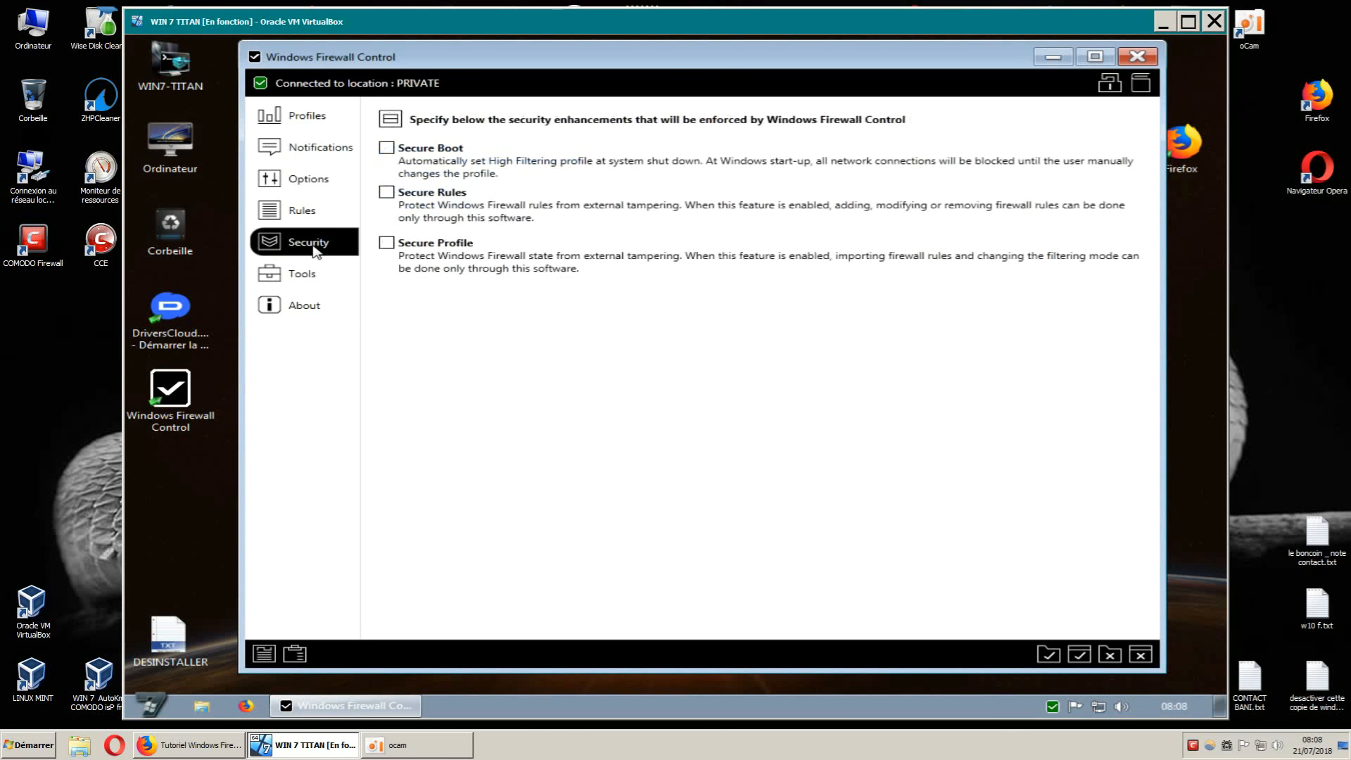
left_click(307, 221)
left_click(306, 184)
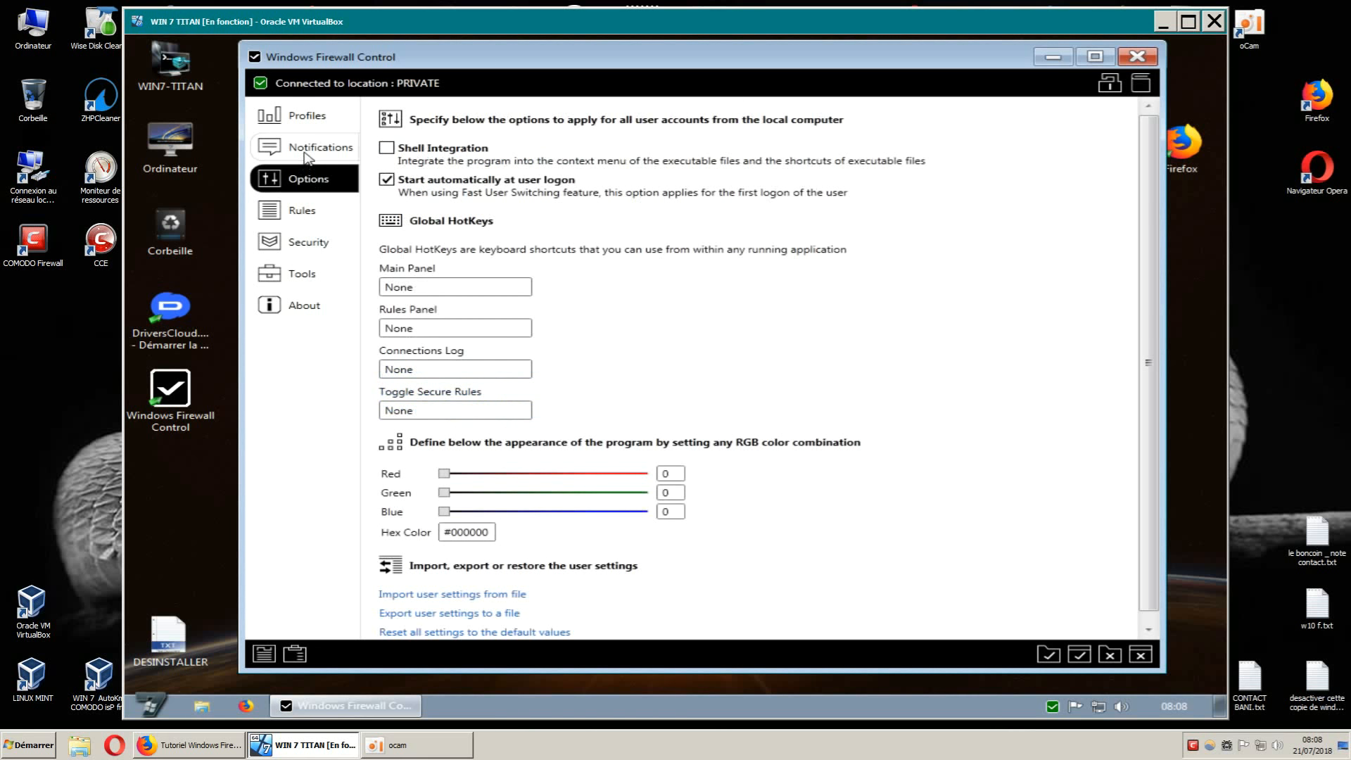
left_click(306, 153)
left_click(303, 184)
Scroll the Options page to review hotkeys, RGB colour and import/export settings.
scroll(976, 404, "down", 1)
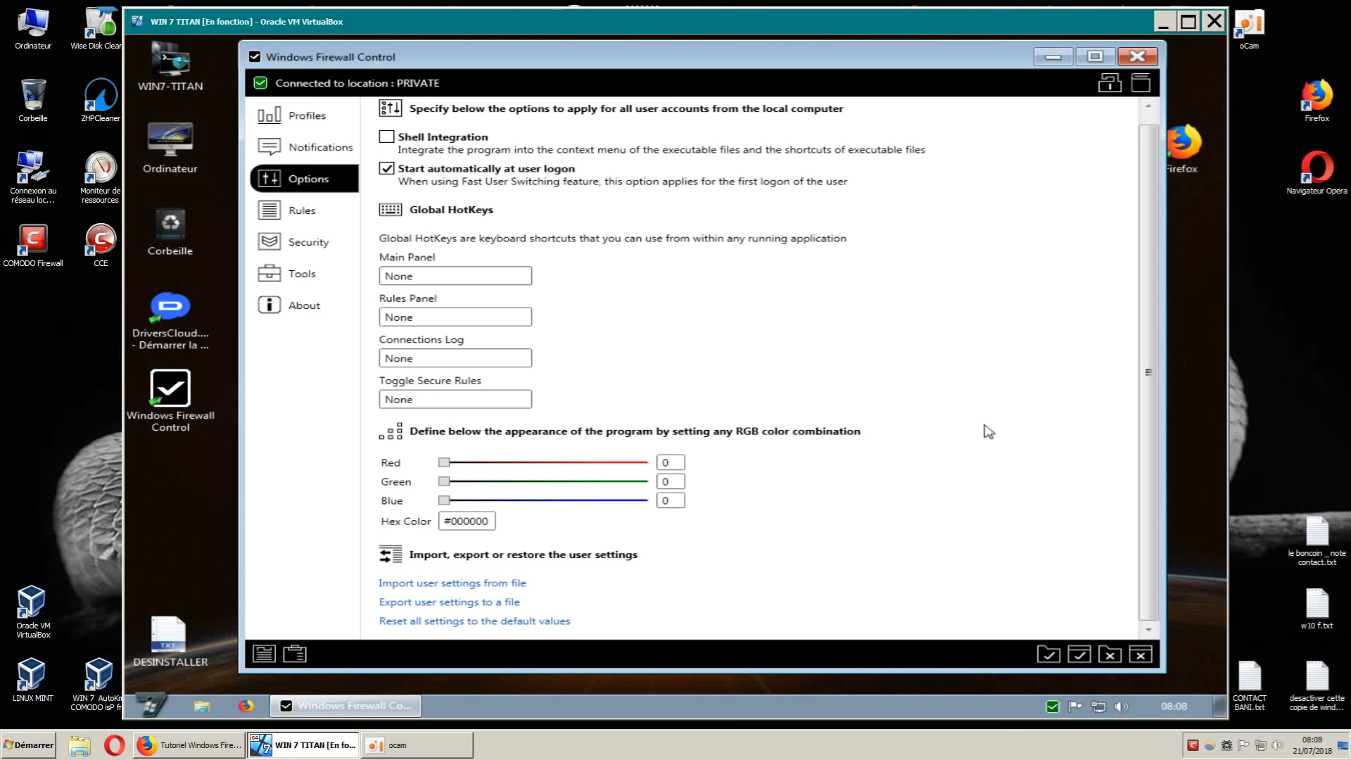
scroll(953, 419, "up", 1)
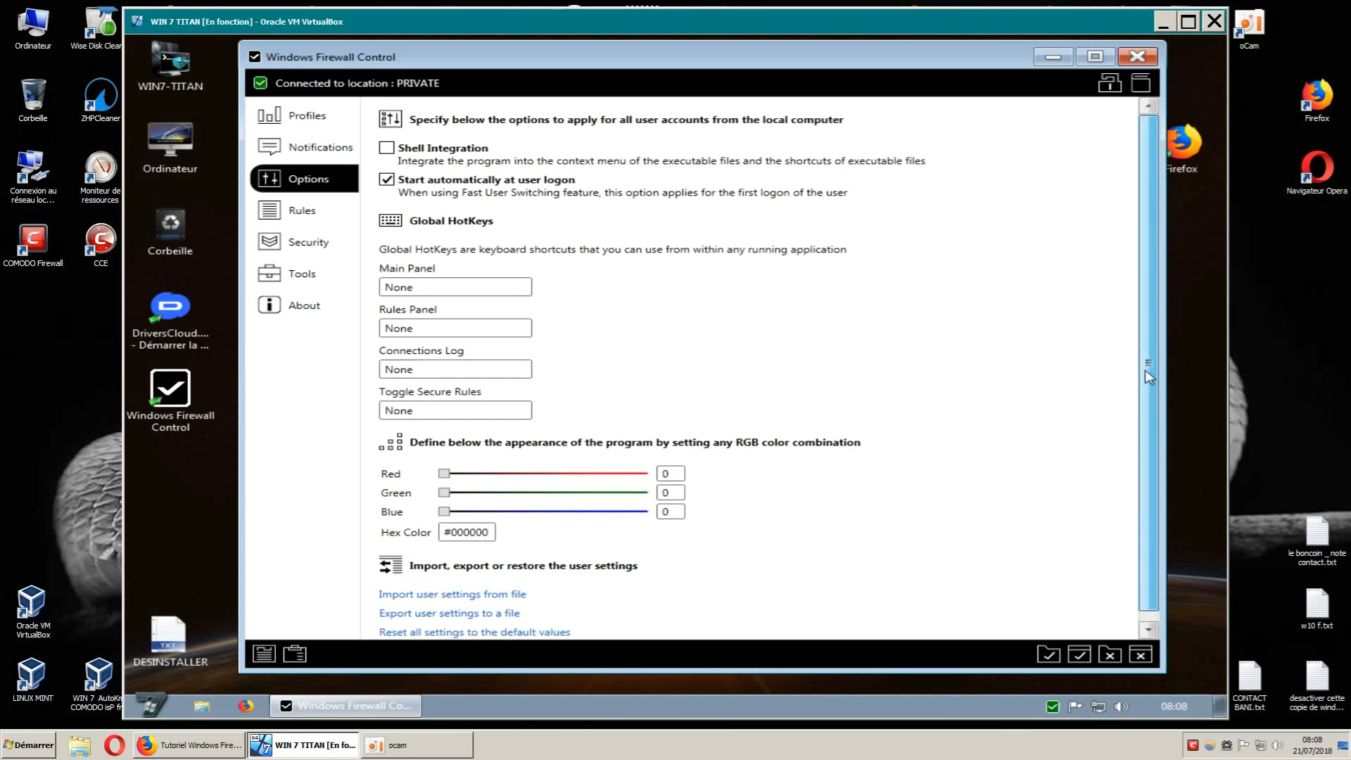
scroll(1149, 423, "down", 1)
scroll(1149, 390, "up", 1)
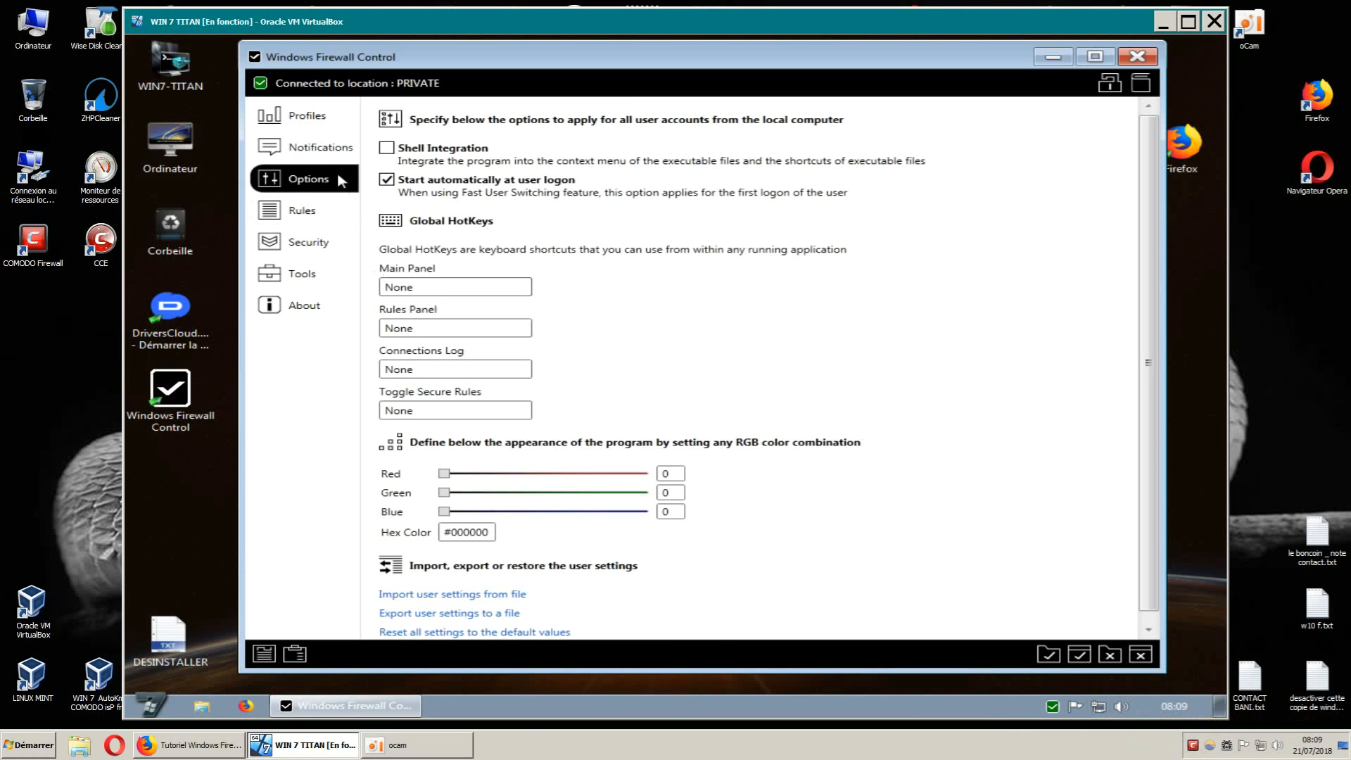
Browse the Notifications, Profiles, Security and Tools pages, then close the main panel.
left_click(336, 152)
left_click(315, 121)
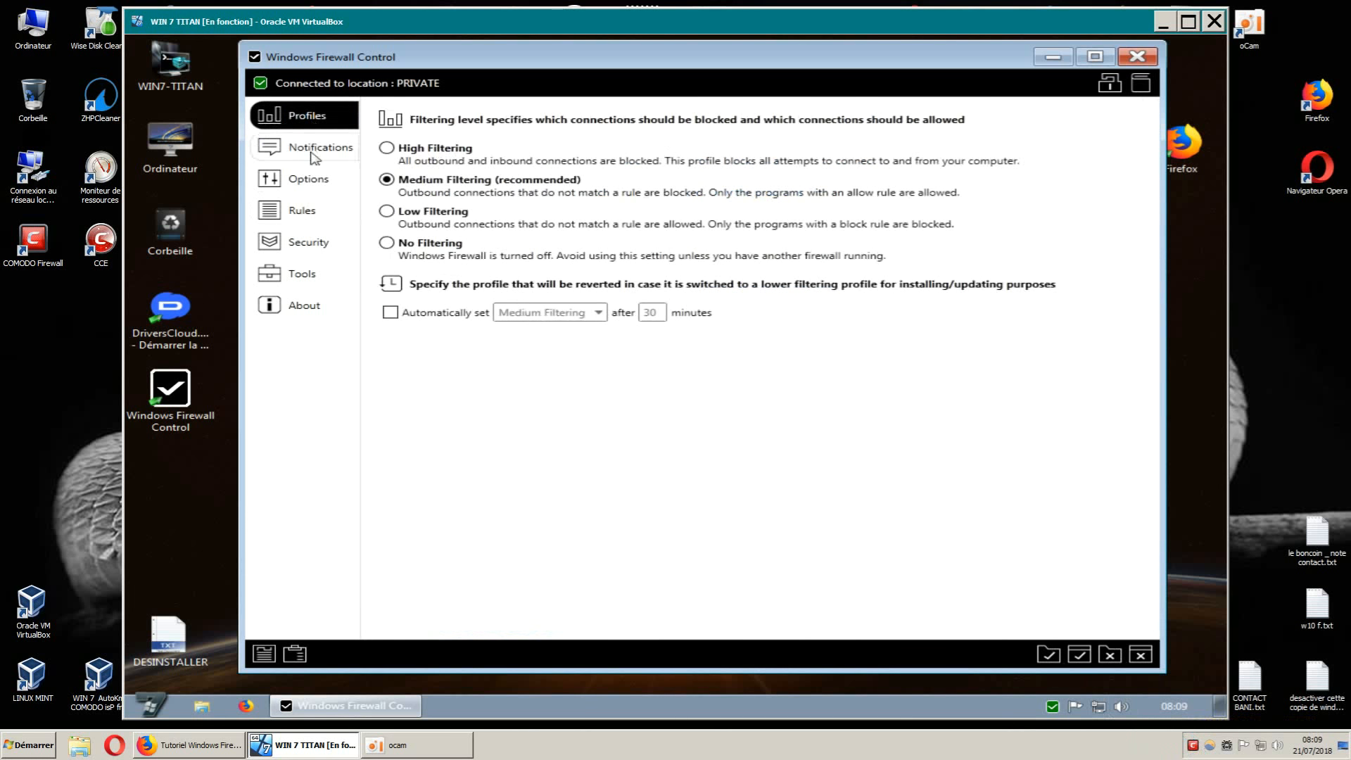
left_click(313, 243)
left_click(301, 279)
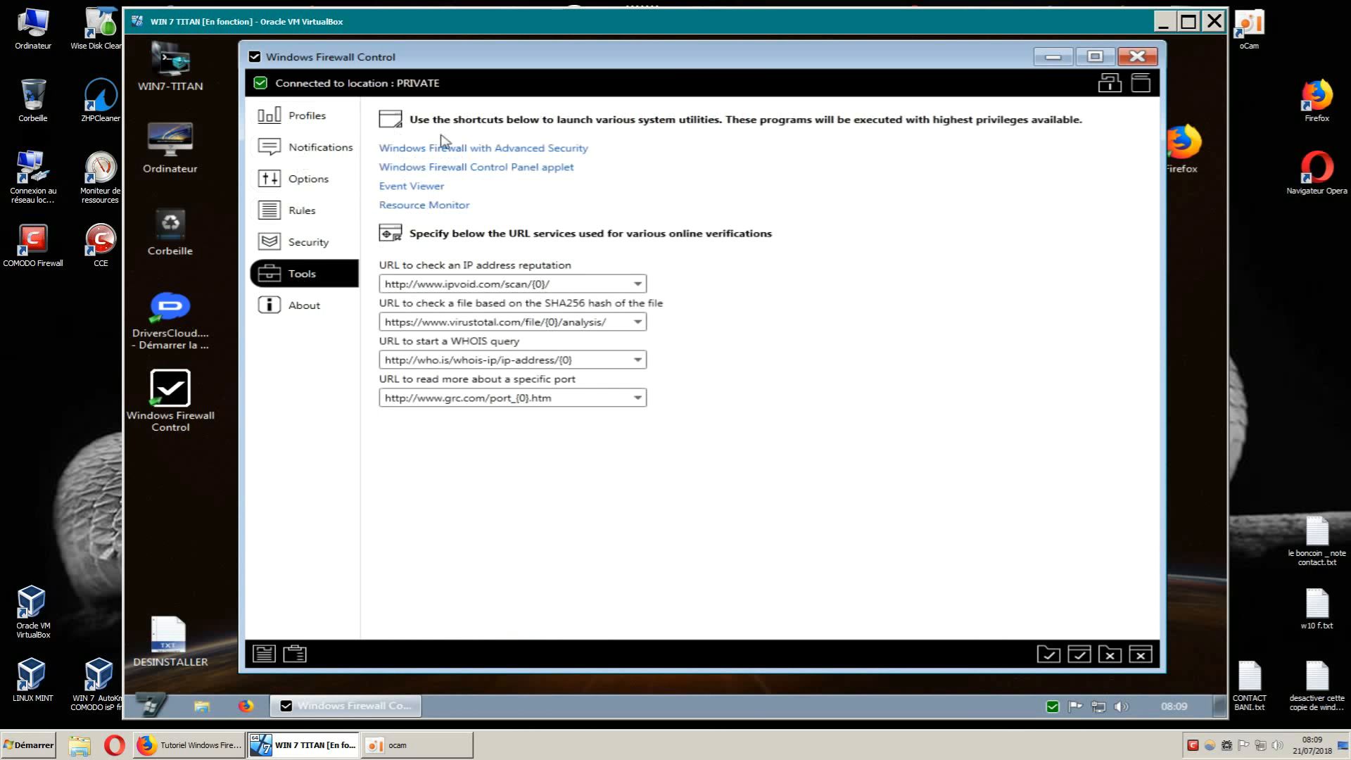
left_click(1135, 56)
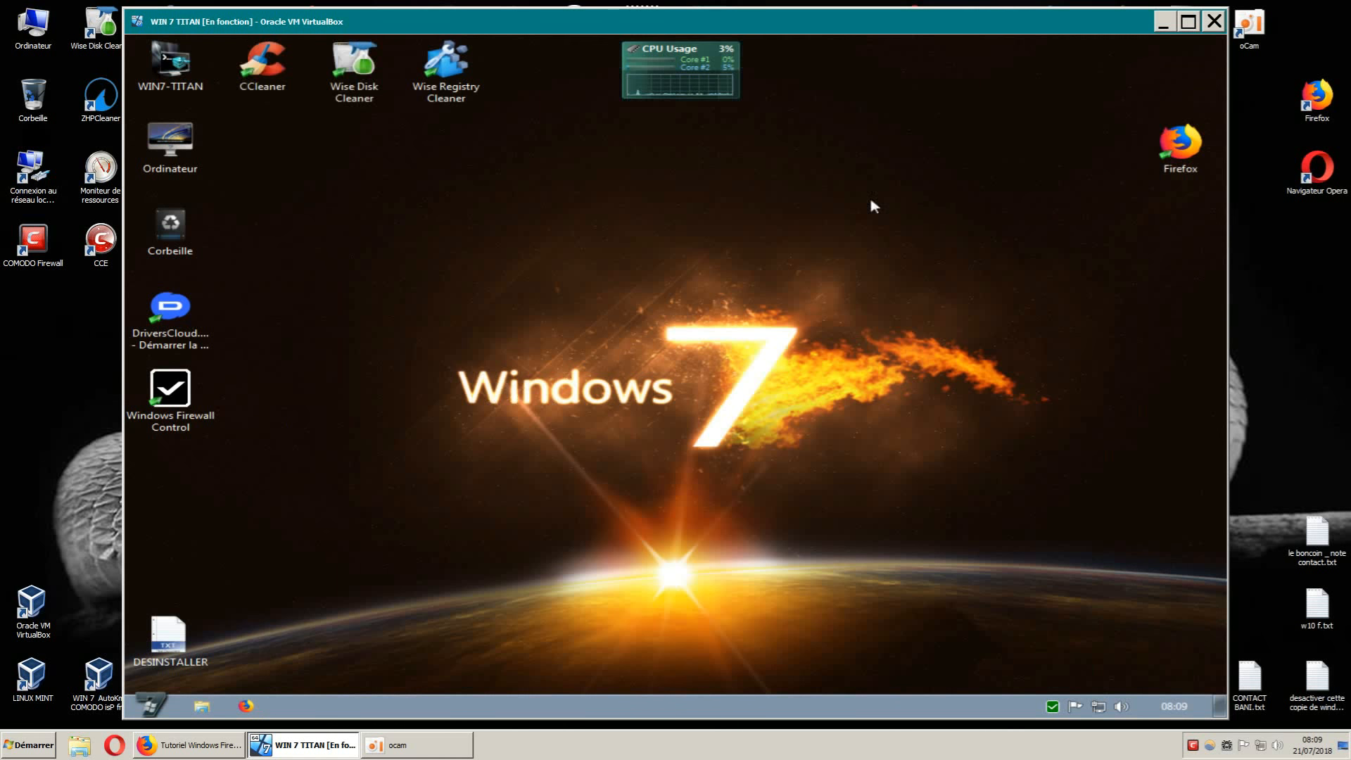
Relaunch Windows Firewall Control, click through every page to About, and close it again.
double_click(175, 397)
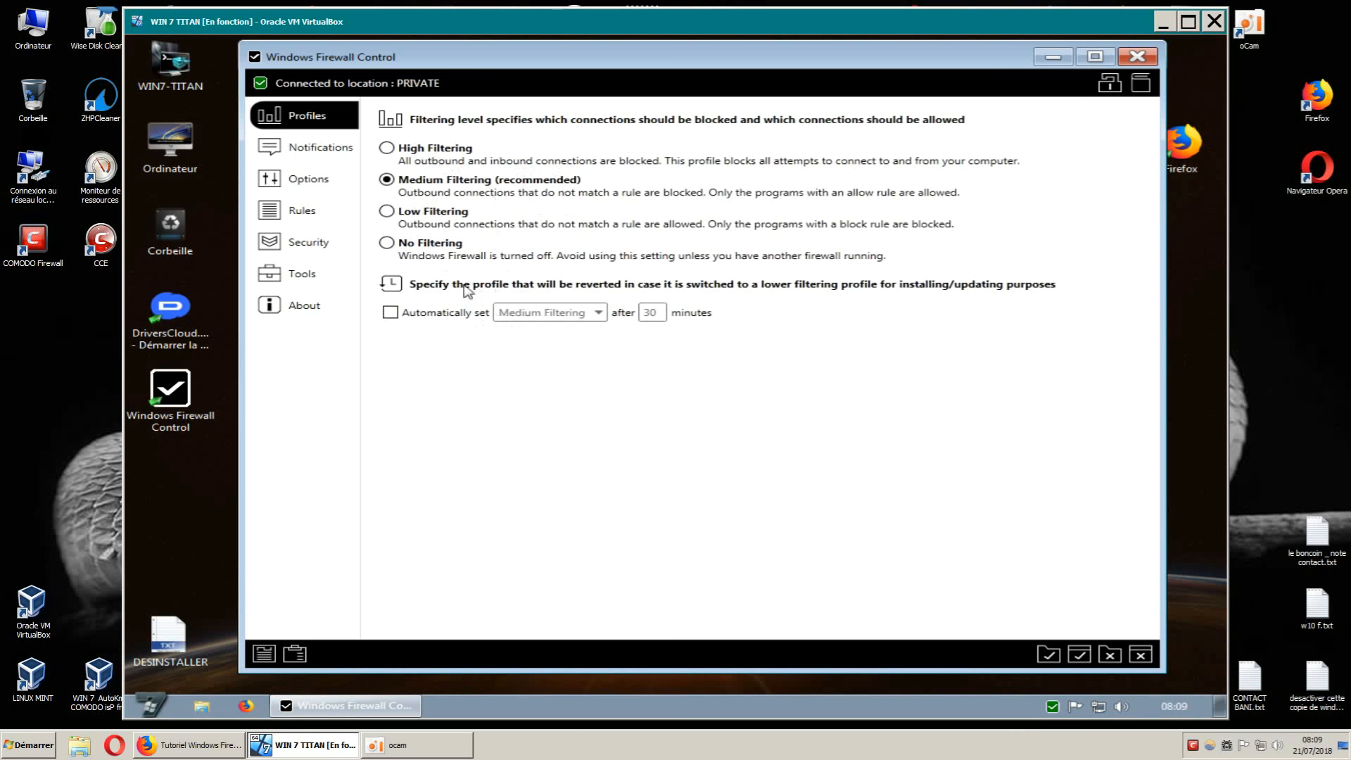
left_click(315, 151)
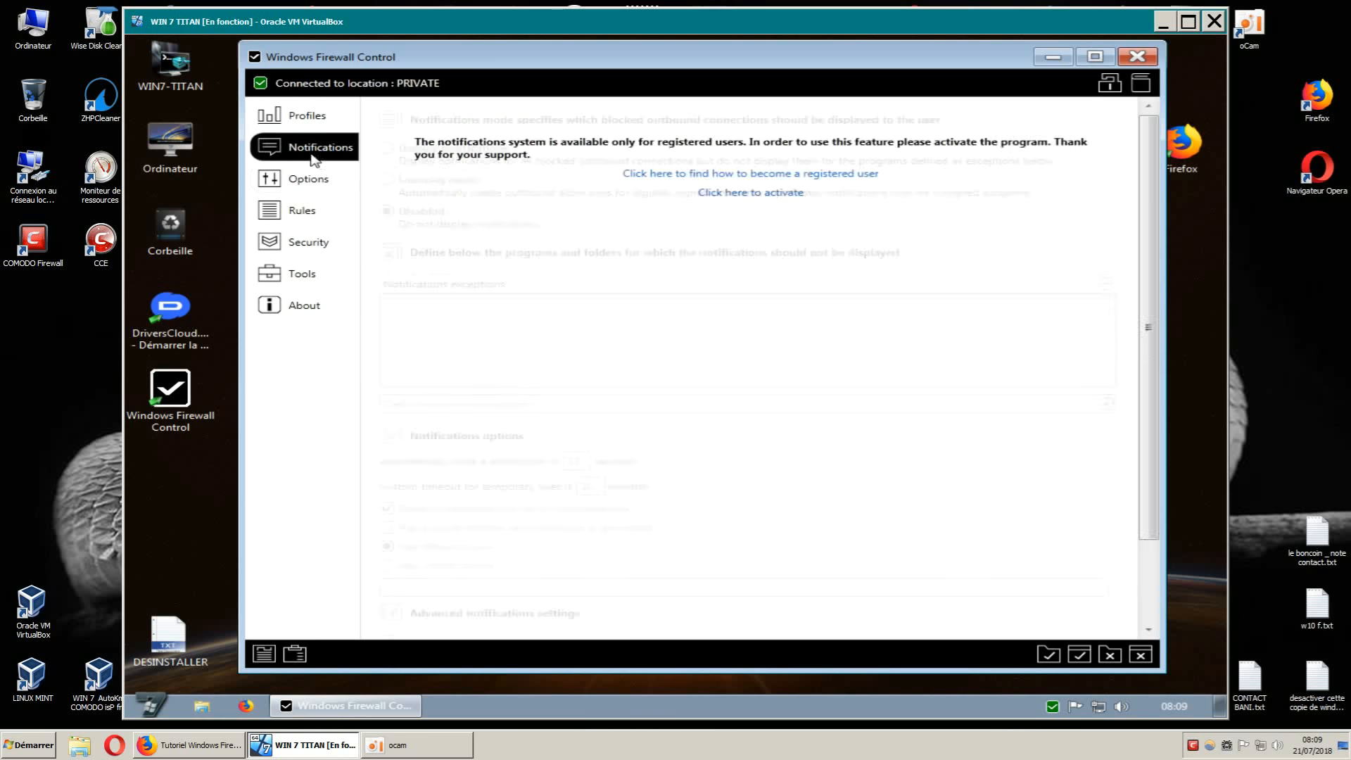
left_click(308, 180)
left_click(304, 215)
left_click(304, 243)
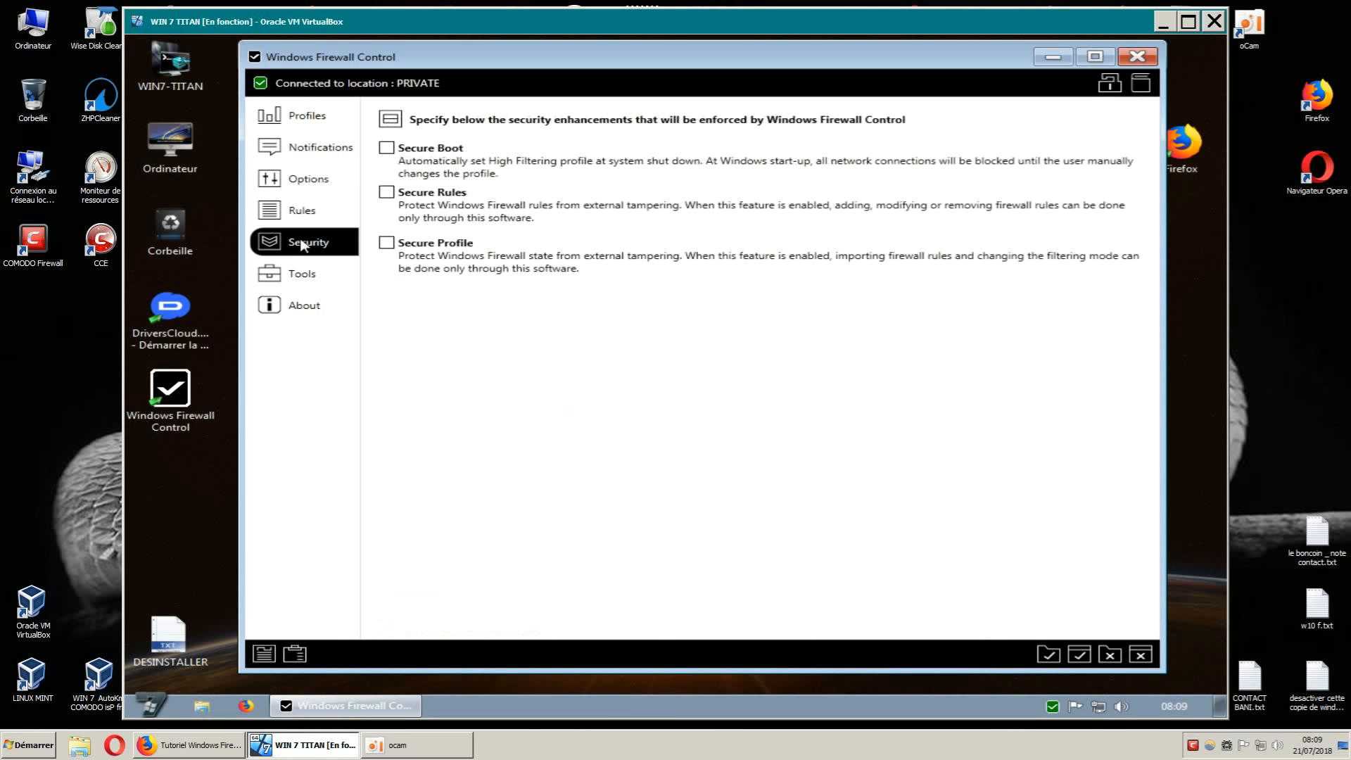
left_click(308, 276)
left_click(306, 308)
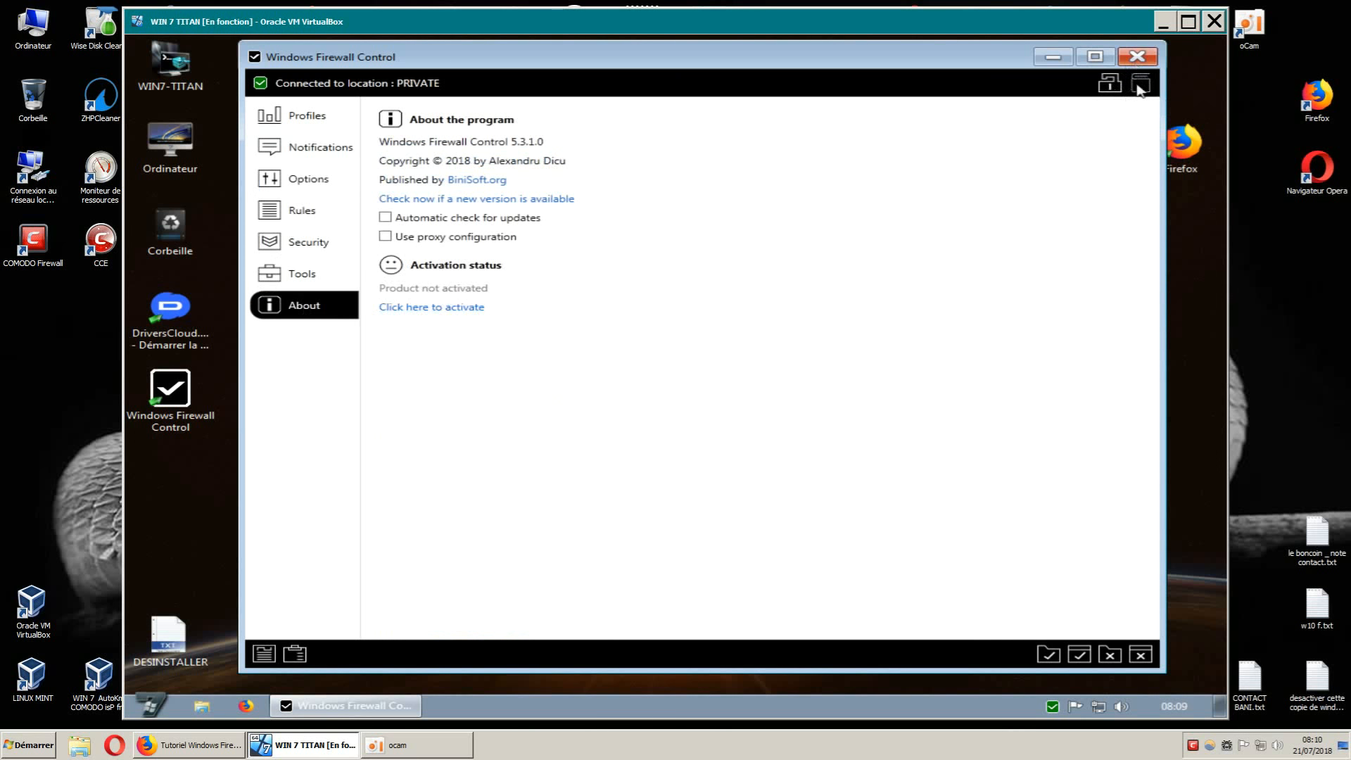
left_click(1136, 59)
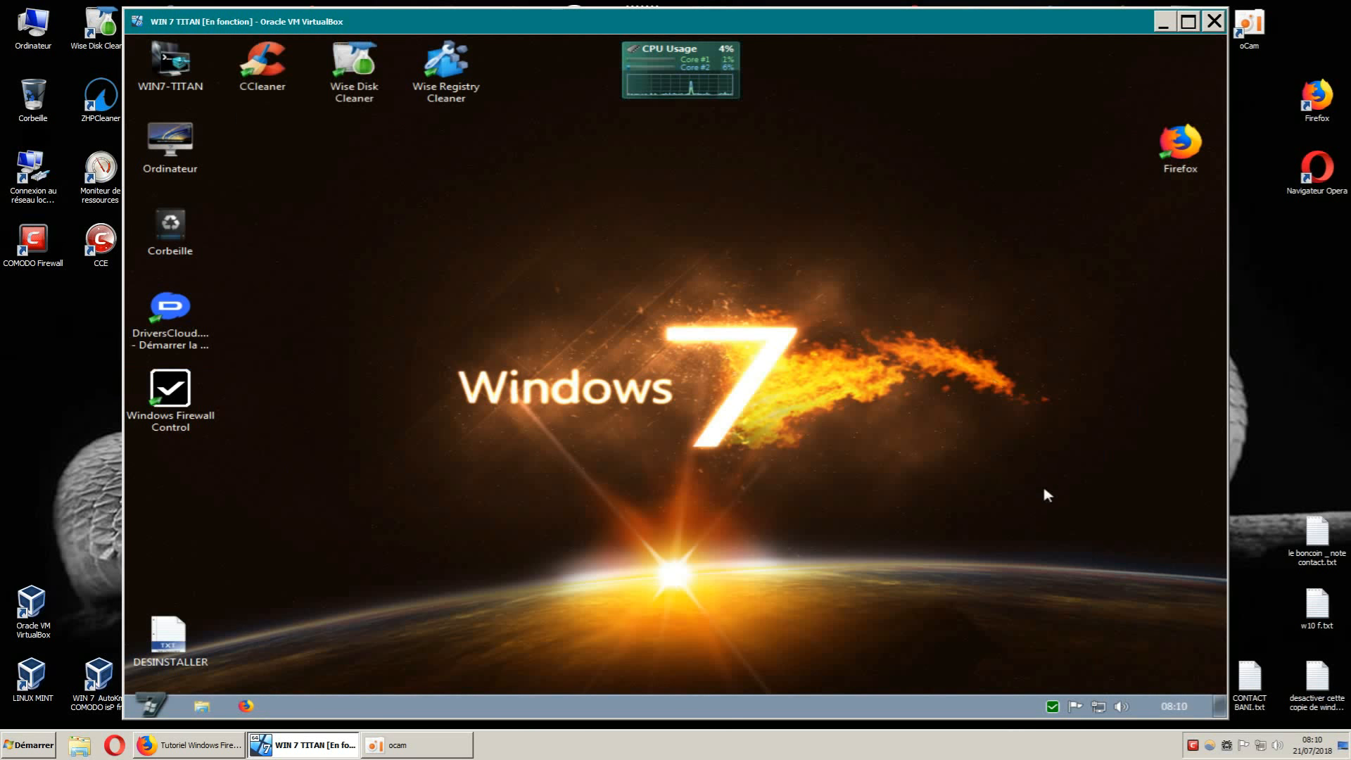
right_click(1054, 707)
mouse_move(1029, 618)
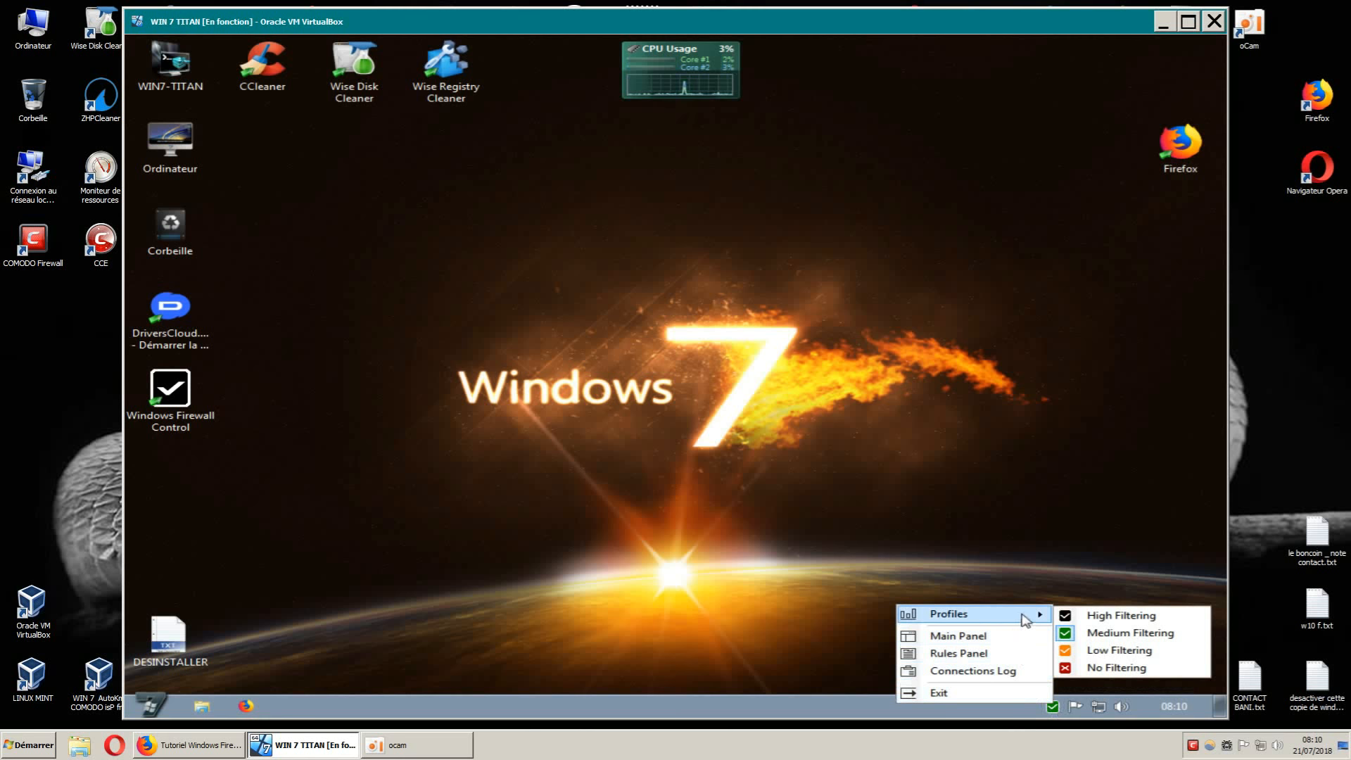
left_click(1076, 621)
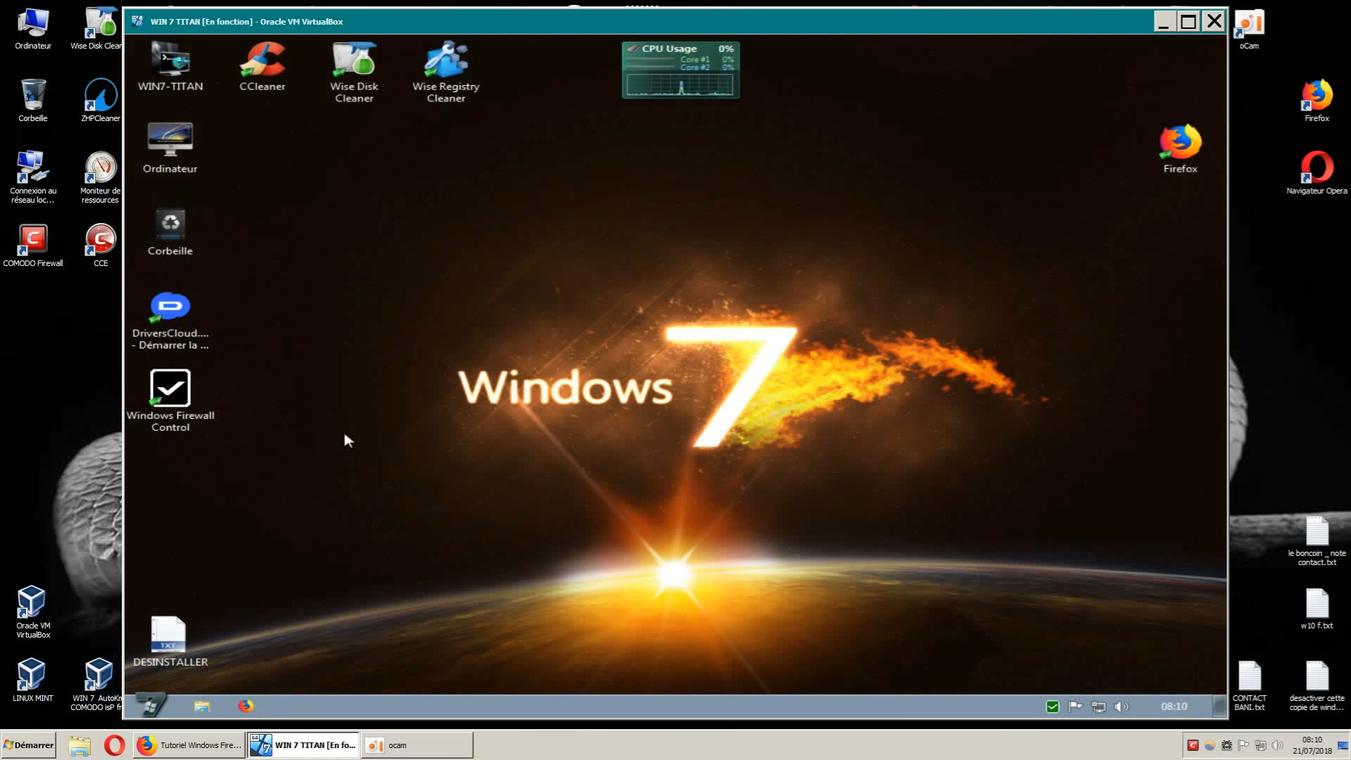
right_click(1053, 706)
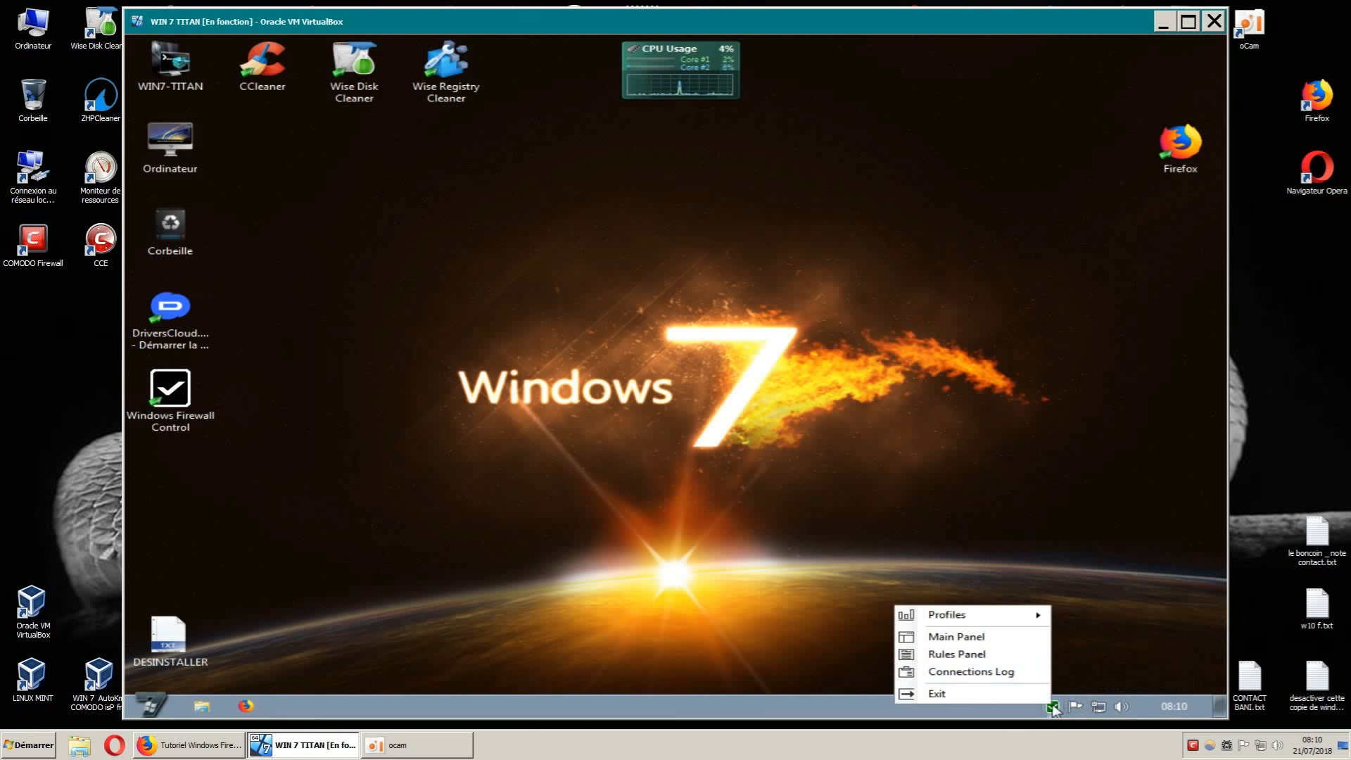
mouse_move(1018, 618)
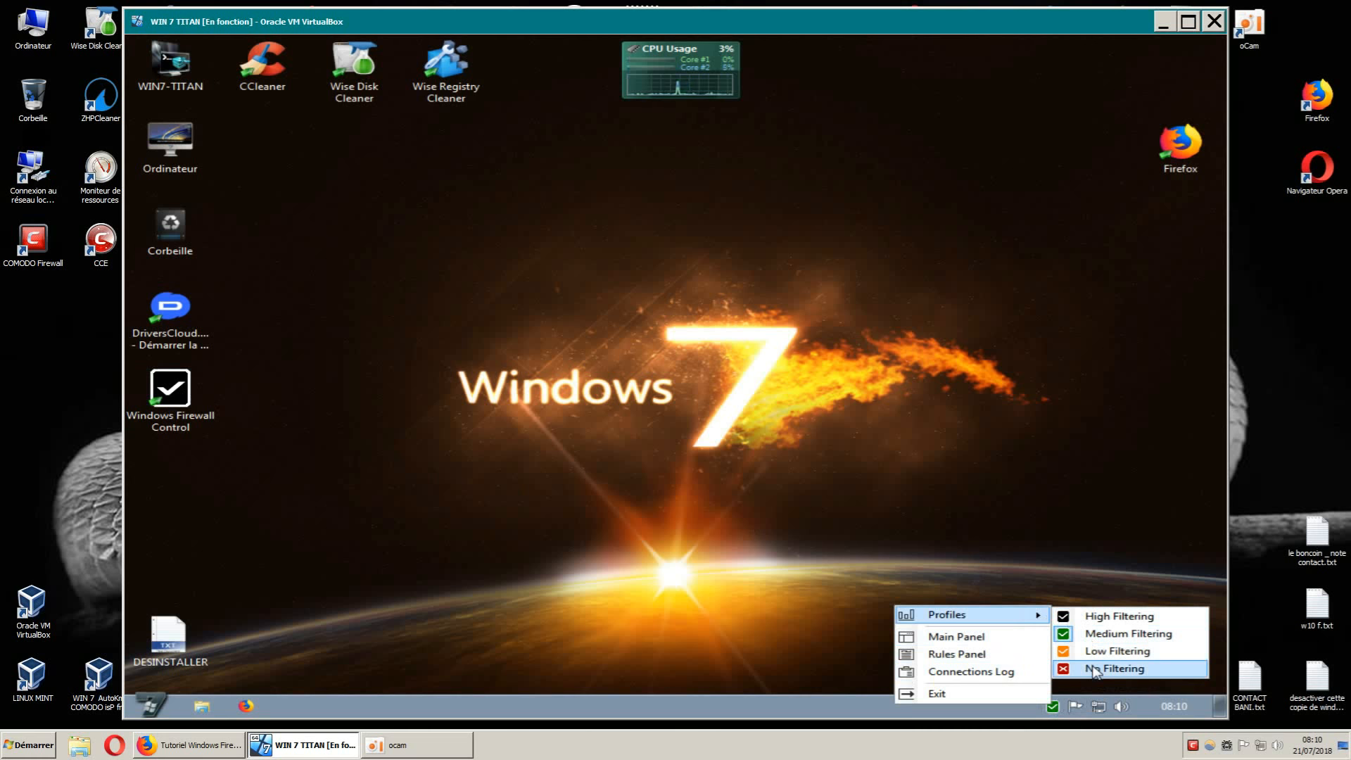
left_click(905, 507)
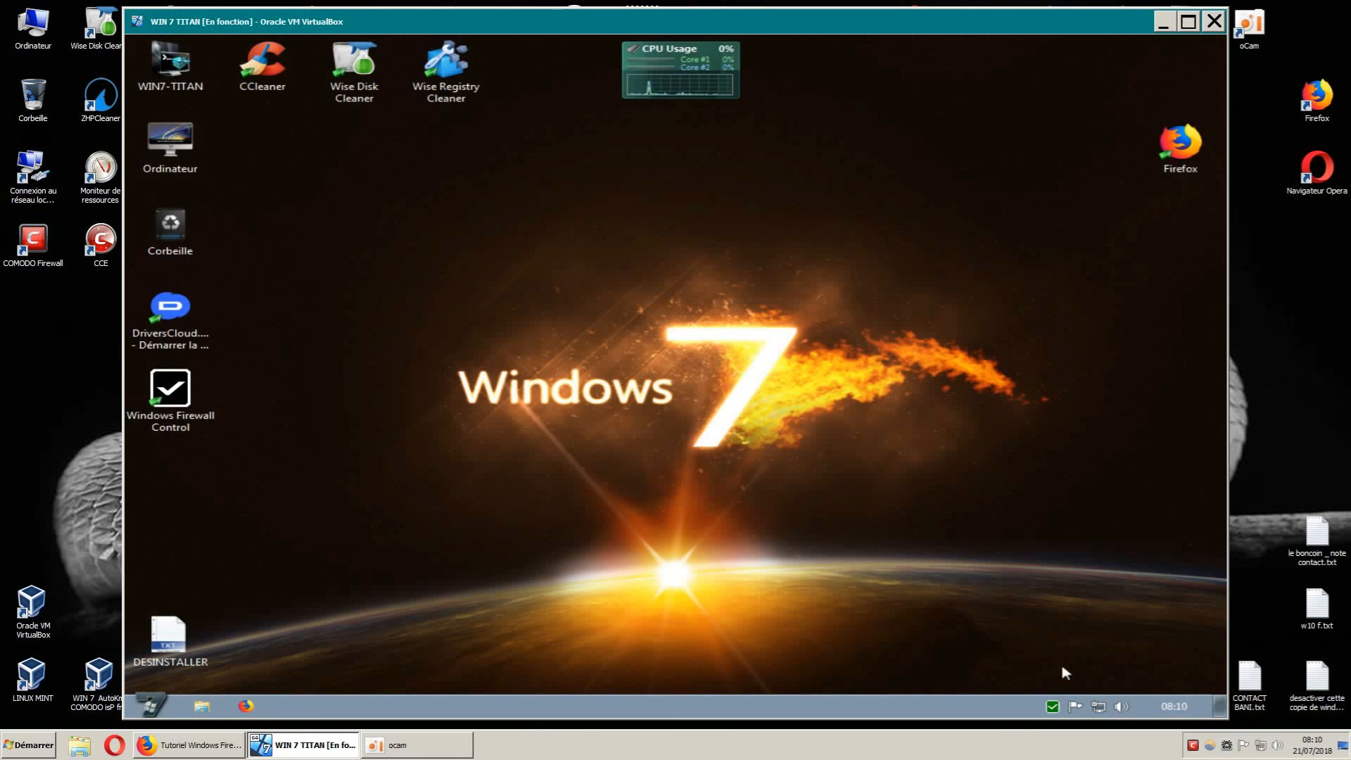
right_click(1054, 706)
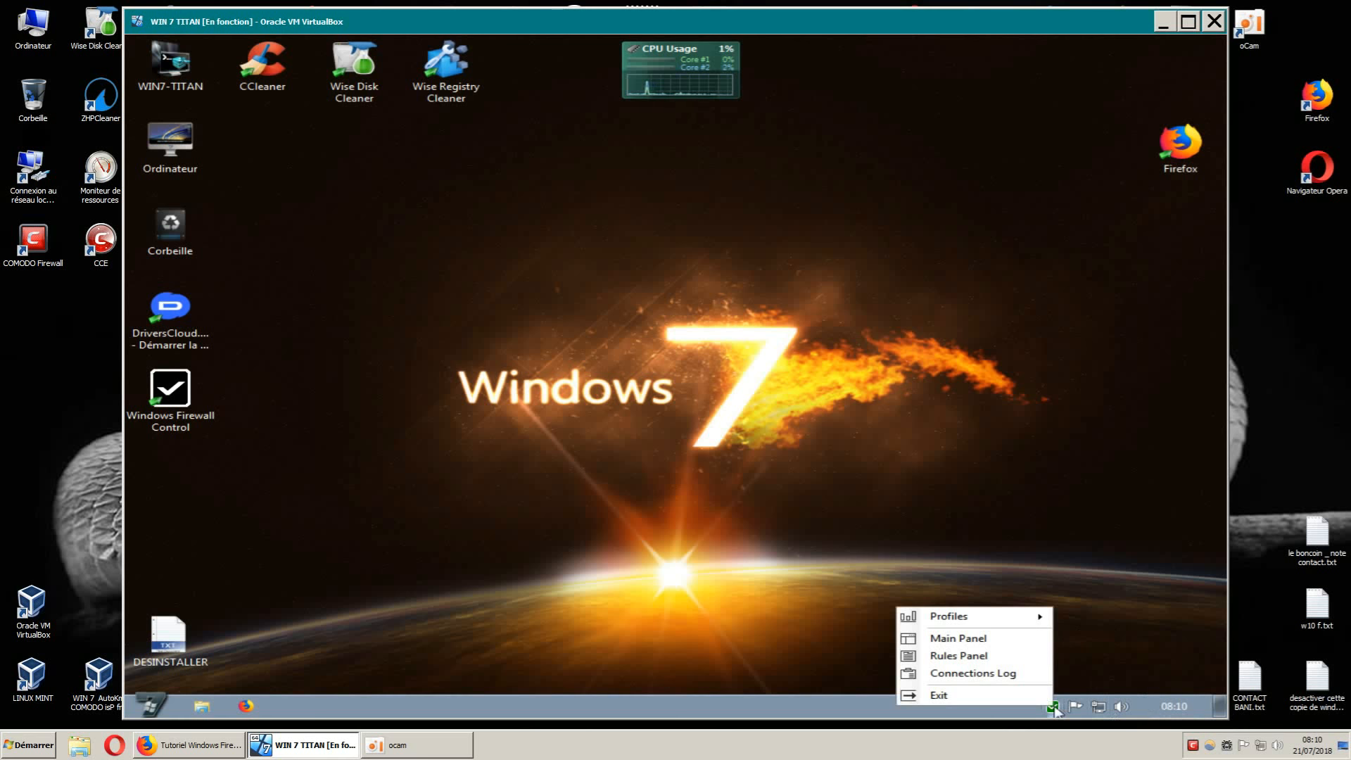
left_click(1094, 624)
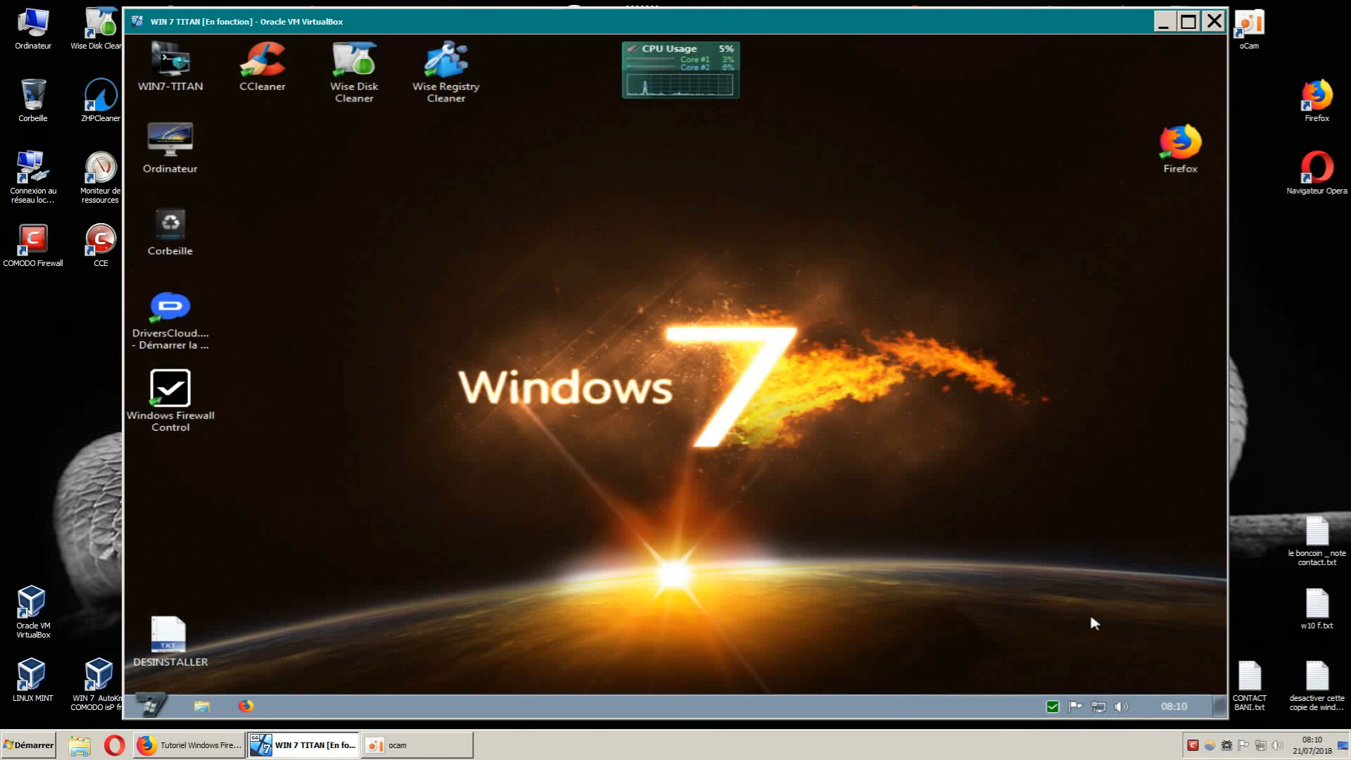
right_click(1194, 746)
mouse_move(1222, 608)
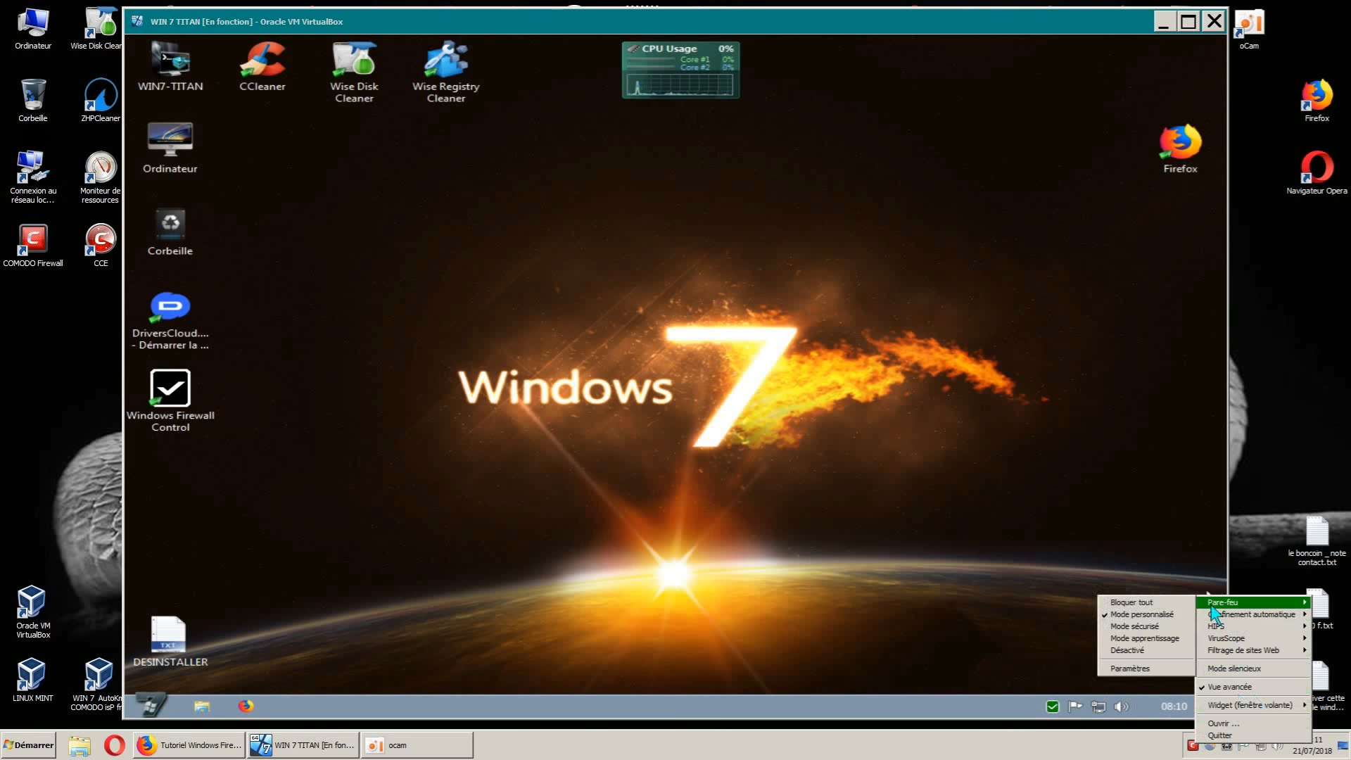
left_click(1063, 669)
right_click(1053, 706)
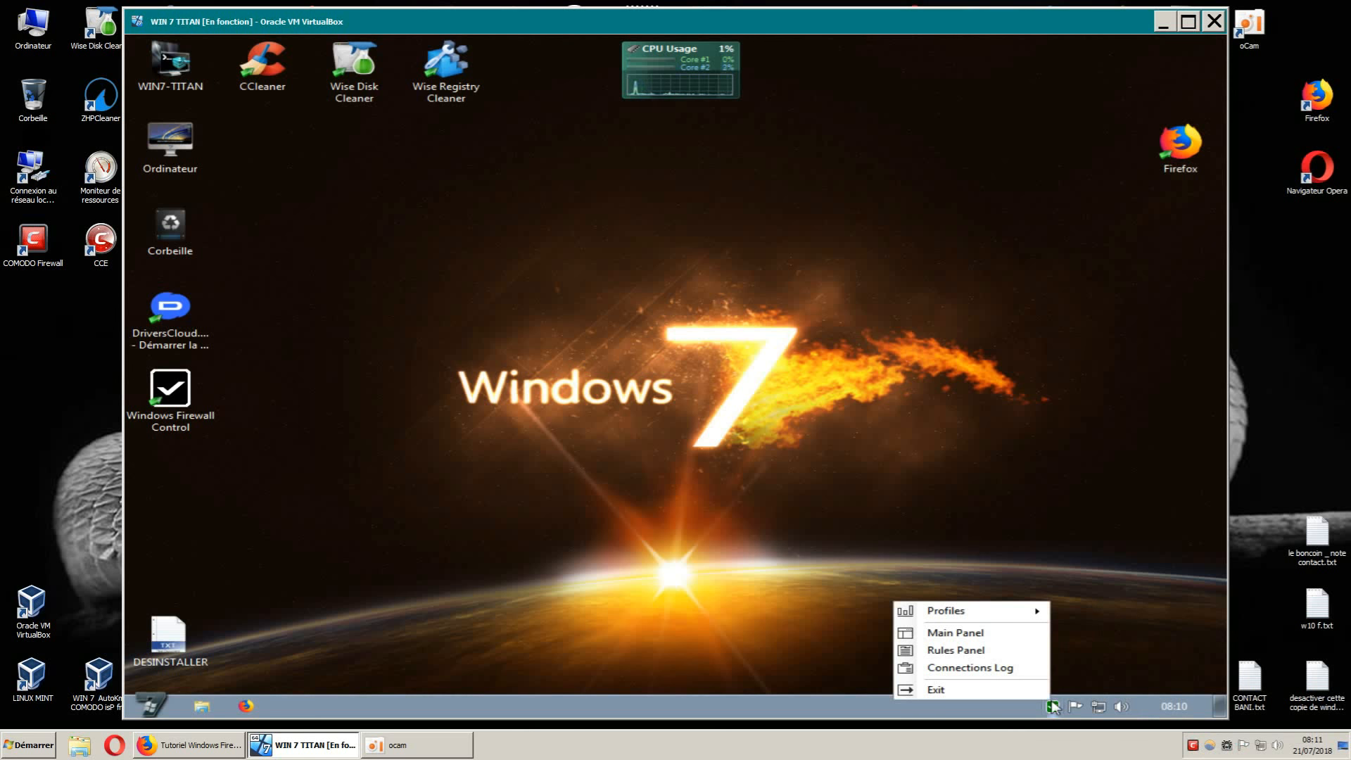
left_click(1085, 645)
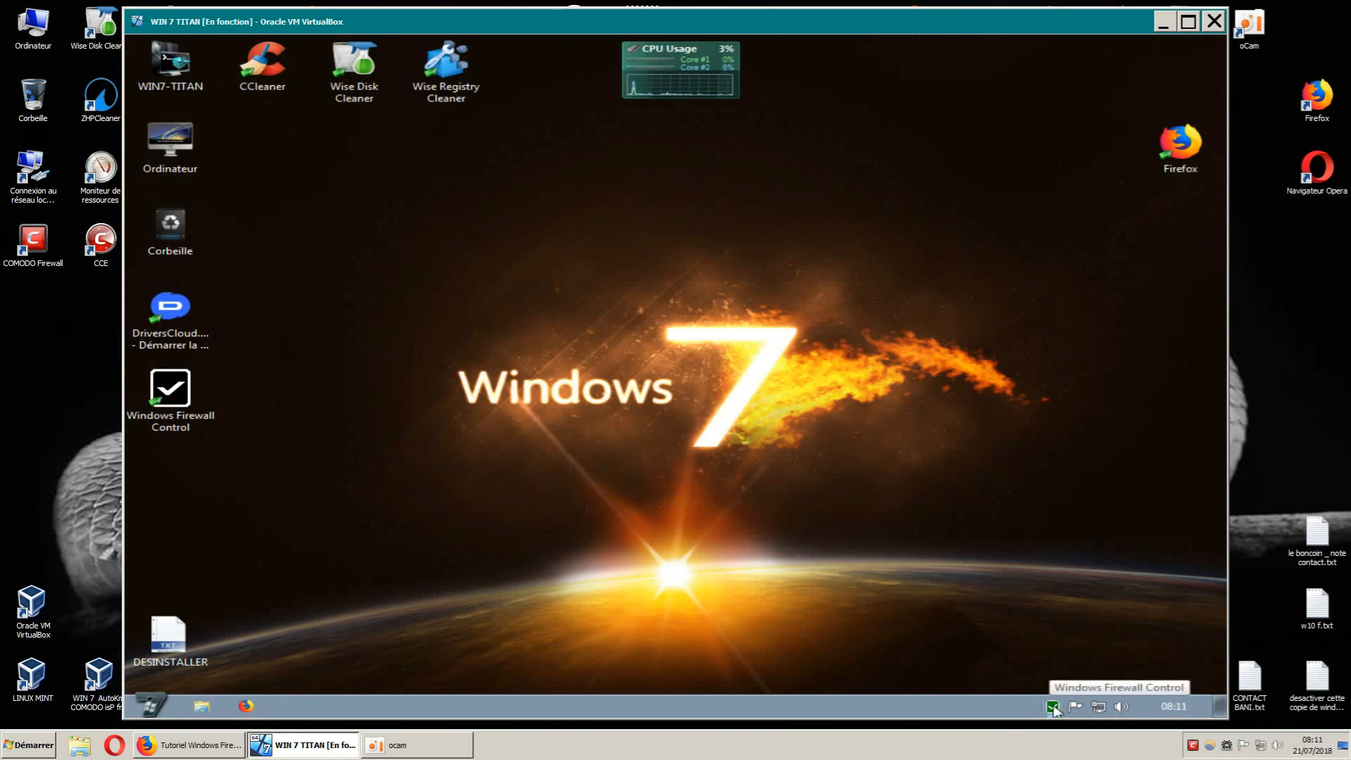